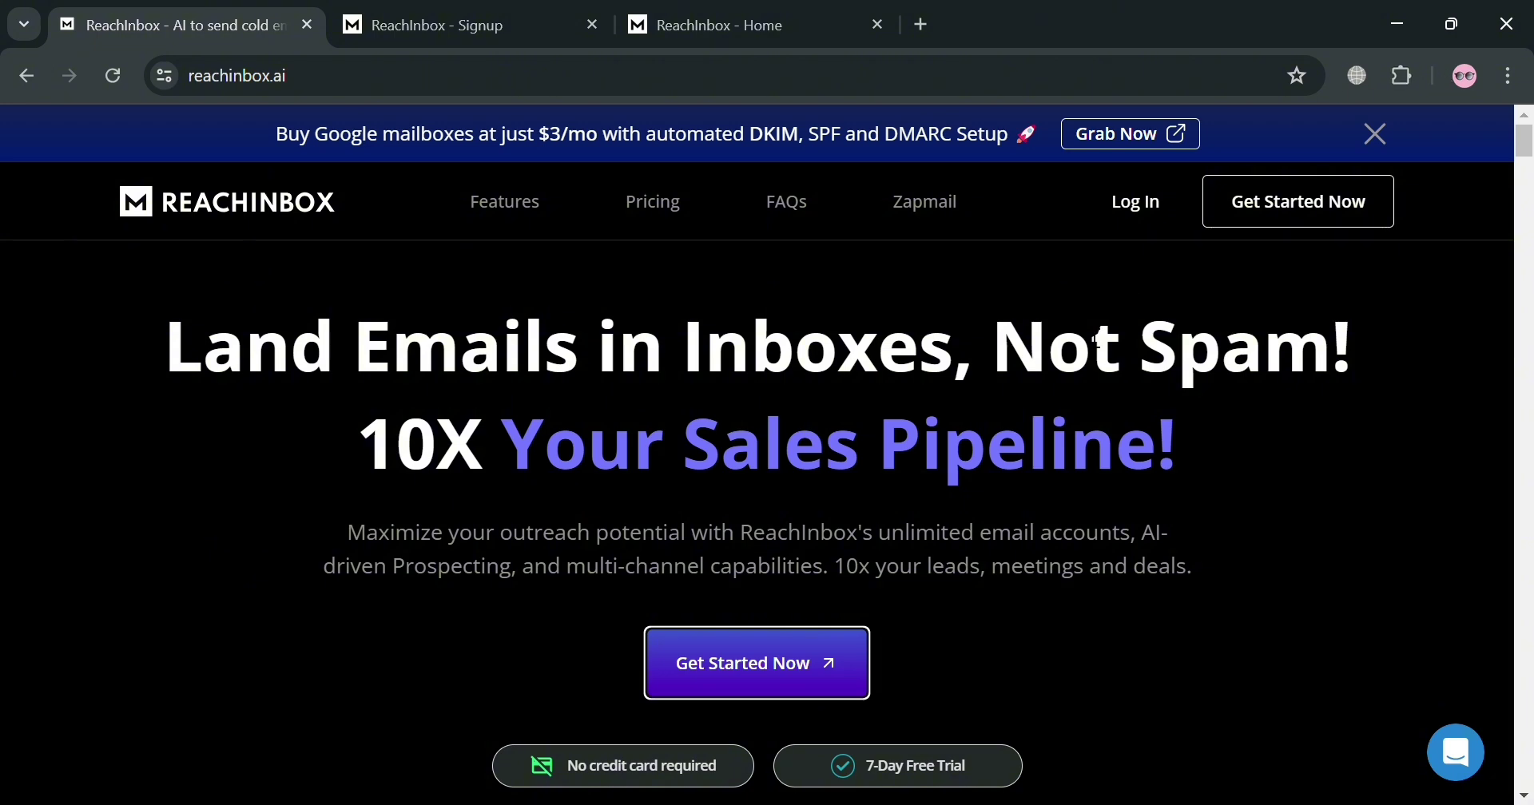
- Scroll through the current page to browse its content
scroll(1107, 524, "down", 3)
scroll(1096, 527, "down", 4)
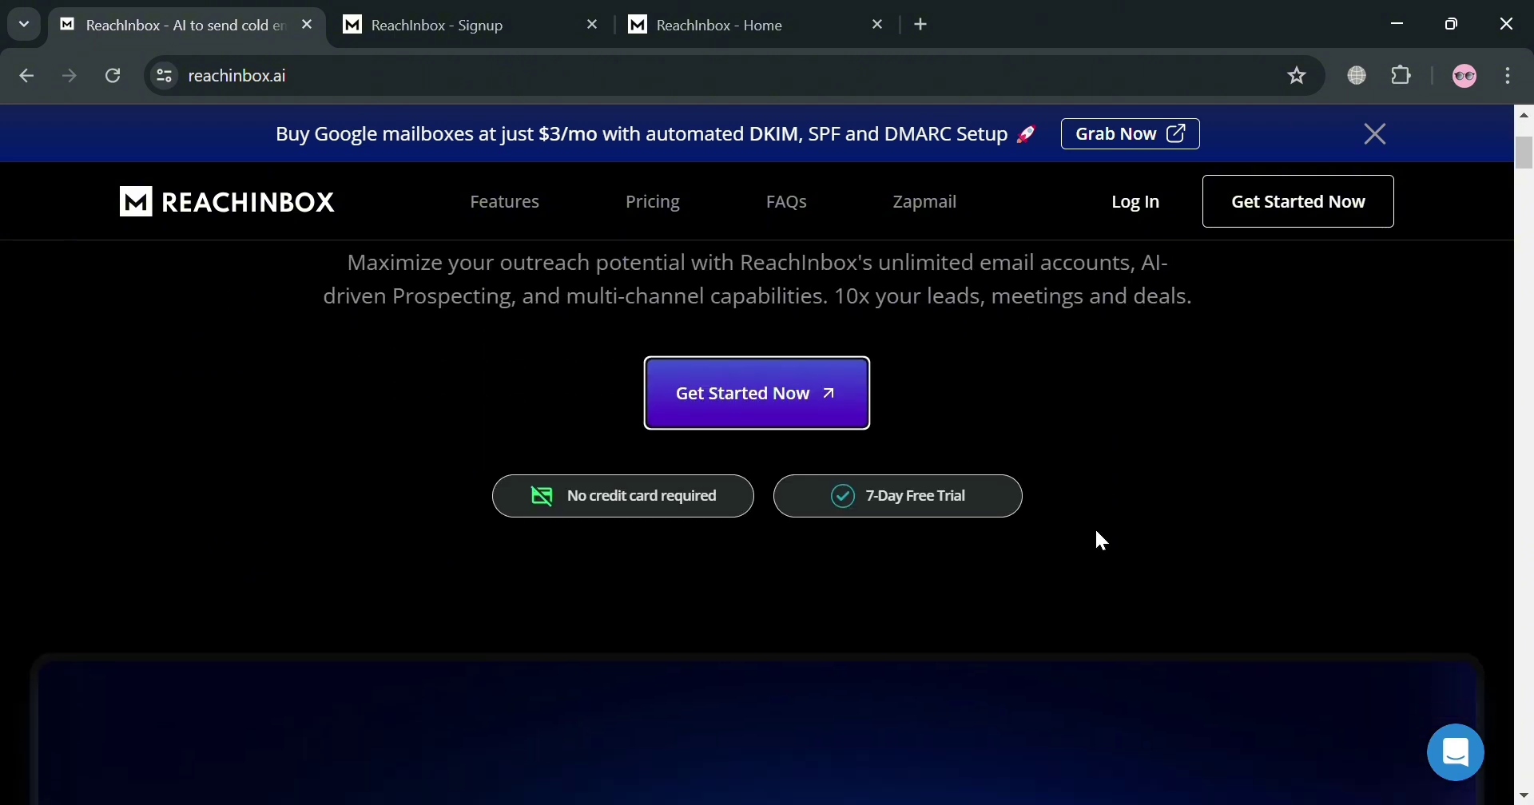
scroll(1089, 532, "up", 3)
scroll(1151, 505, "up", 4)
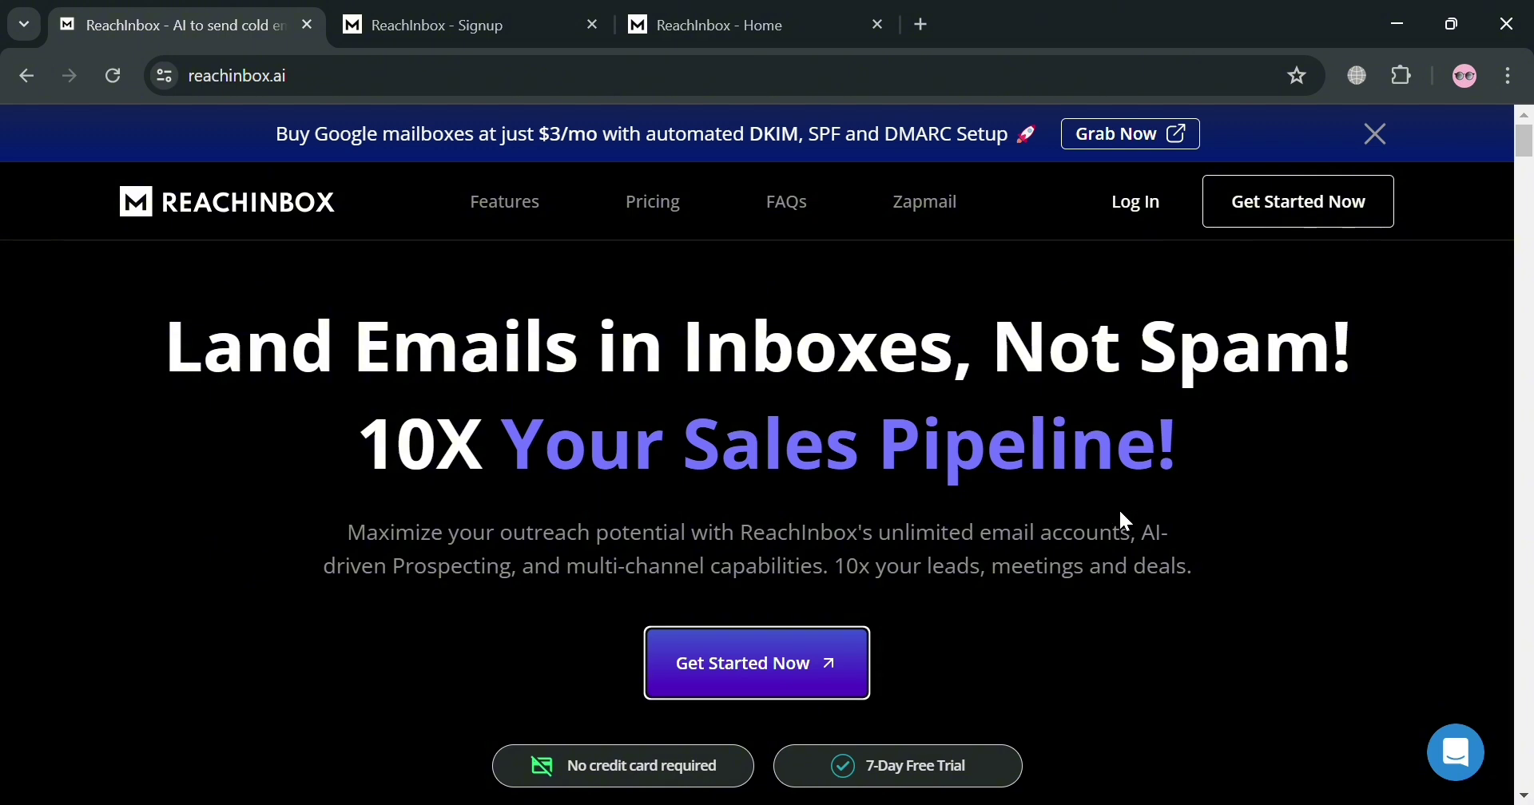
scroll(1120, 513, "down", 3)
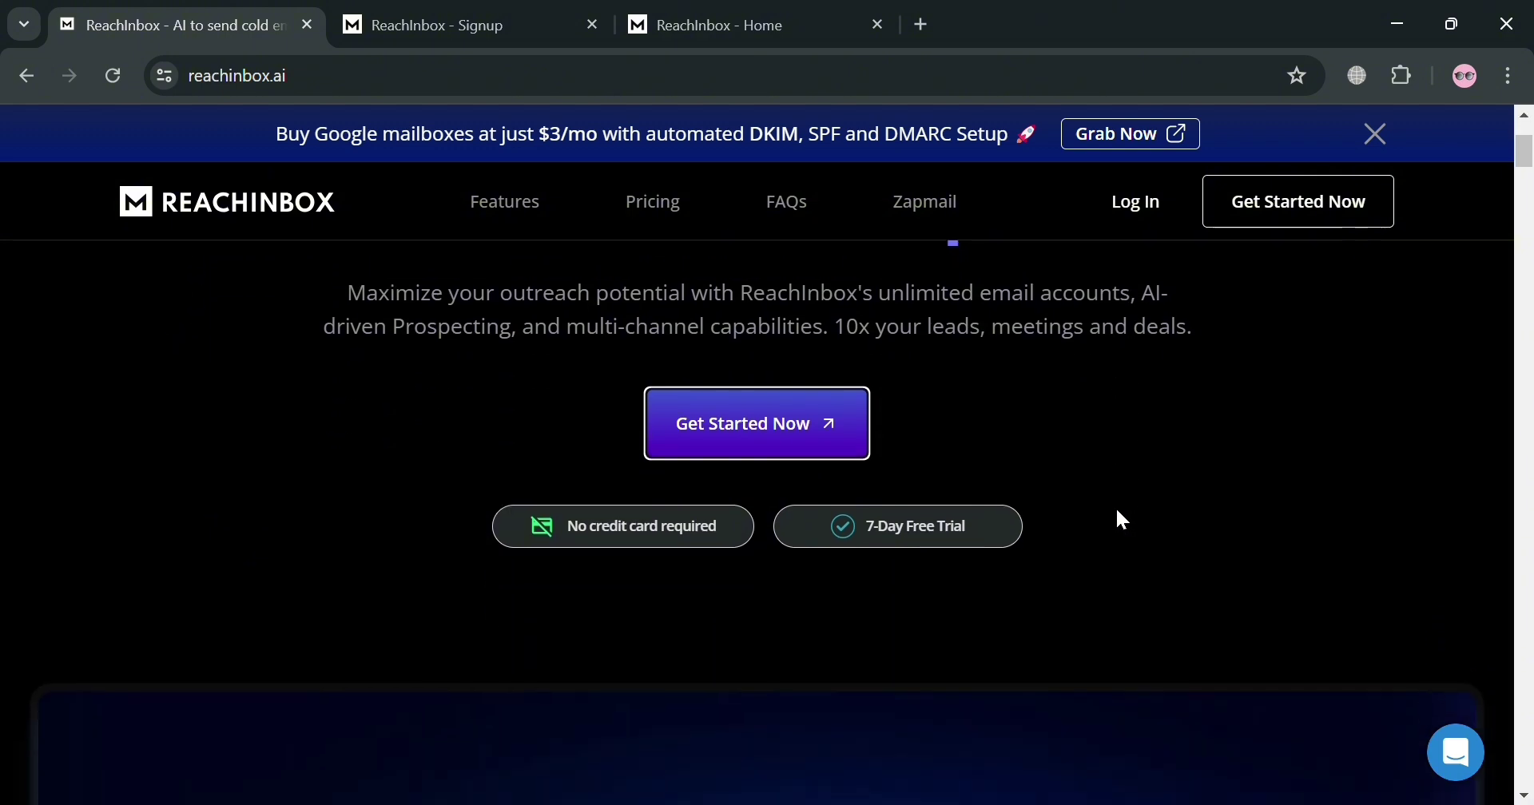
scroll(1116, 512, "up", 3)
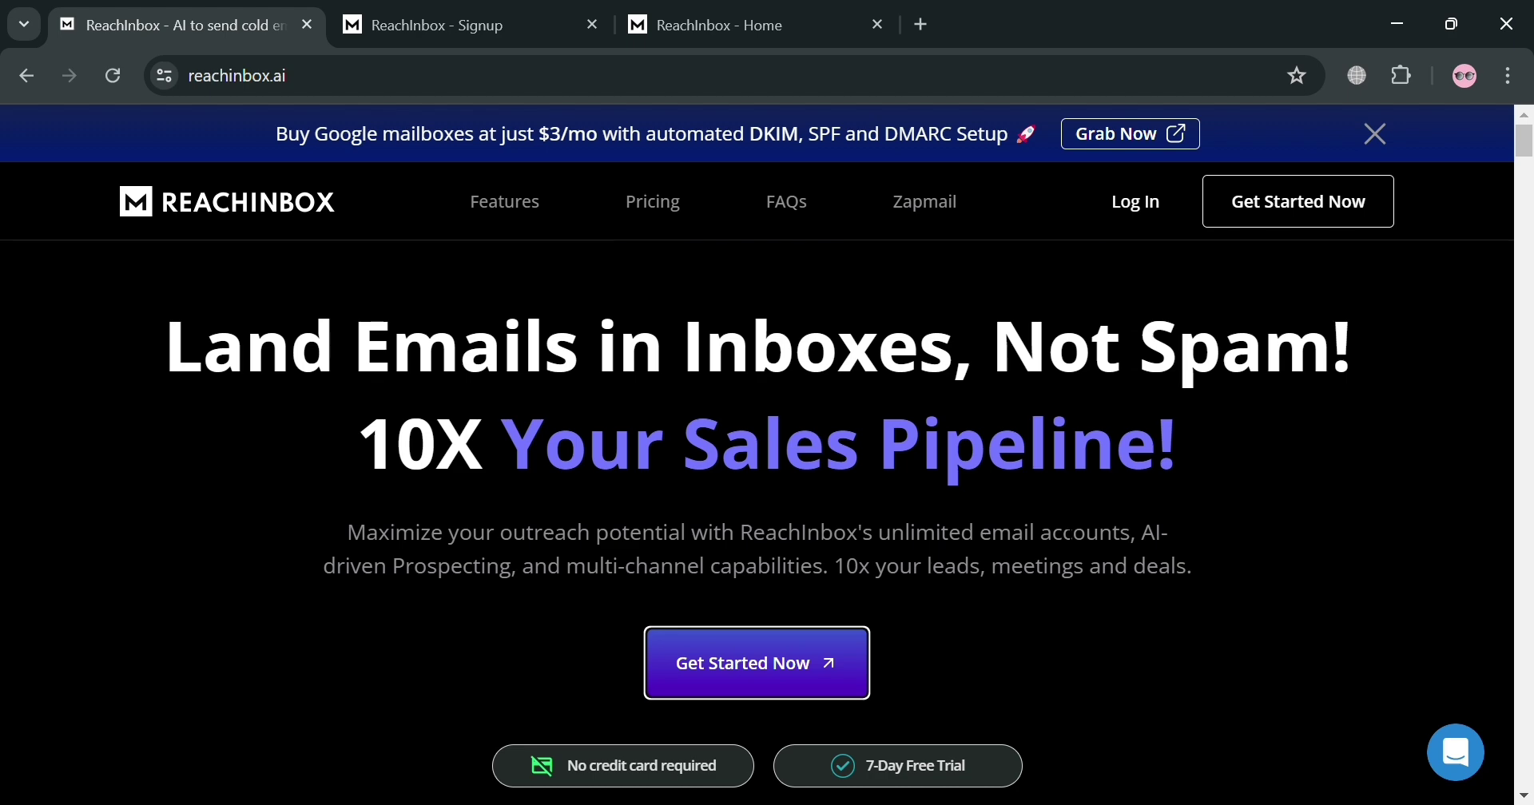
scroll(1069, 534, "down", 9)
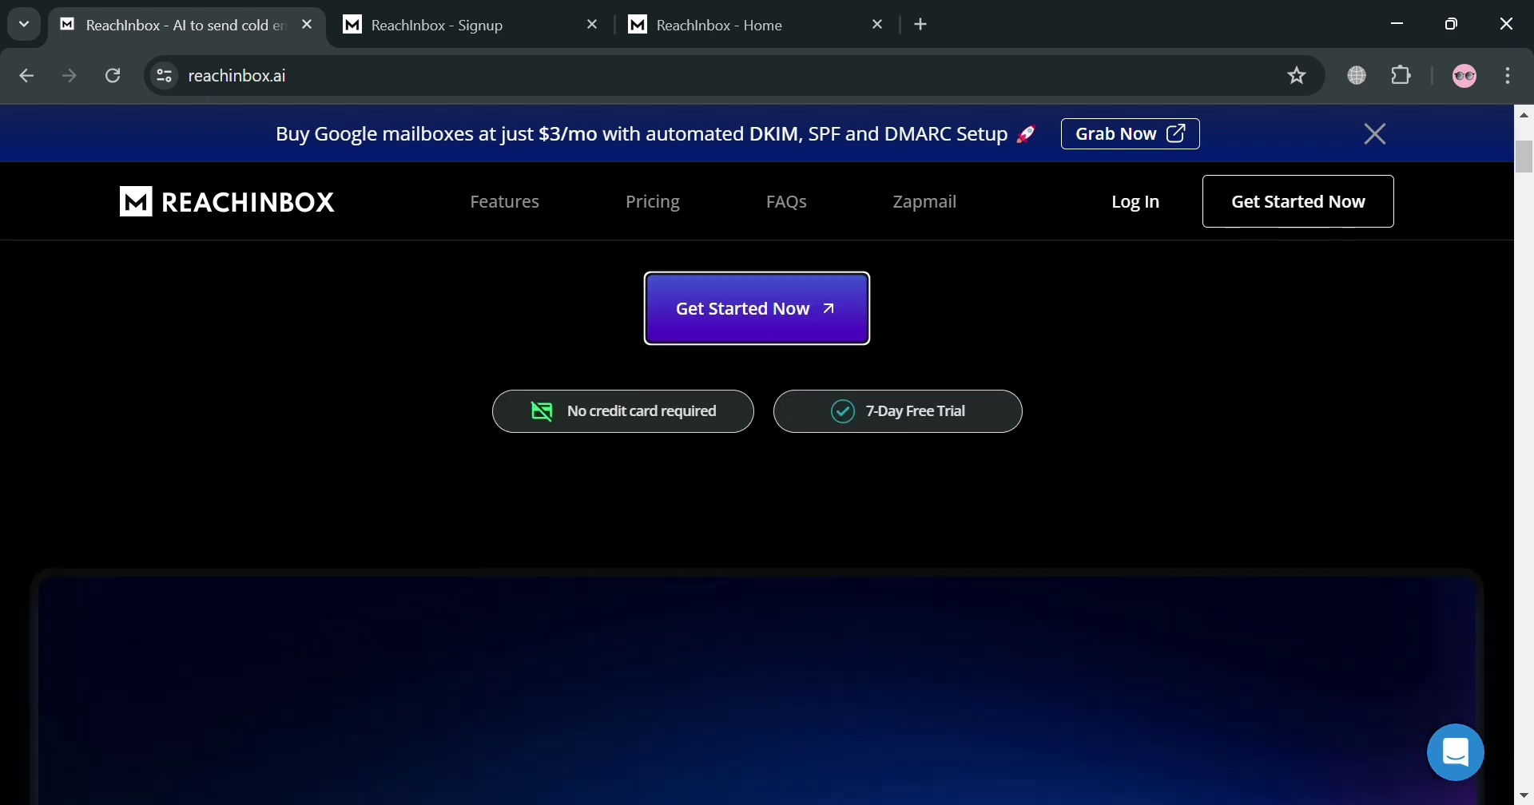
scroll(1060, 527, "down", 8)
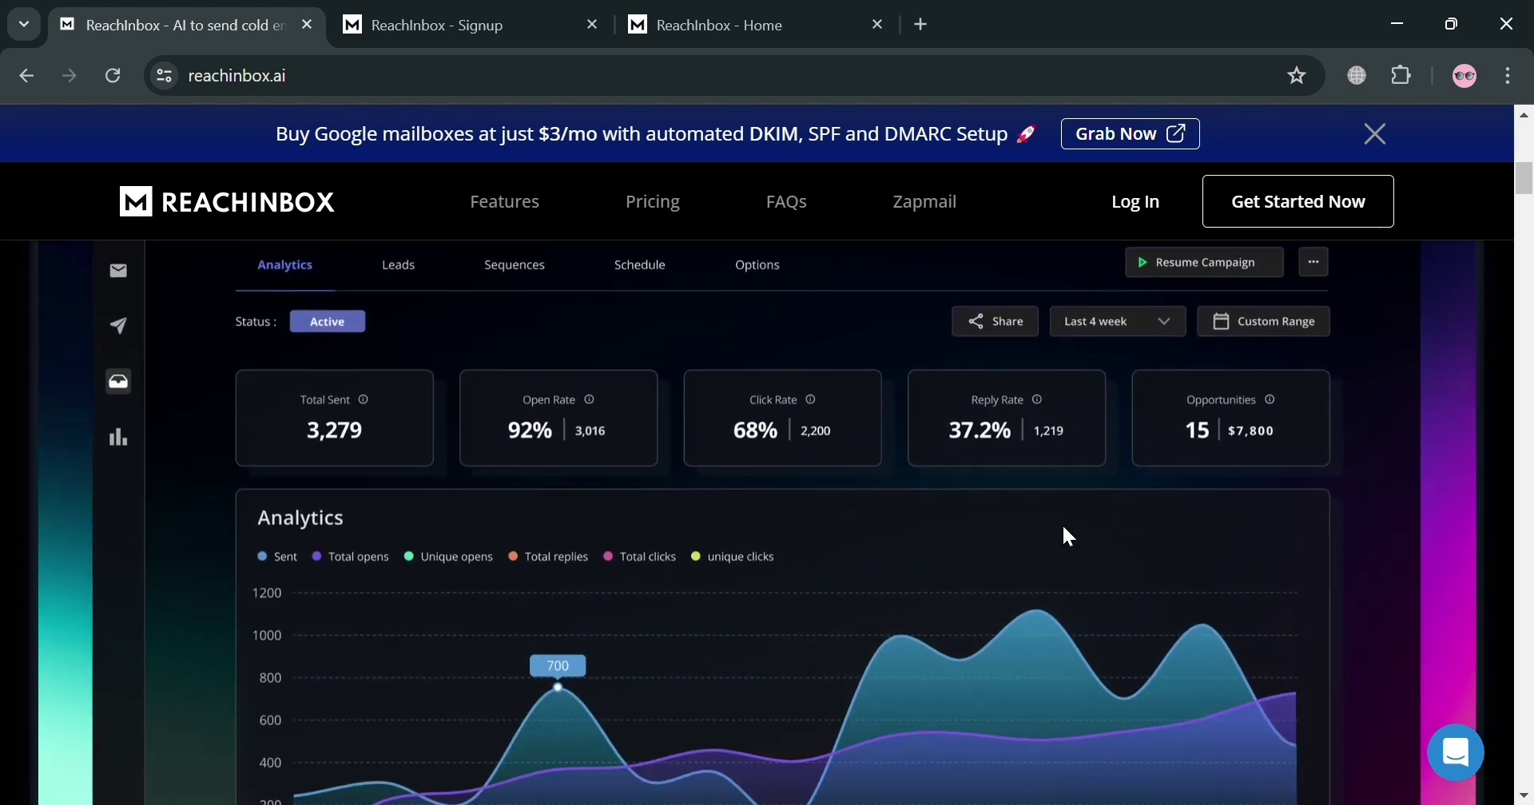
scroll(1094, 534, "down", 10)
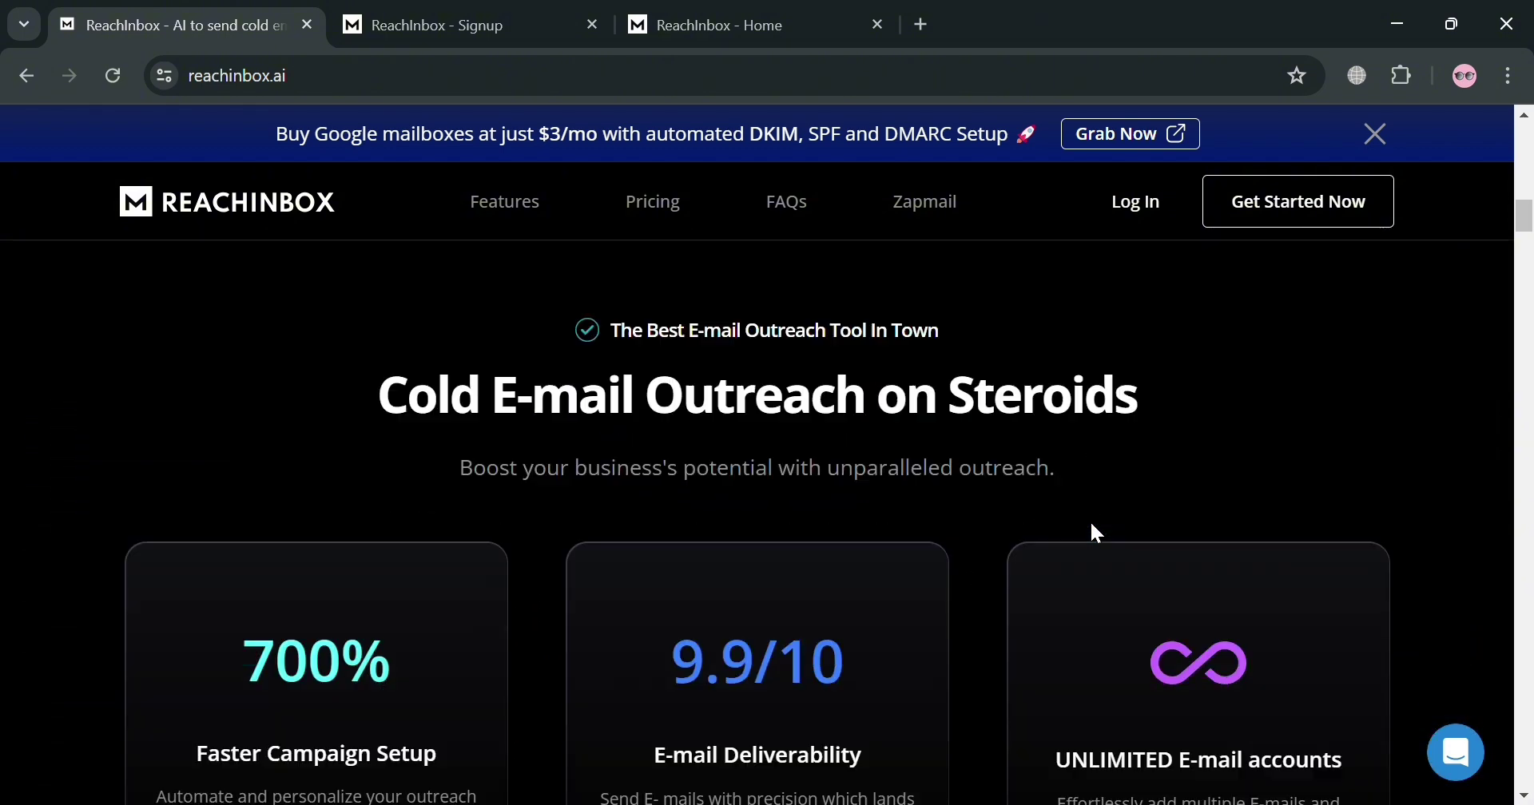
scroll(1087, 519, "down", 3)
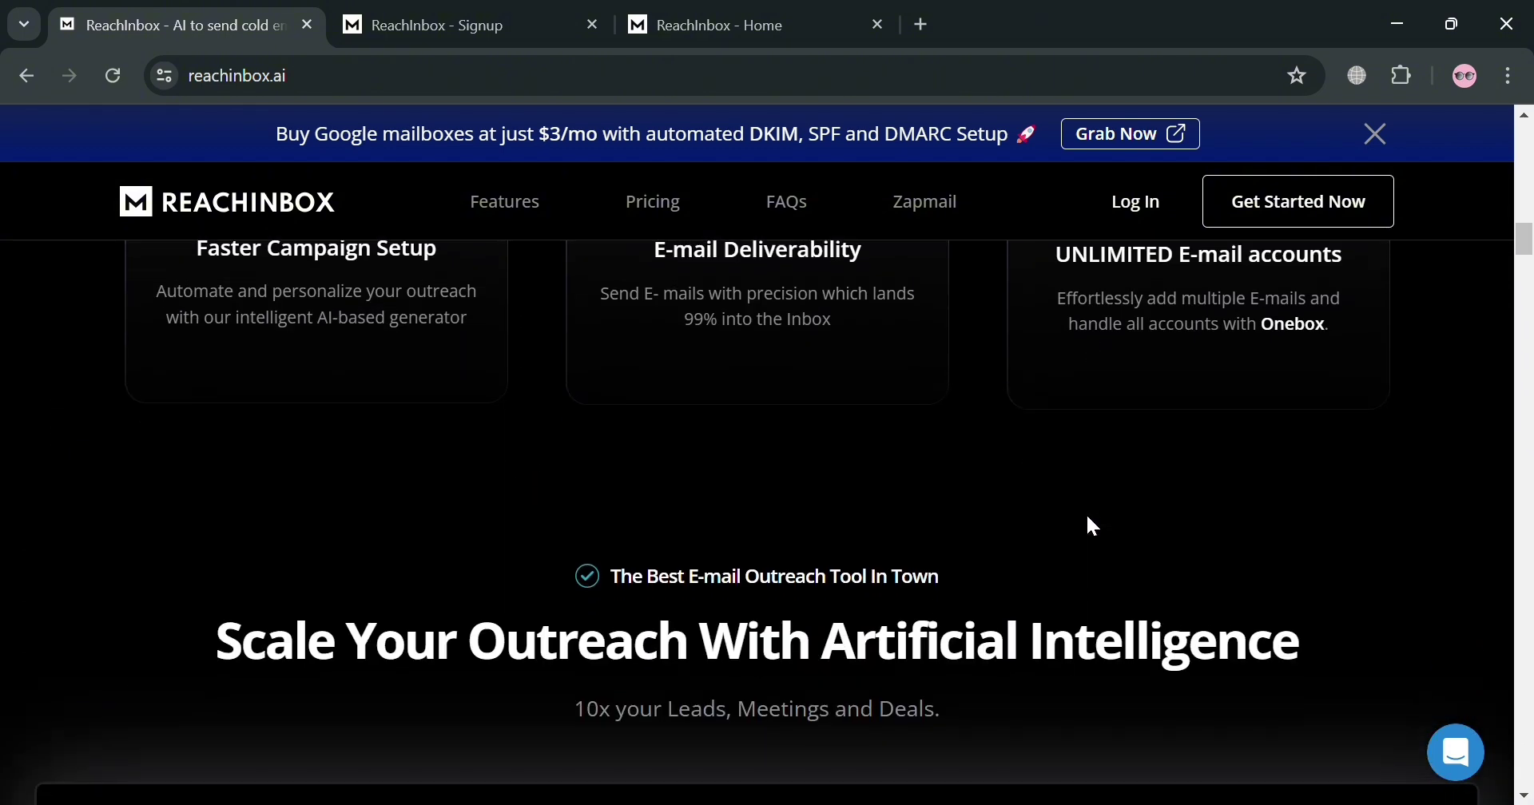
scroll(1089, 520, "down", 4)
scroll(1088, 524, "down", 10)
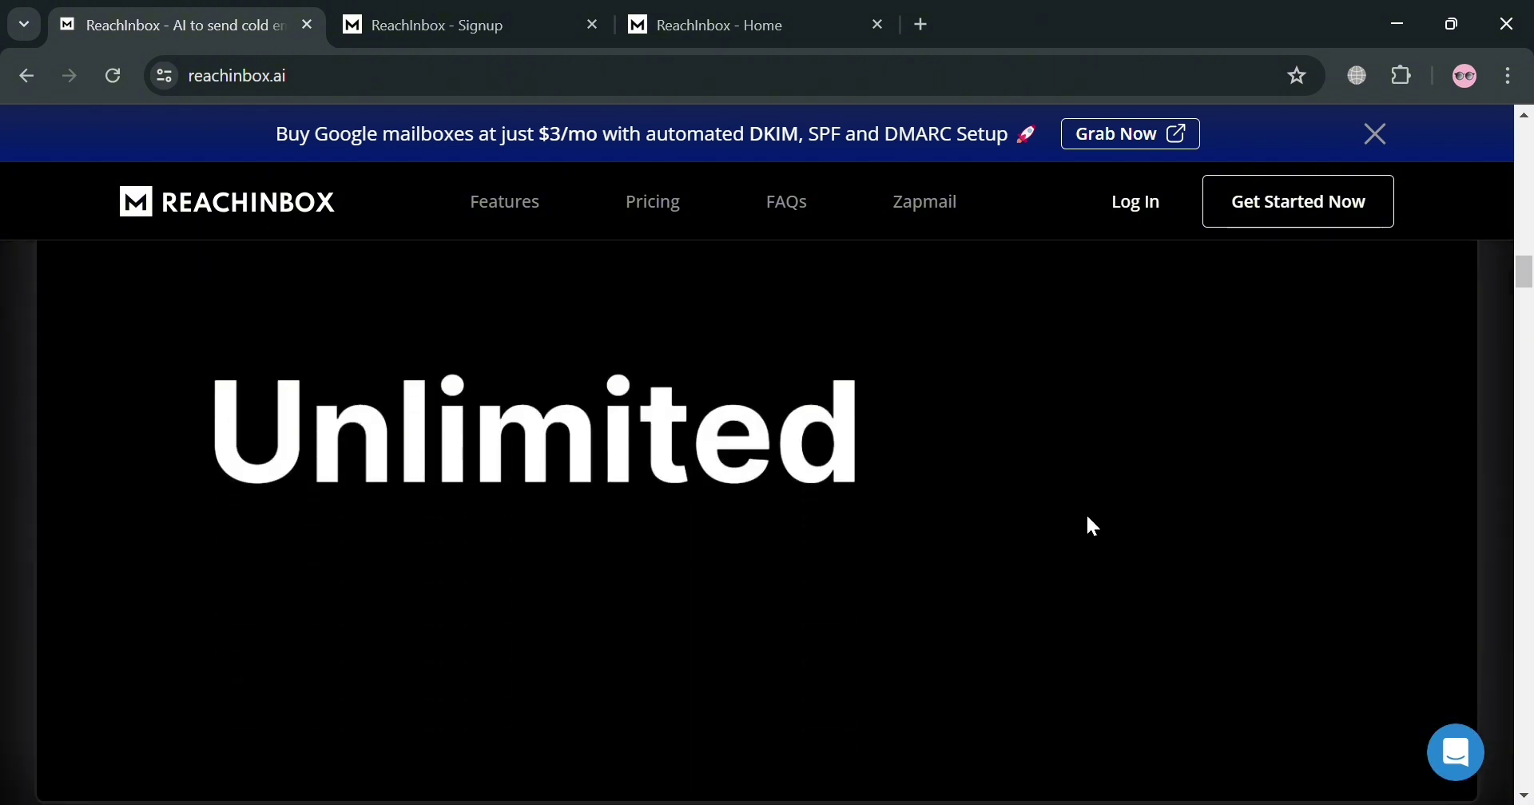
scroll(1092, 525, "down", 12)
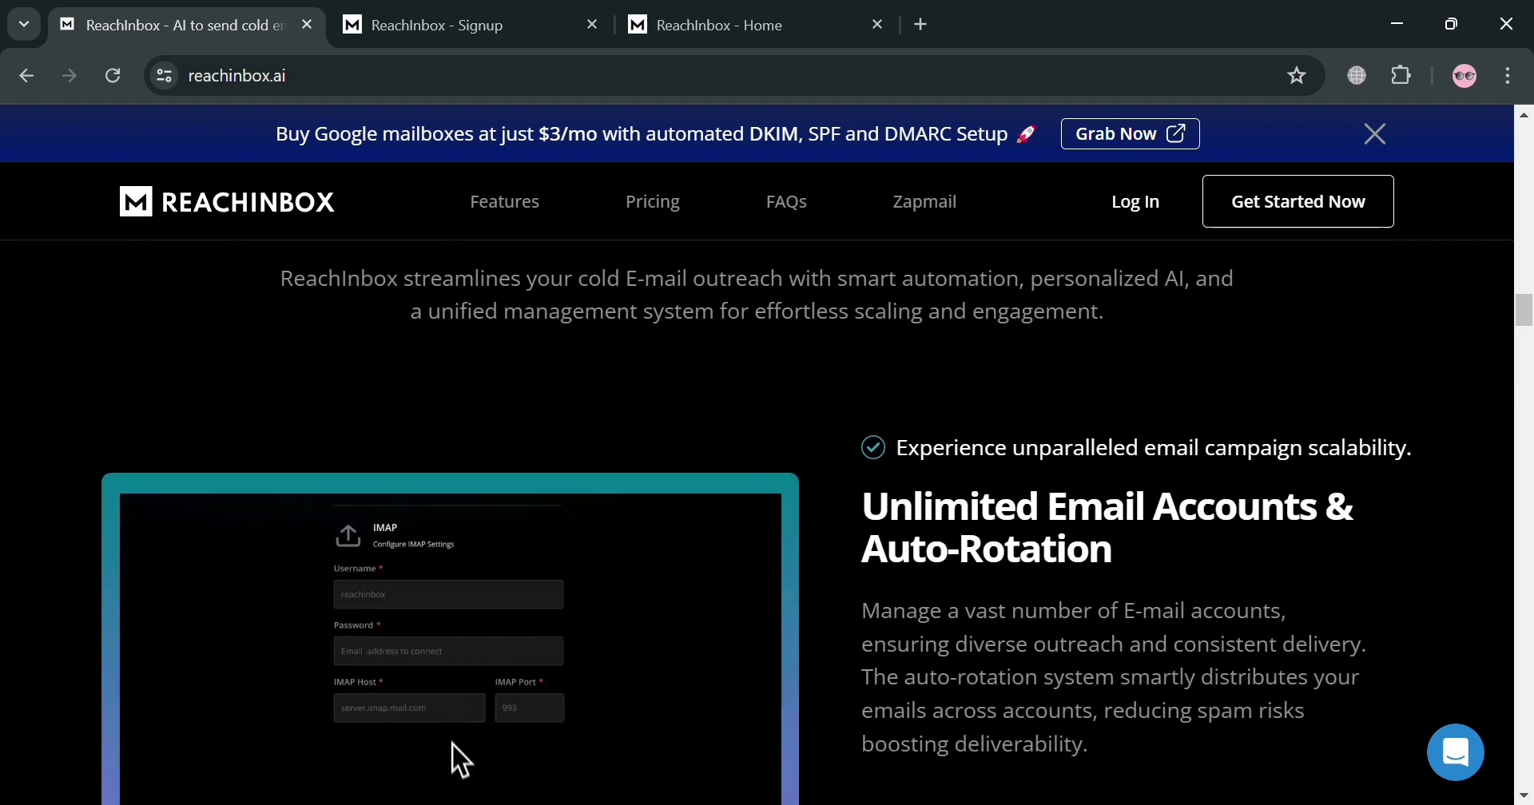
scroll(1079, 527, "down", 20)
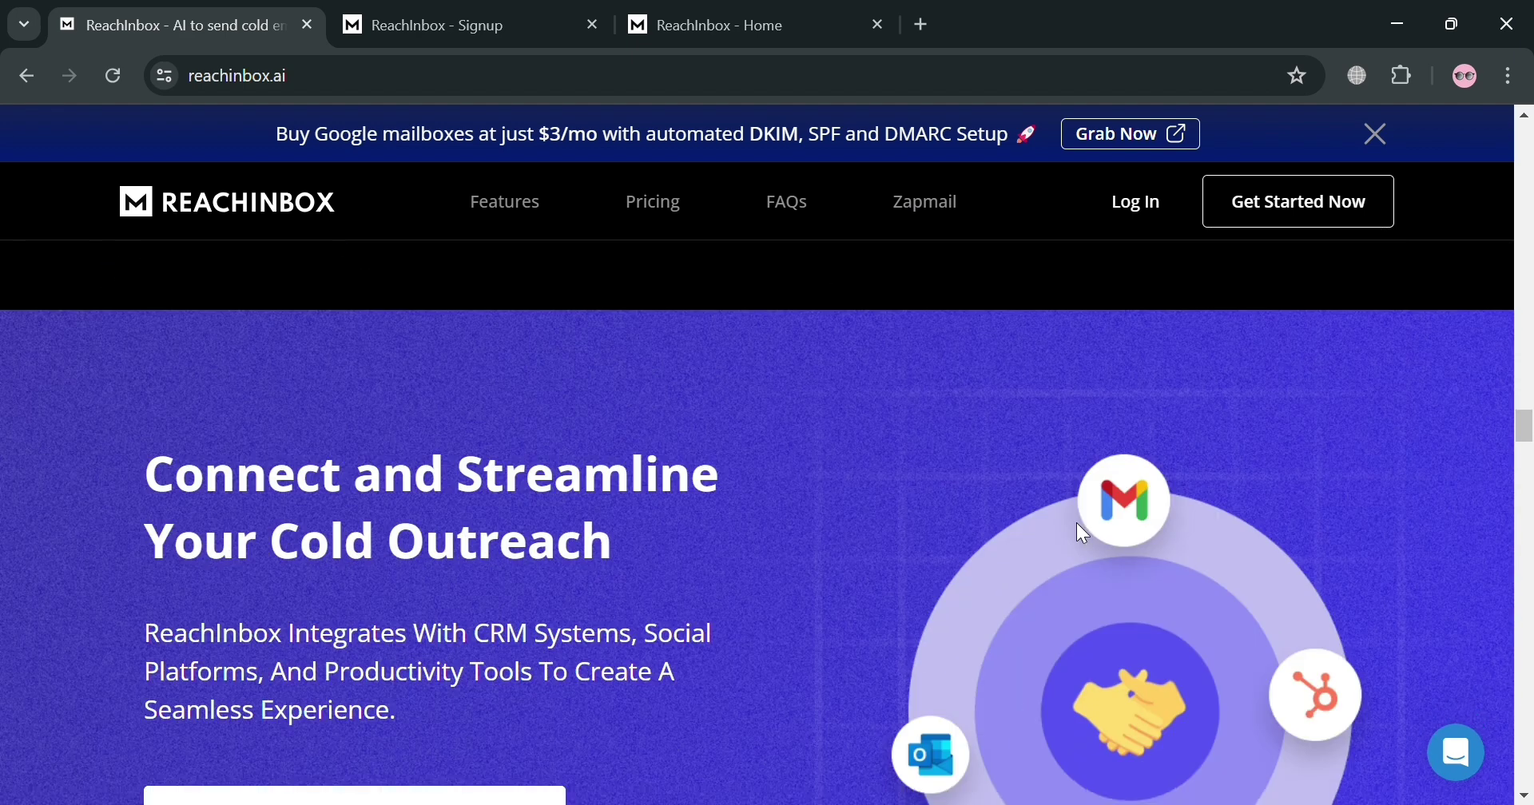
scroll(1083, 532, "down", 12)
scroll(1096, 542, "down", 17)
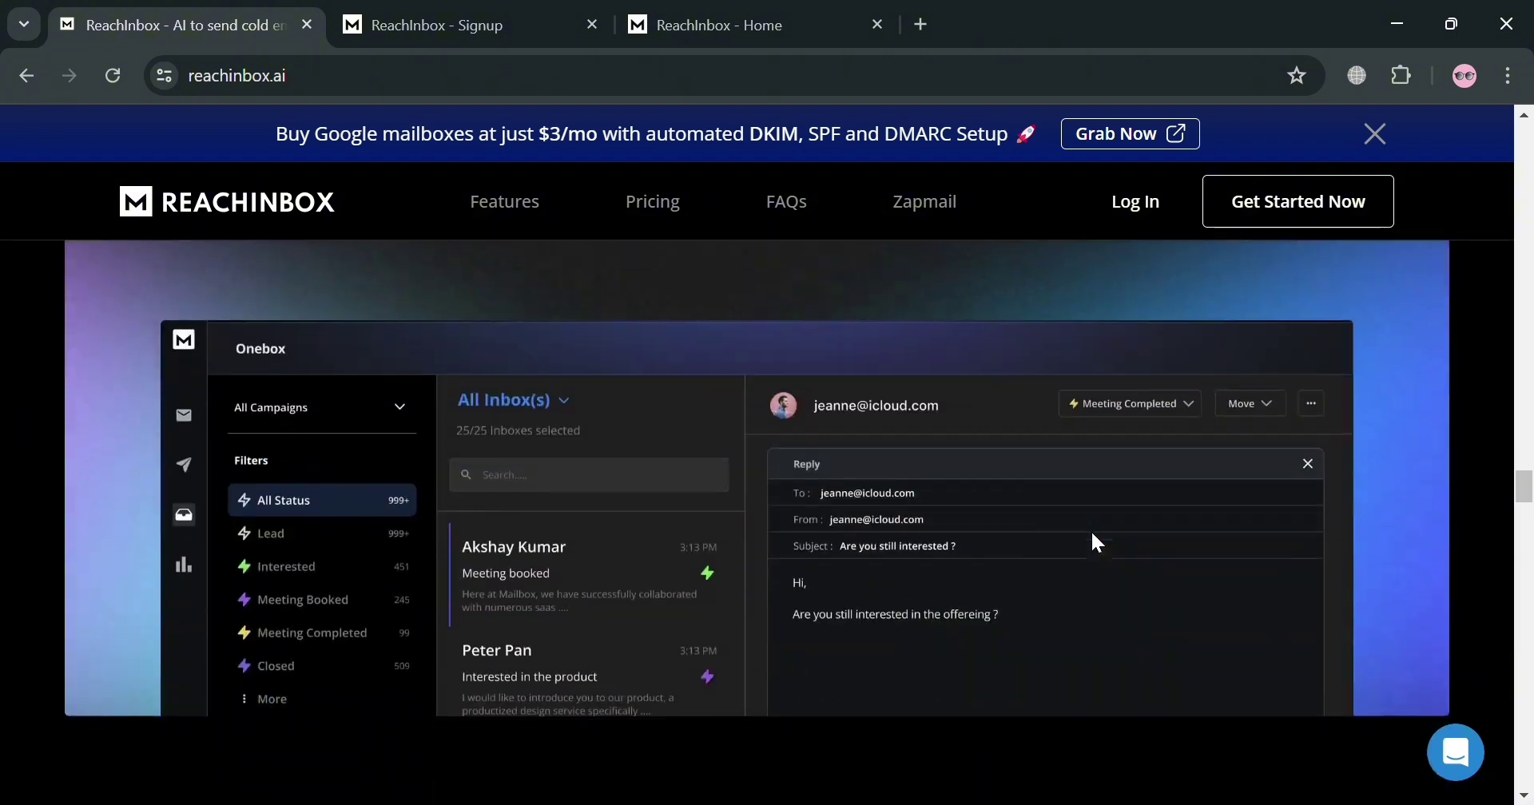
scroll(1098, 539, "down", 12)
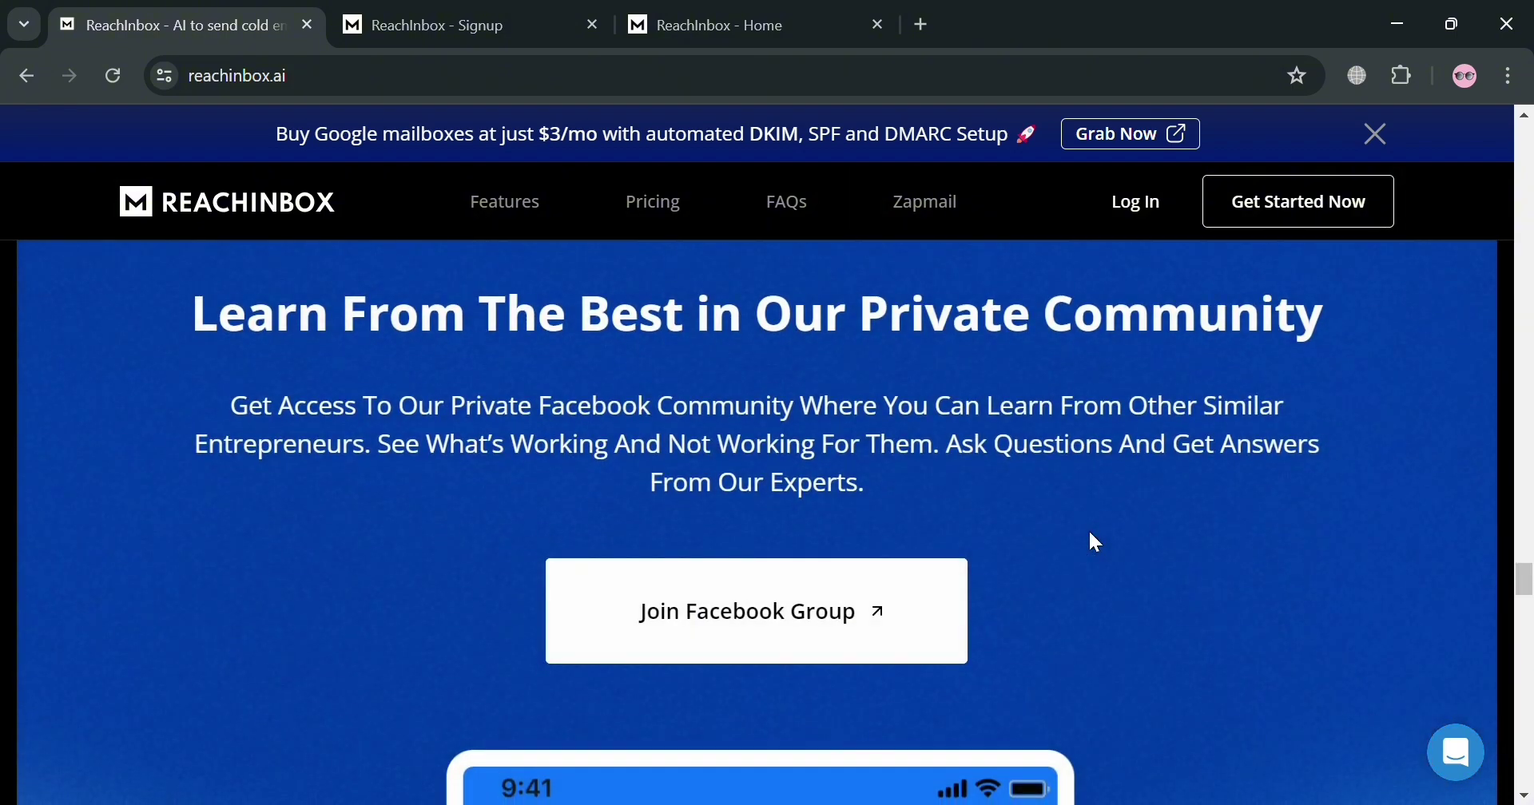
scroll(1094, 542, "down", 6)
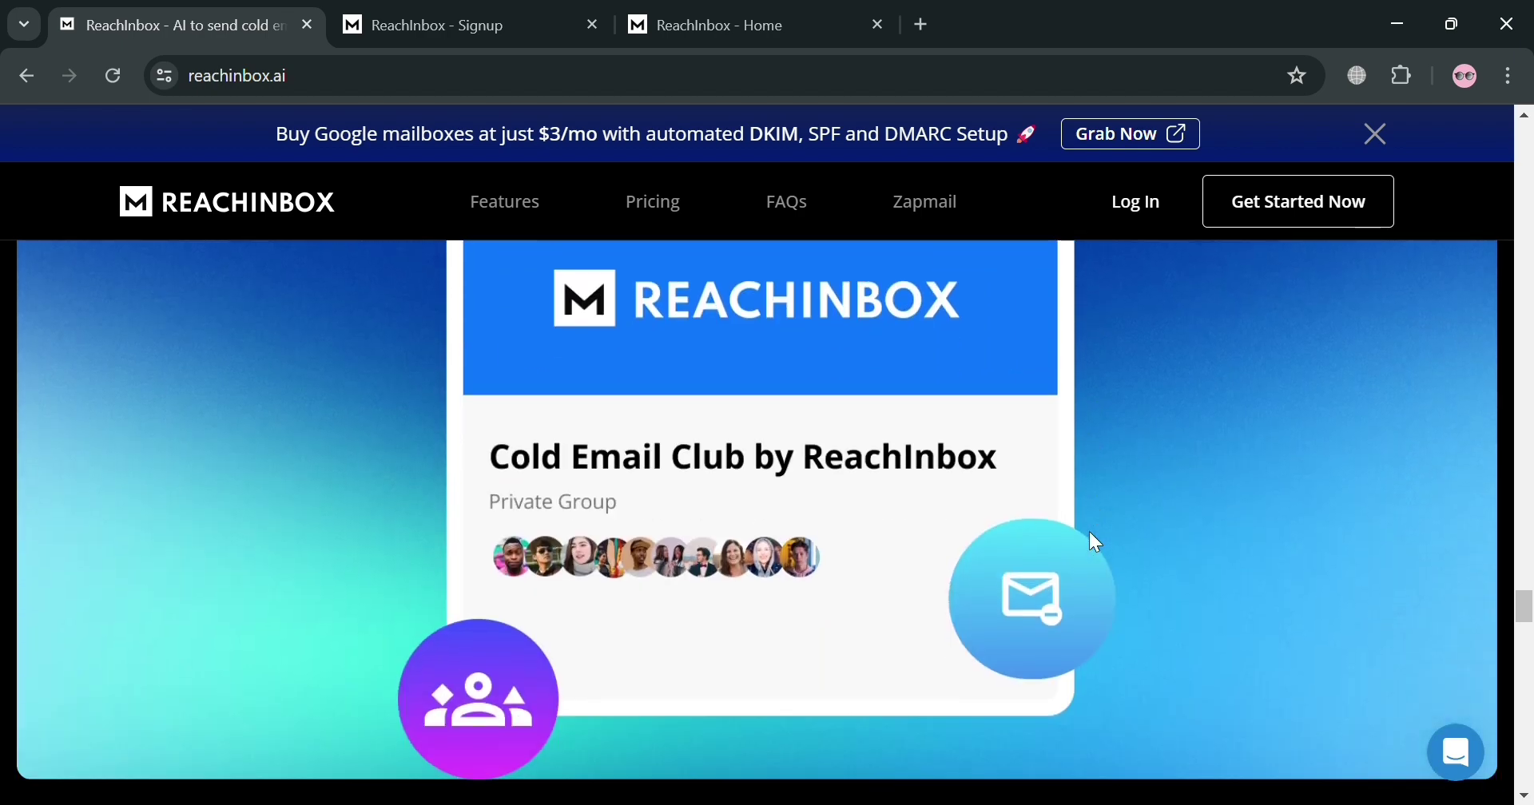
scroll(1094, 543, "down", 12)
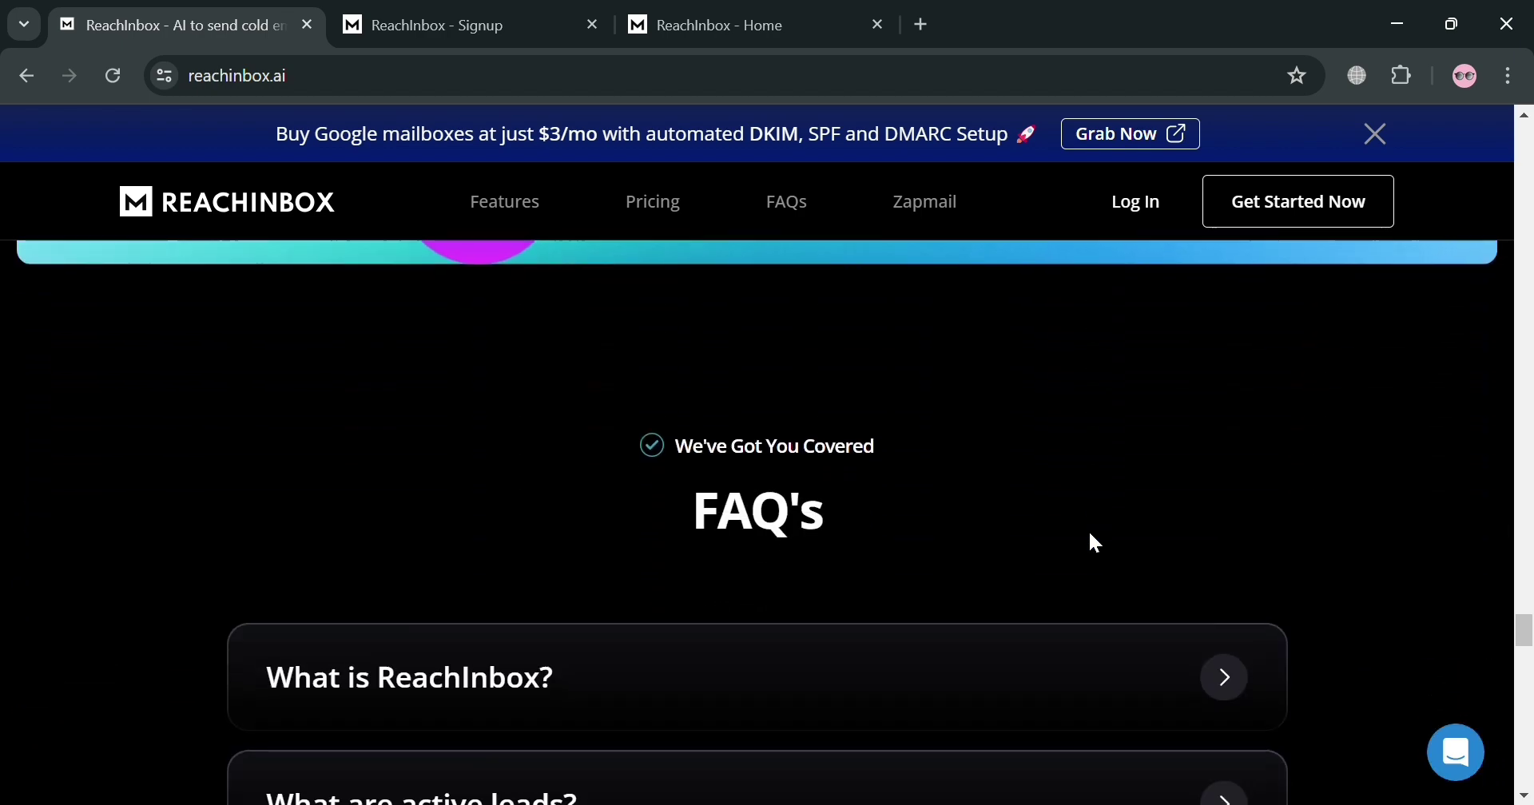
scroll(1091, 536, "down", 12)
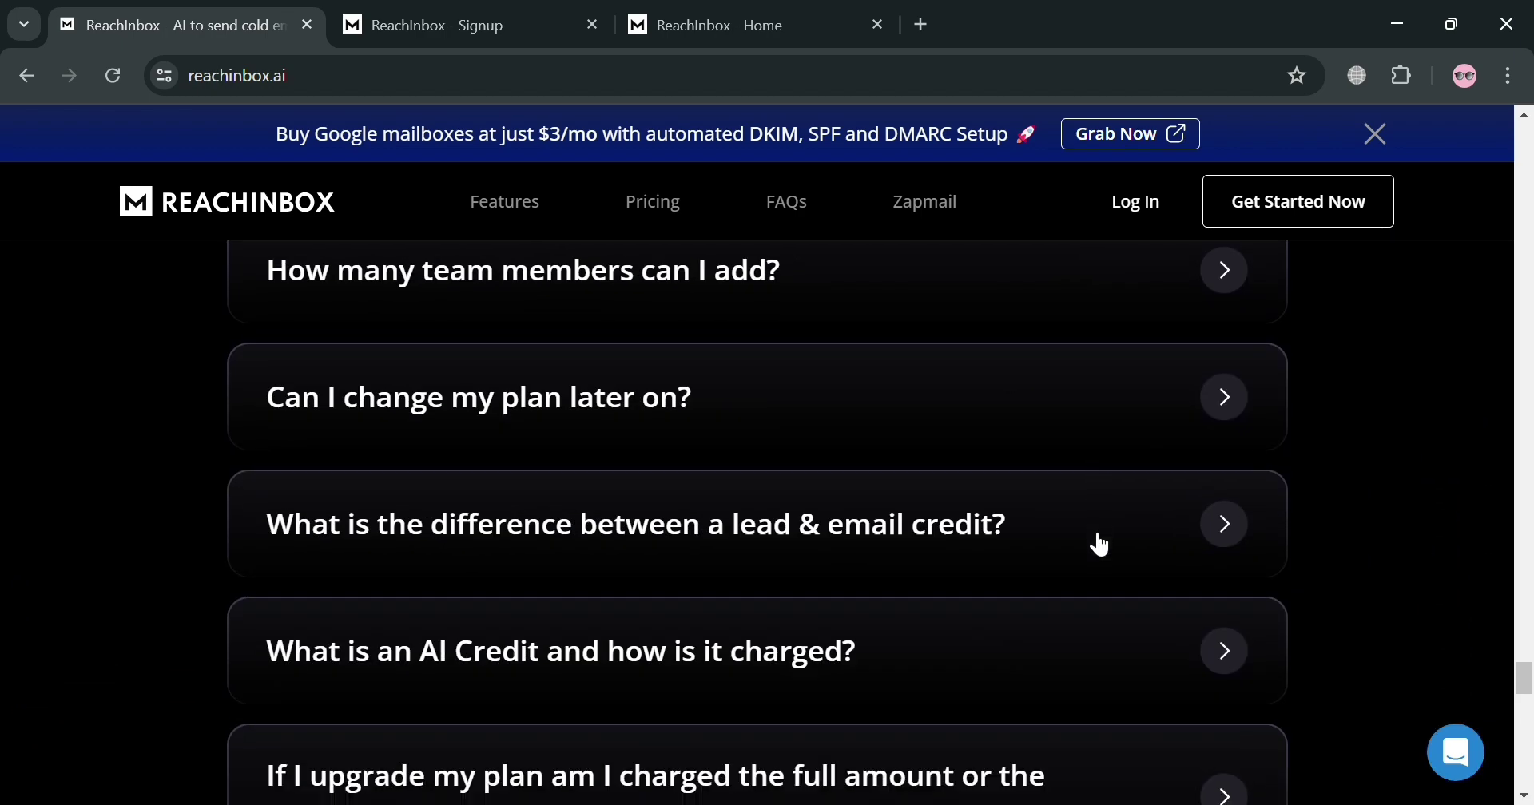
scroll(1094, 543, "down", 15)
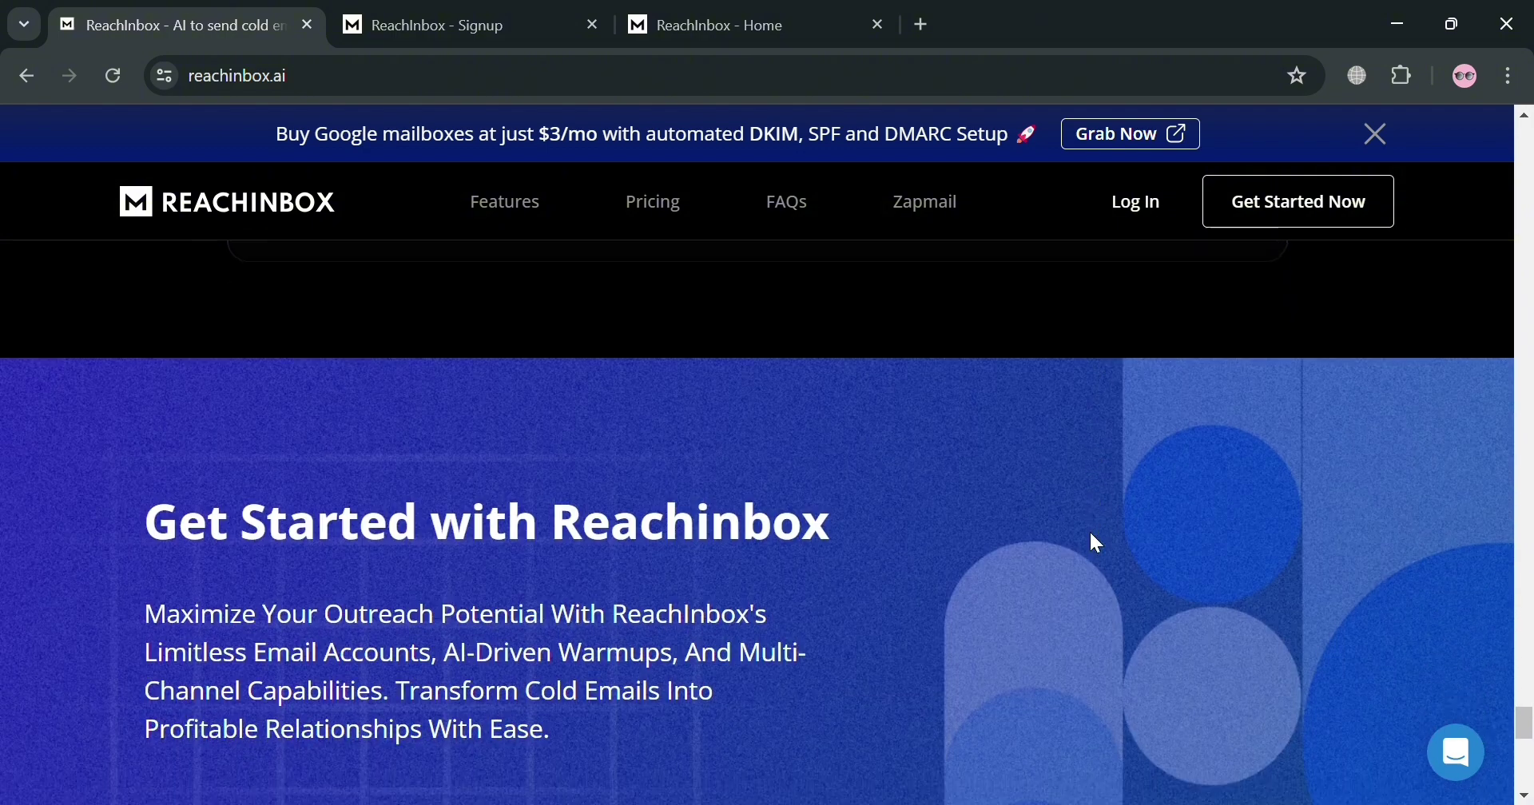
scroll(1091, 537, "down", 5)
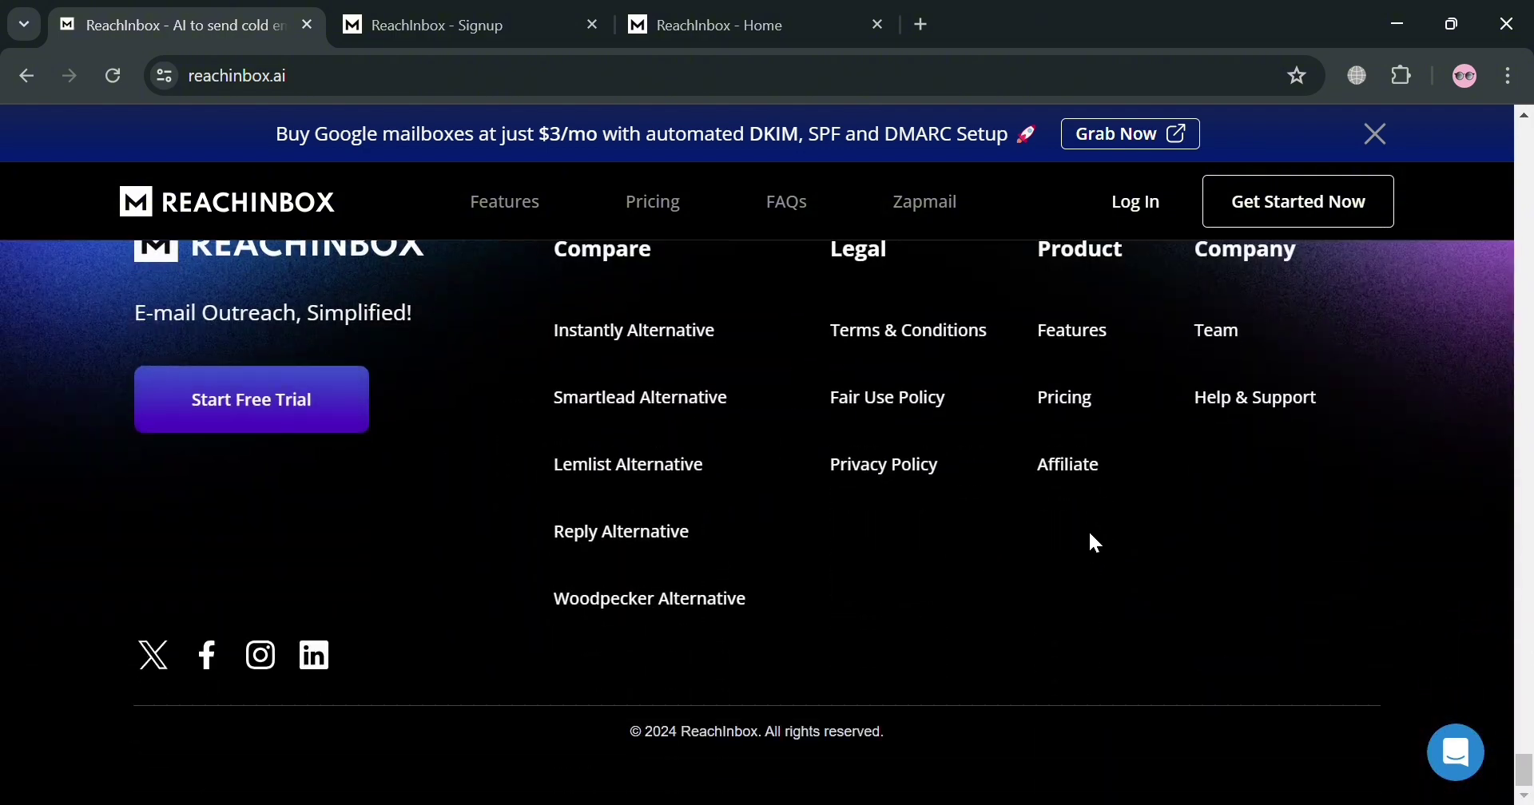
scroll(791, 637, "up", 20)
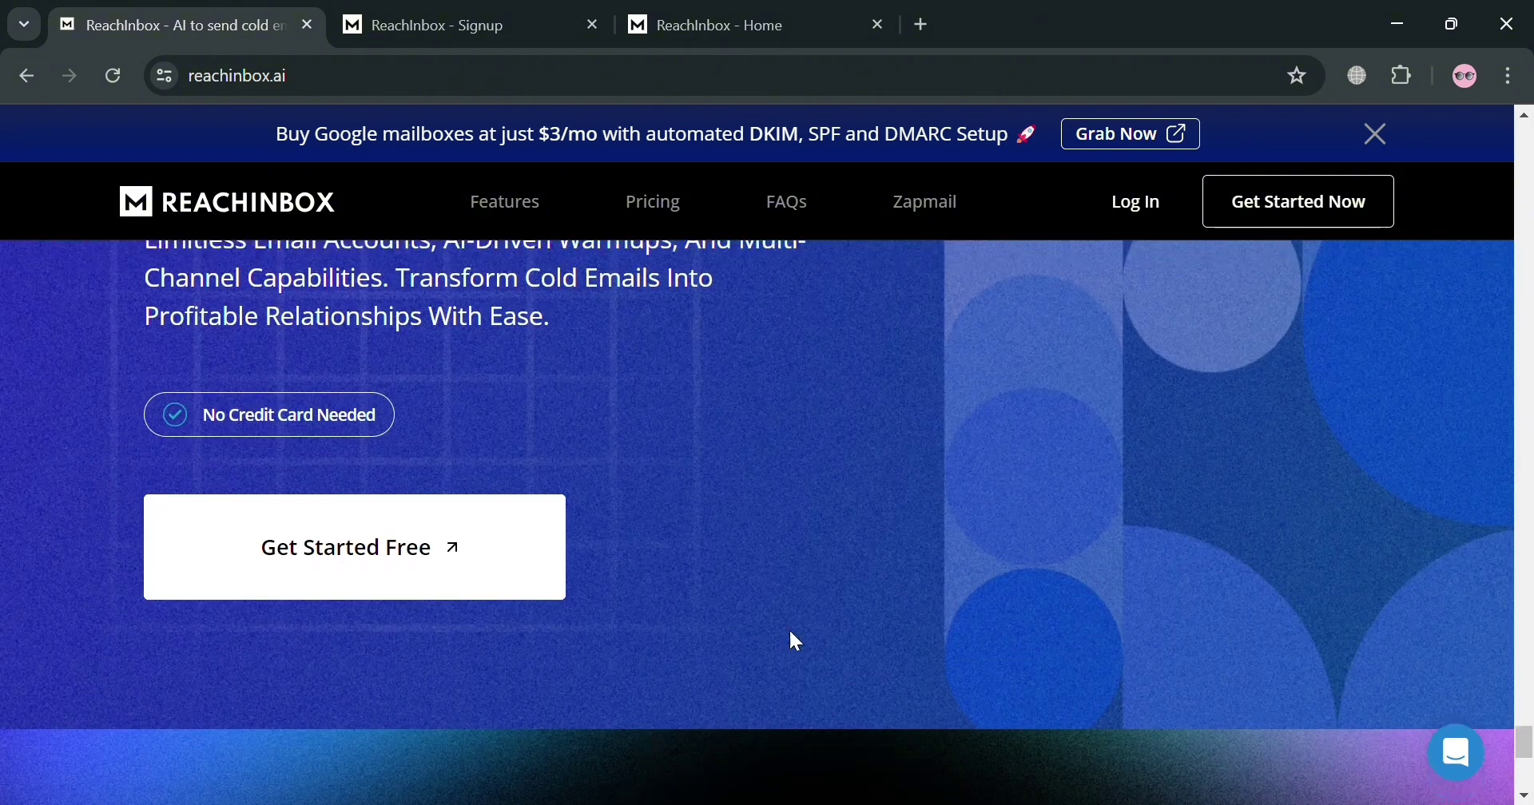
scroll(827, 633, "up", 15)
scroll(1527, 629, "up", 1)
left_click_drag(1527, 628, 1528, 151)
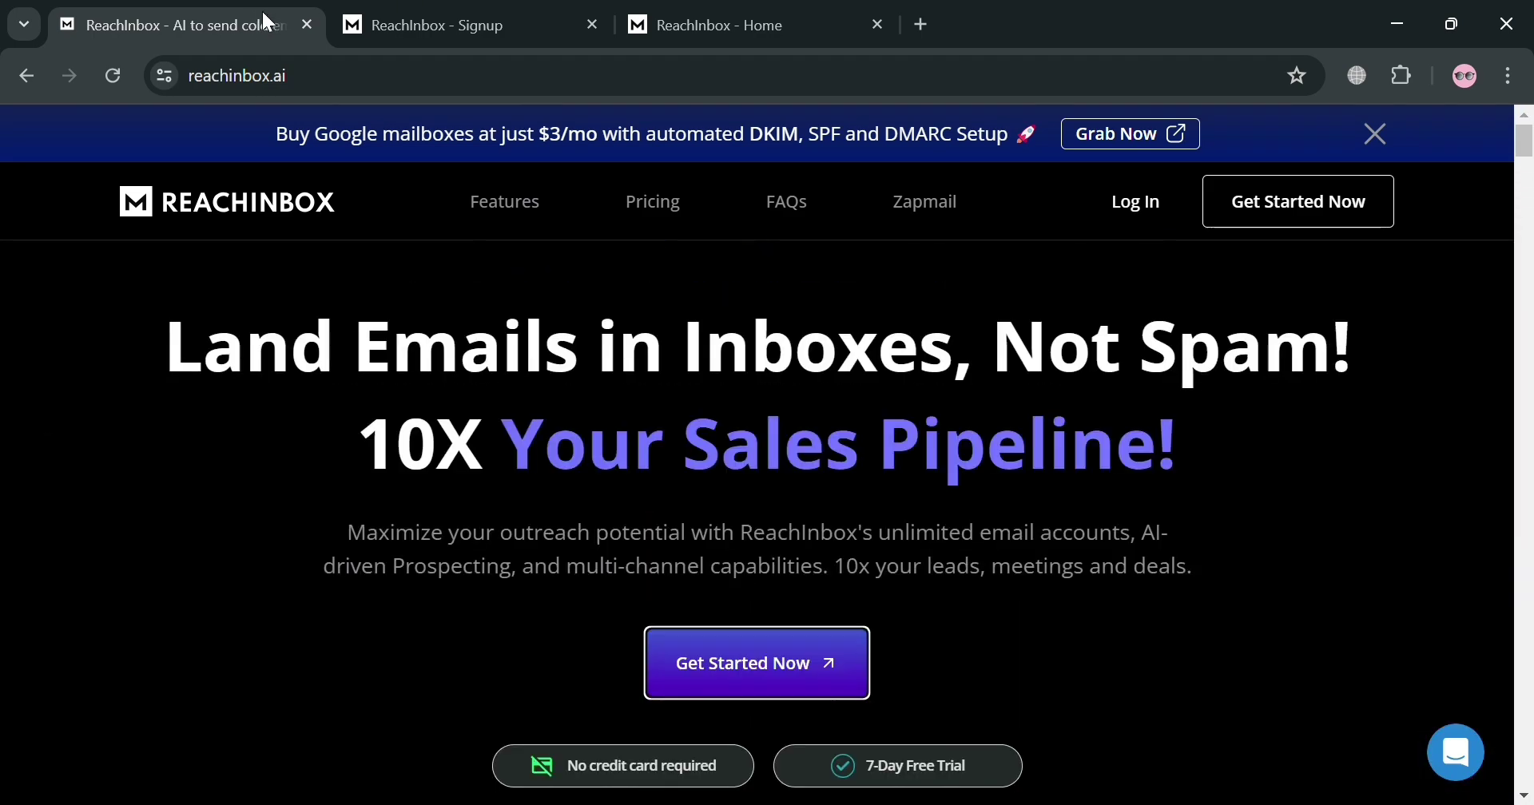
- Look over the new-account Signup form
left_click(476, 12)
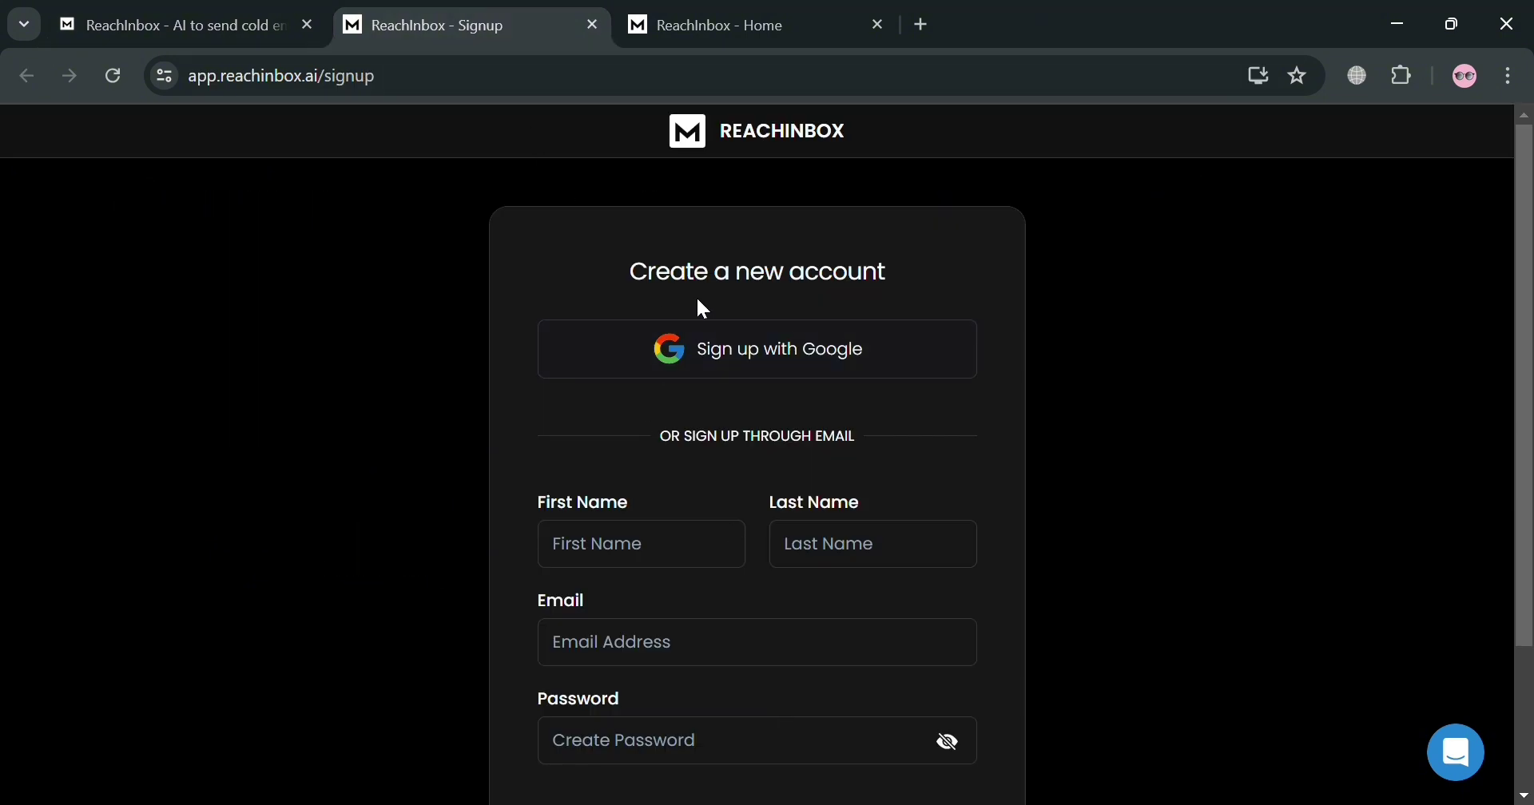
scroll(787, 599, "down", 2)
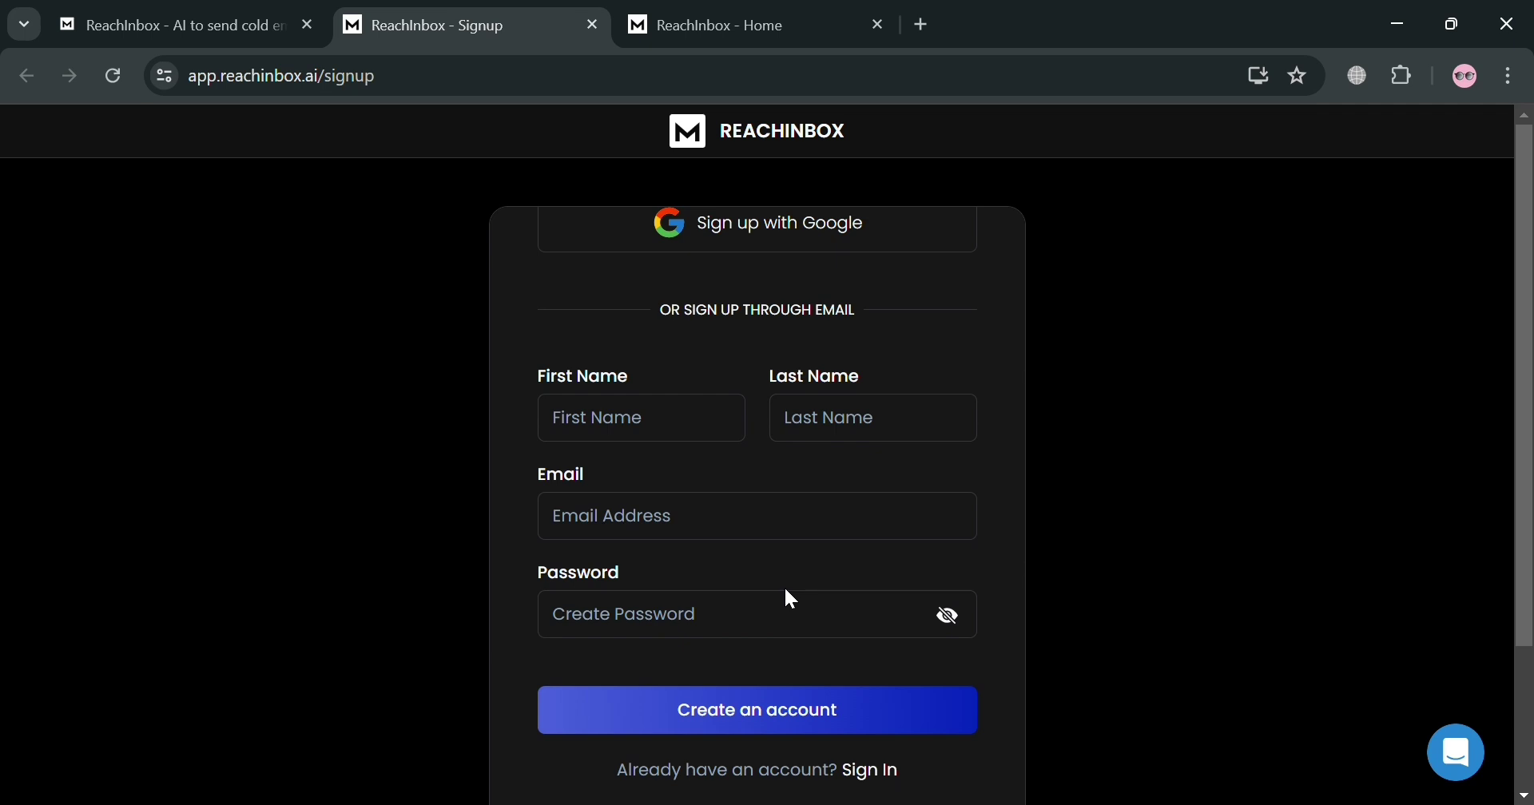
scroll(877, 493, "up", 2)
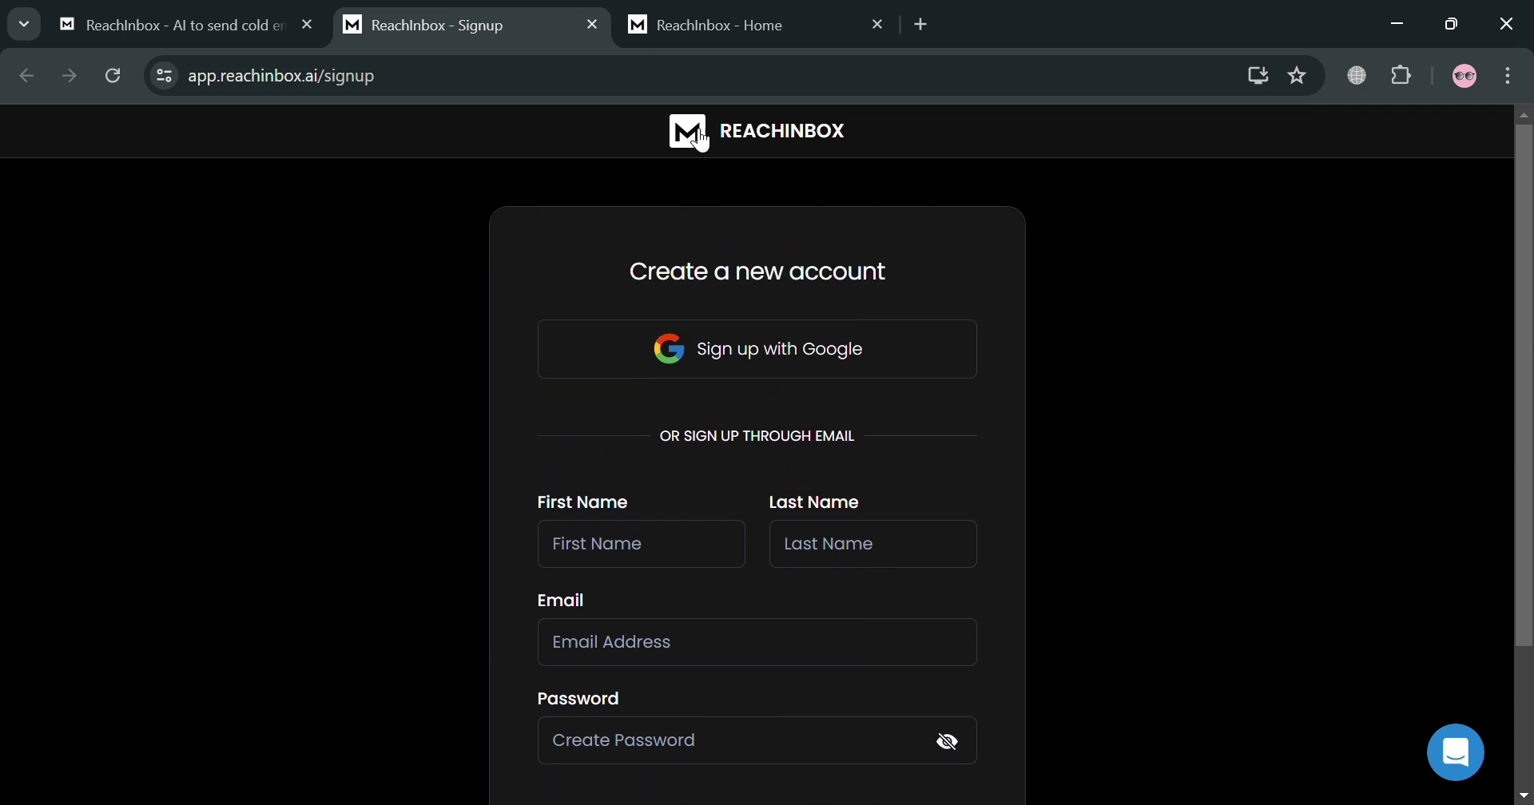
- Return to the ReachInbox Home dashboard with its welcome message and three-step launch guide
left_click(725, 14)
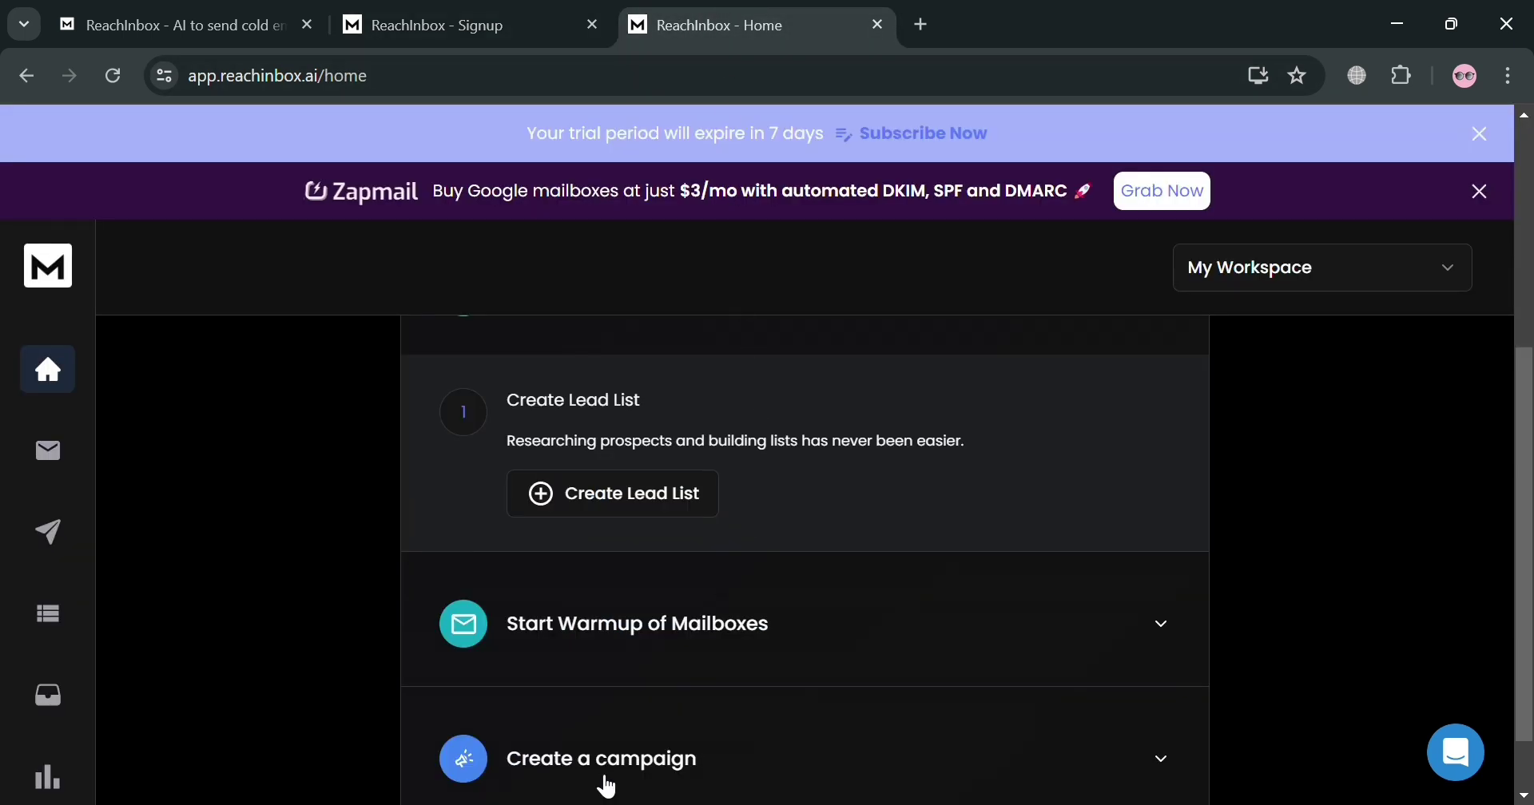
scroll(537, 722, "up", 5)
scroll(846, 551, "down", 3)
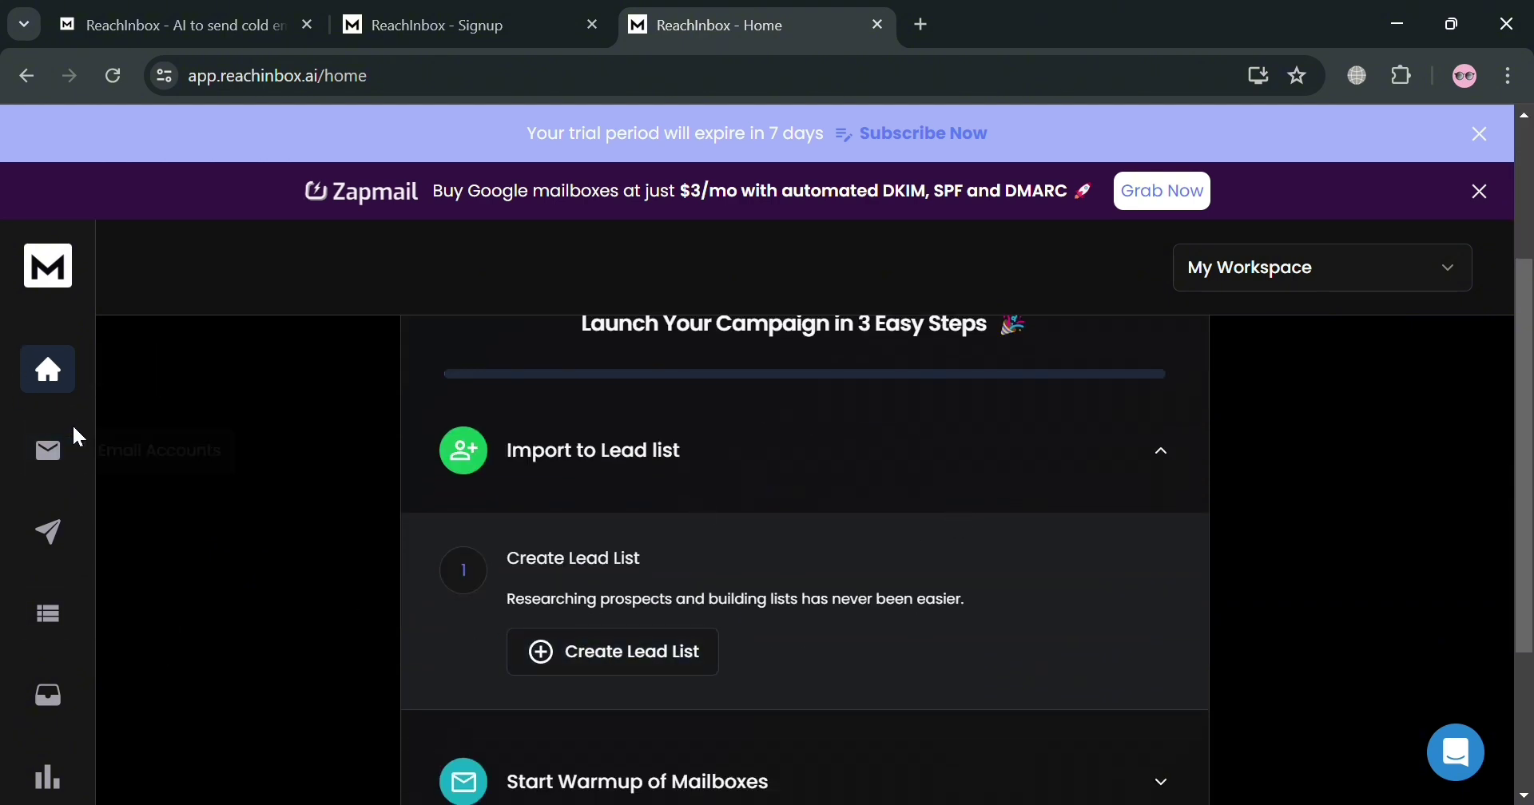
scroll(98, 609, "down", 3)
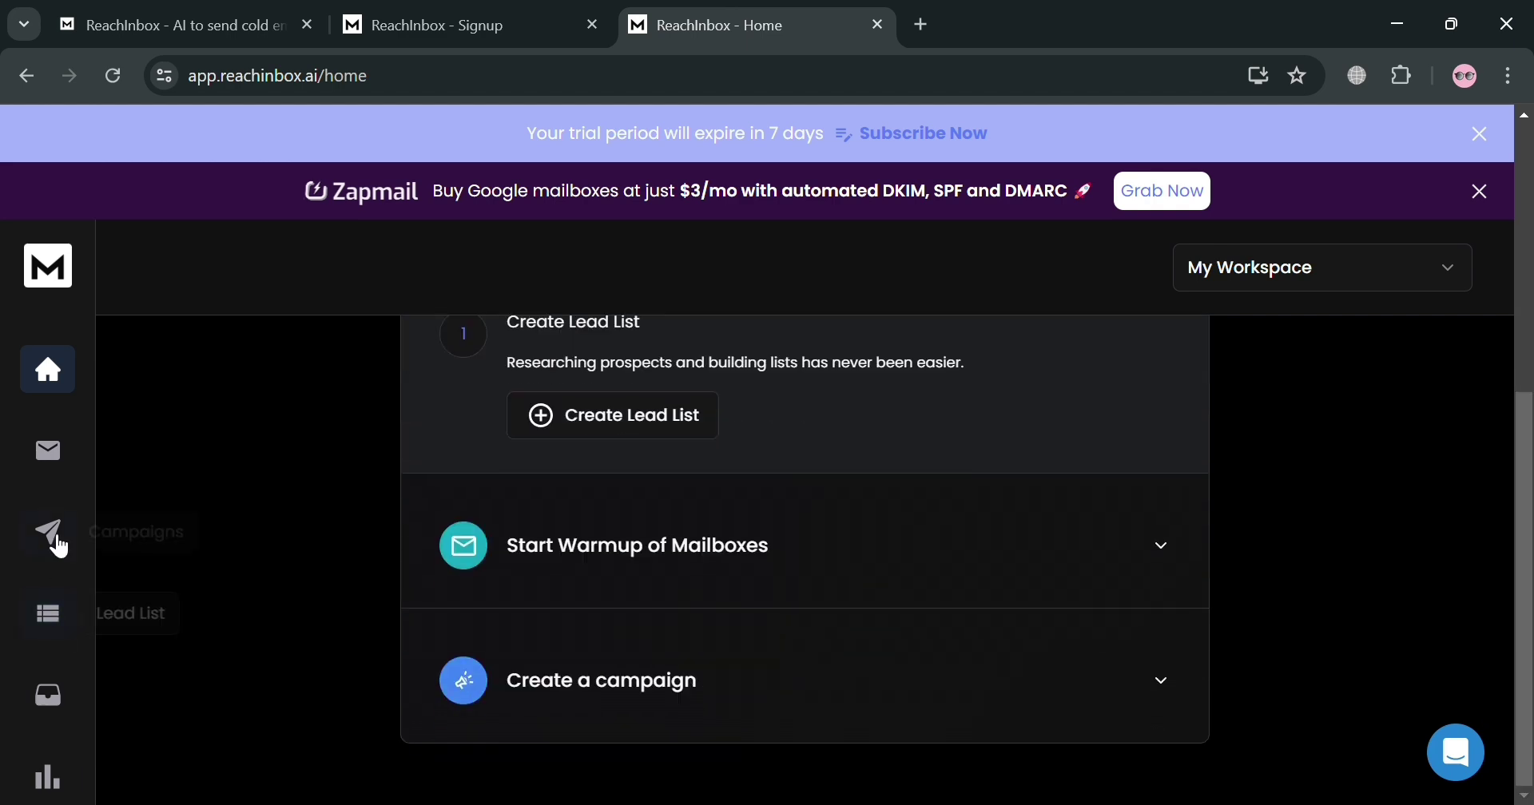
scroll(783, 572, "up", 6)
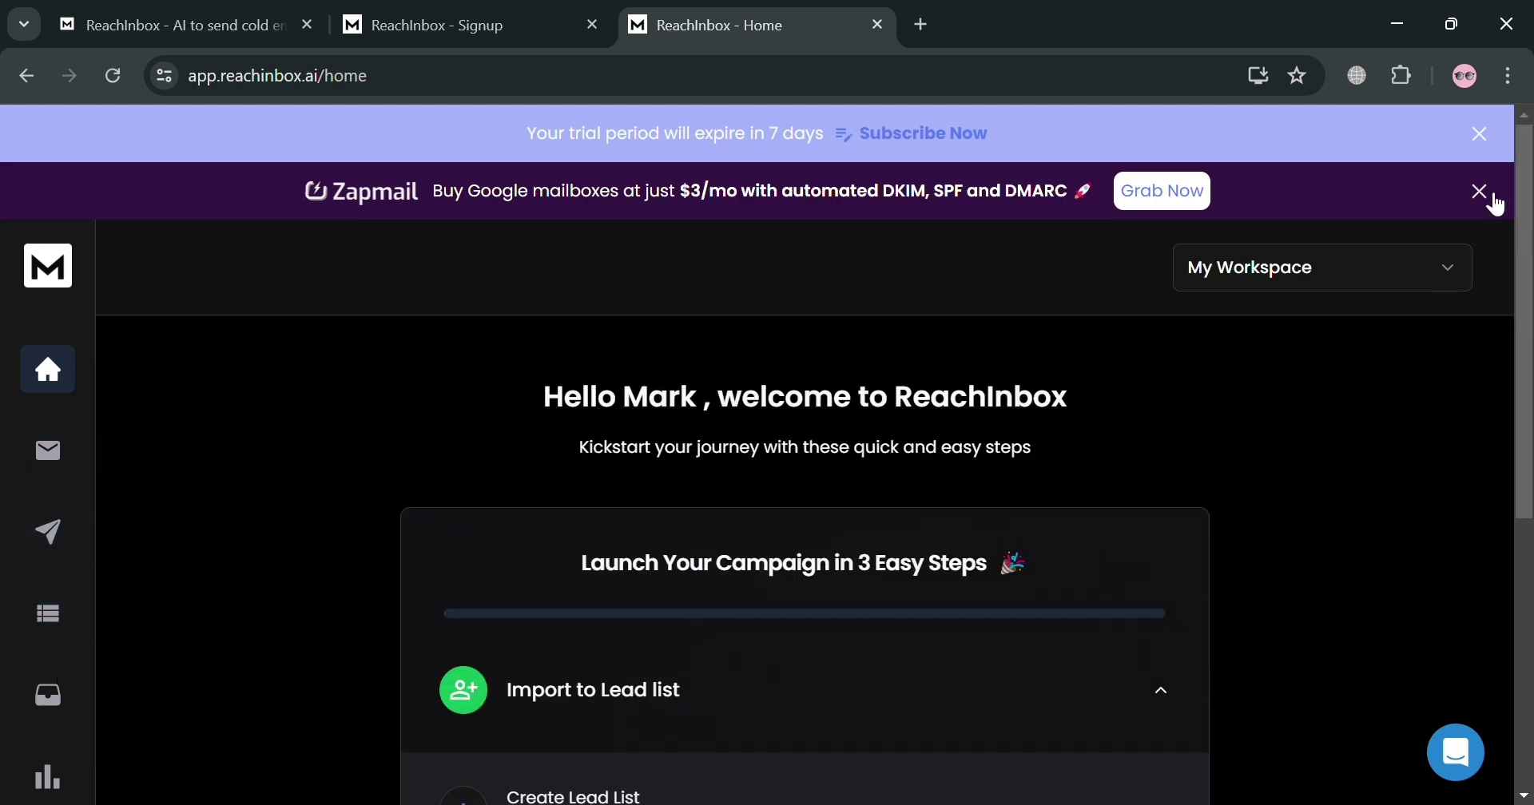
- Dismiss the Zapmail banner and open the Add New Mailbox page under Email Accounts
left_click(1482, 193)
left_click(46, 397)
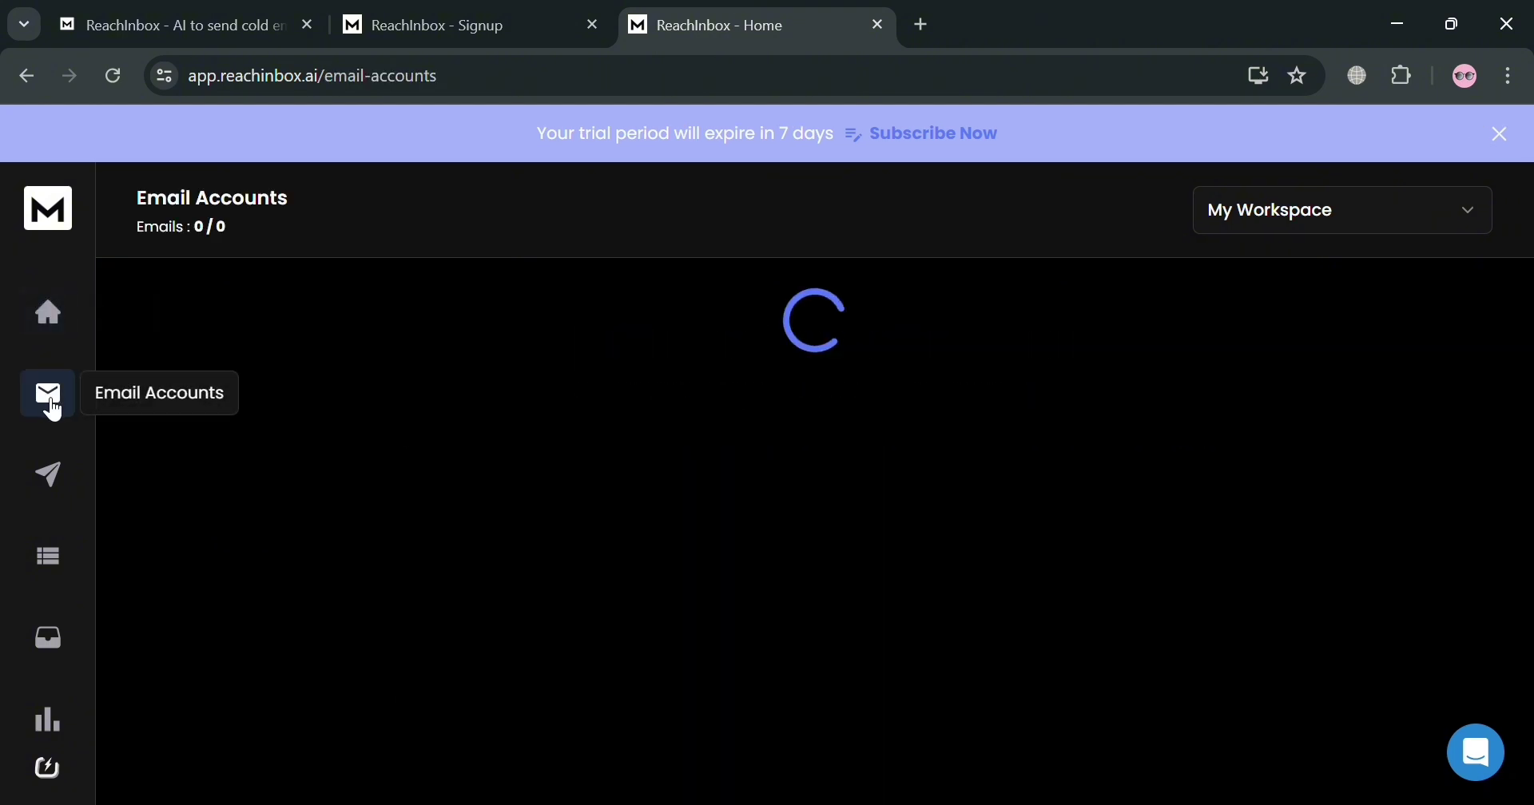
left_click(765, 715)
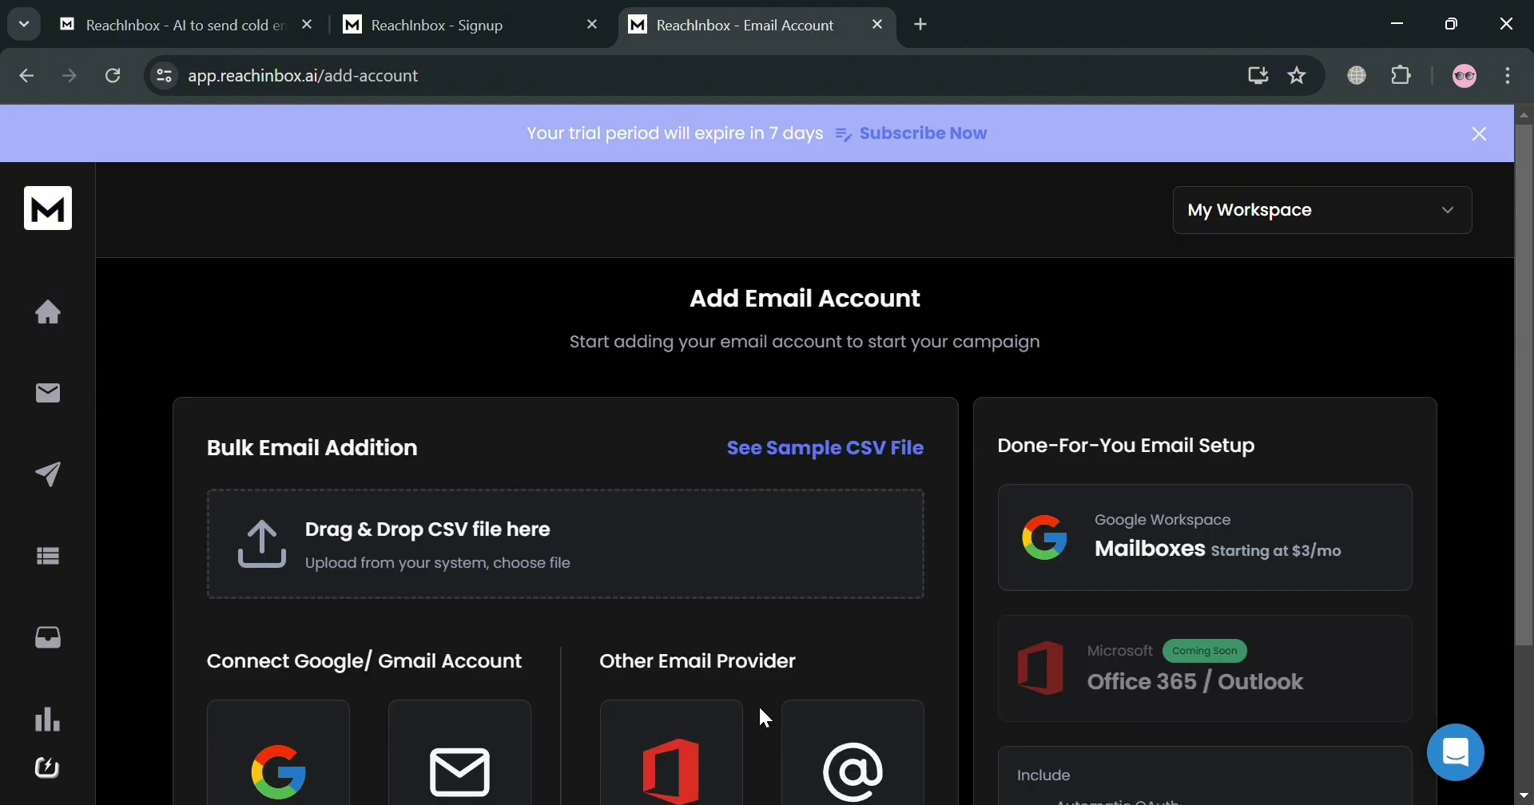
scroll(758, 703, "down", 2)
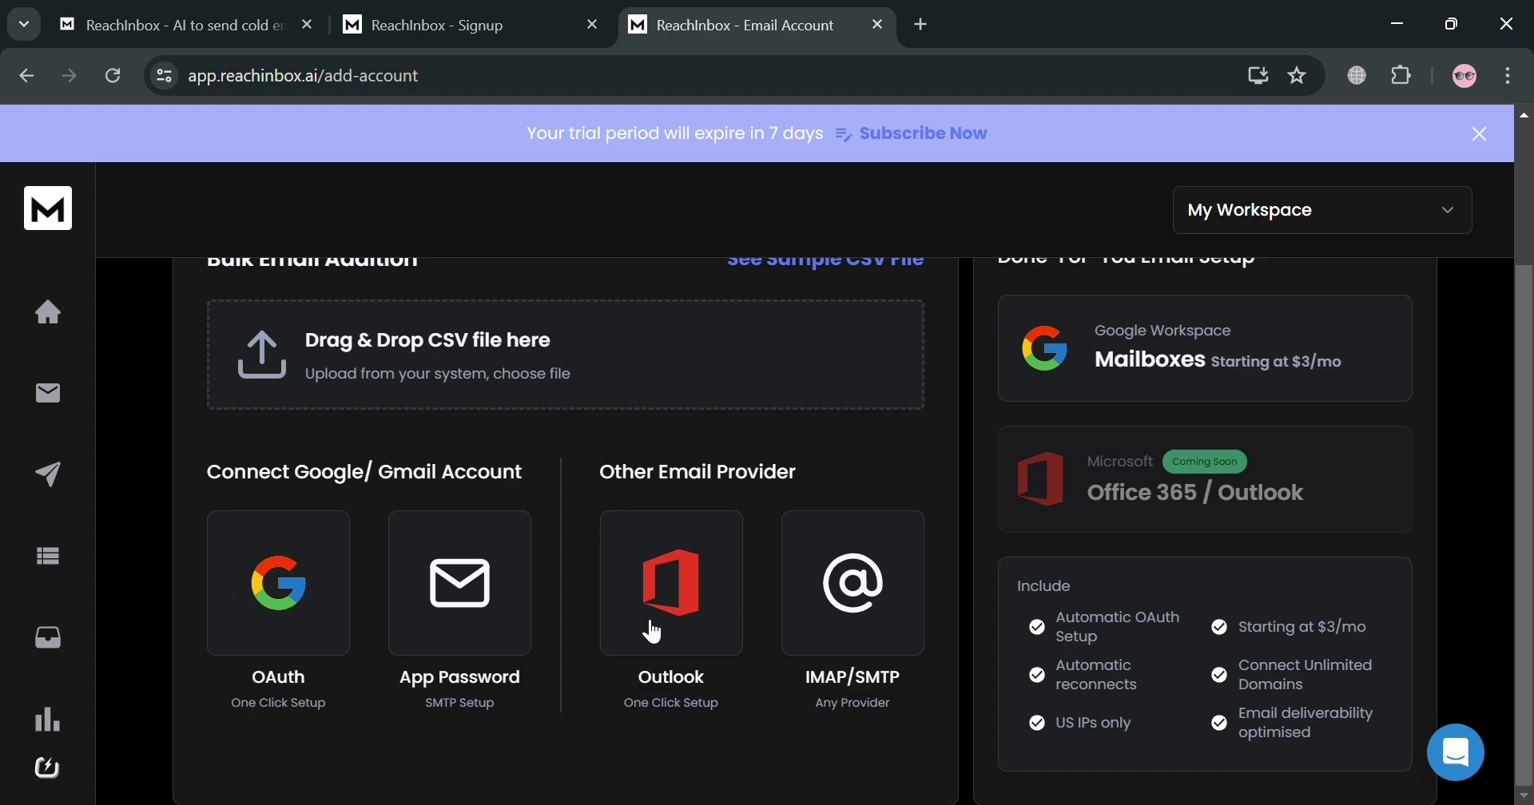
scroll(993, 631, "up", 2)
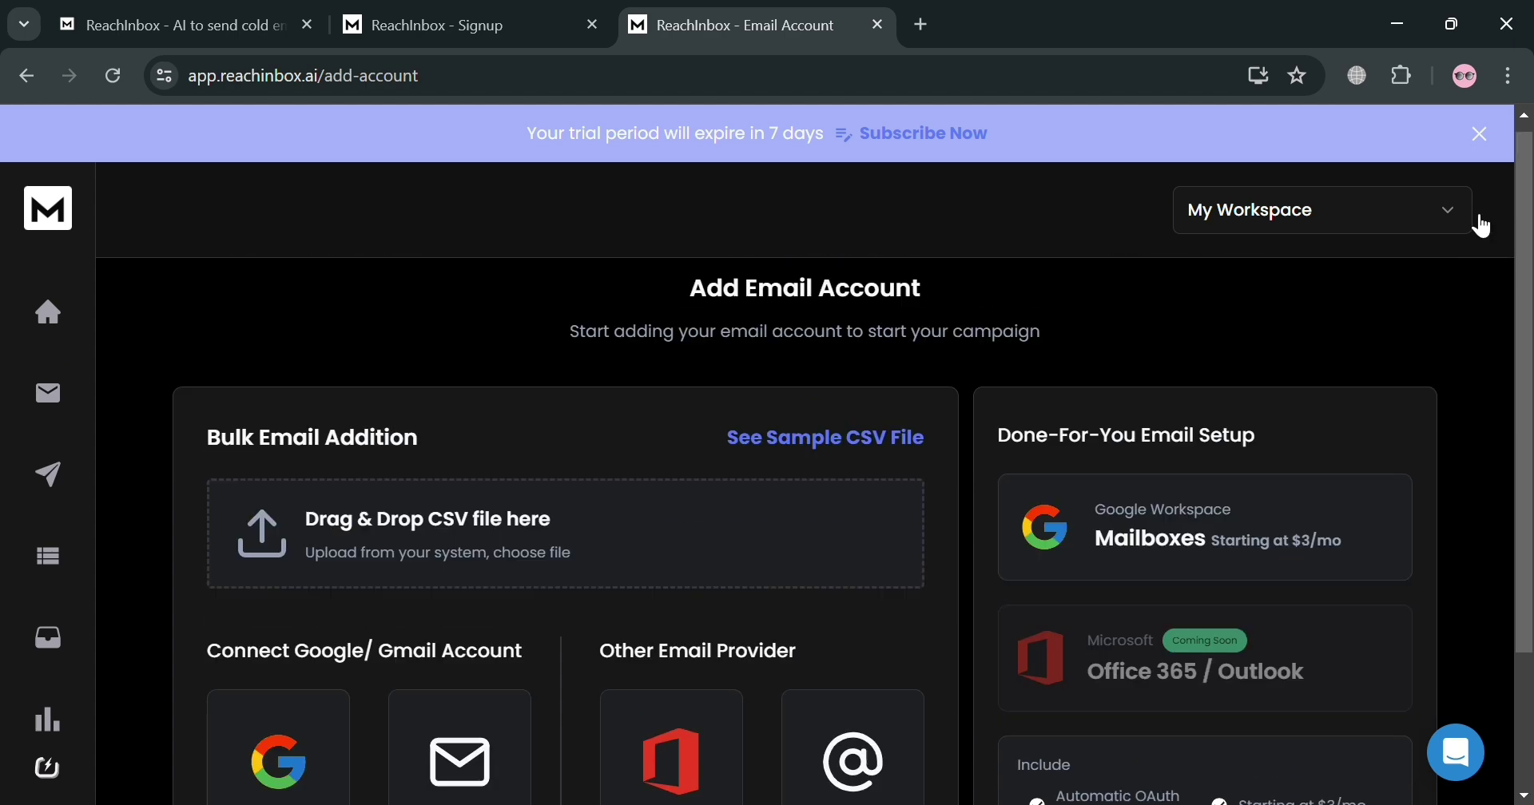
- Try creating a new workspace, then dismiss the premium upgrade prompt
left_click(1470, 230)
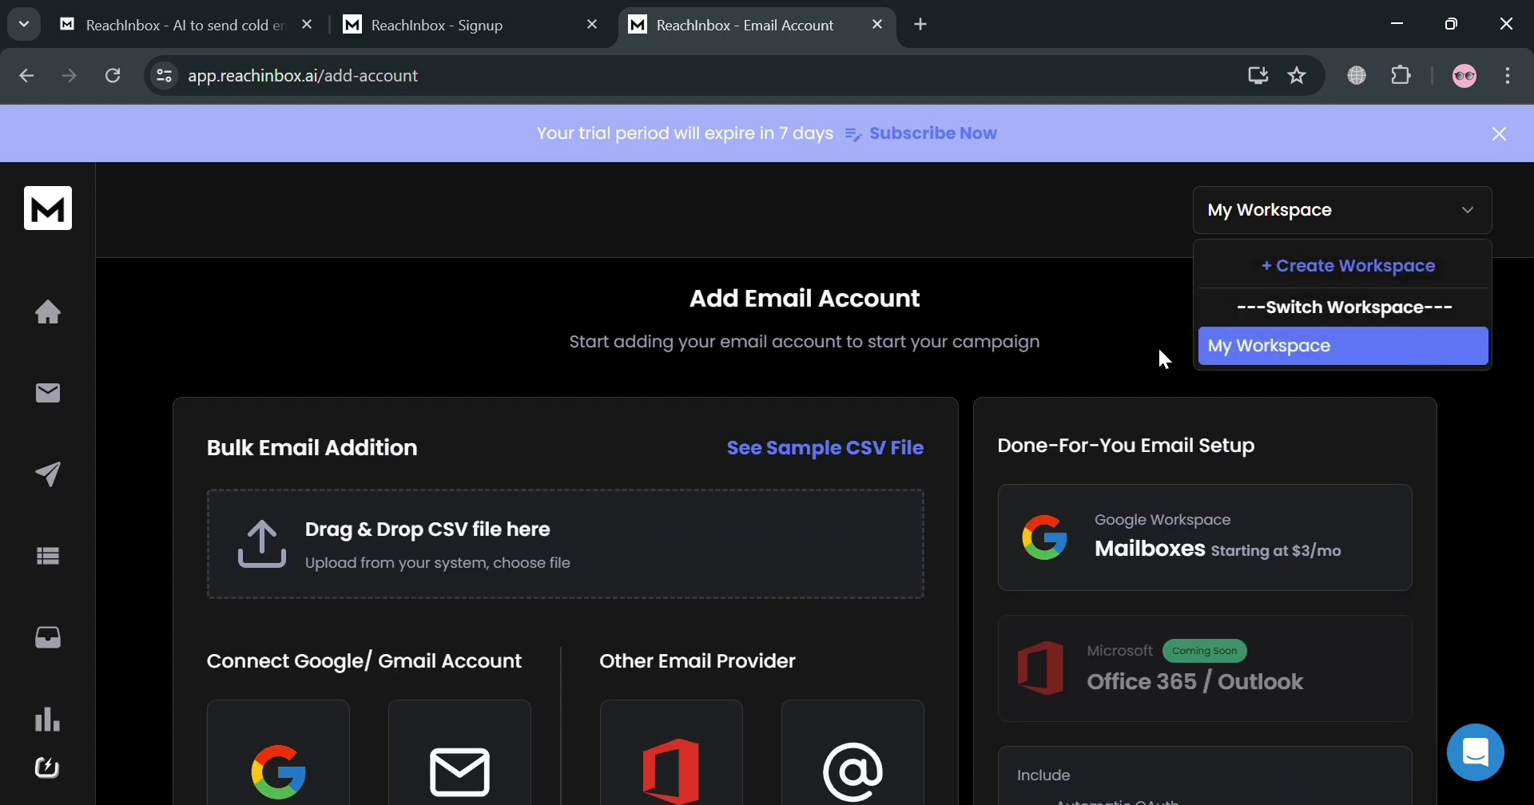
left_click(1154, 342)
left_click(1467, 211)
left_click(1353, 271)
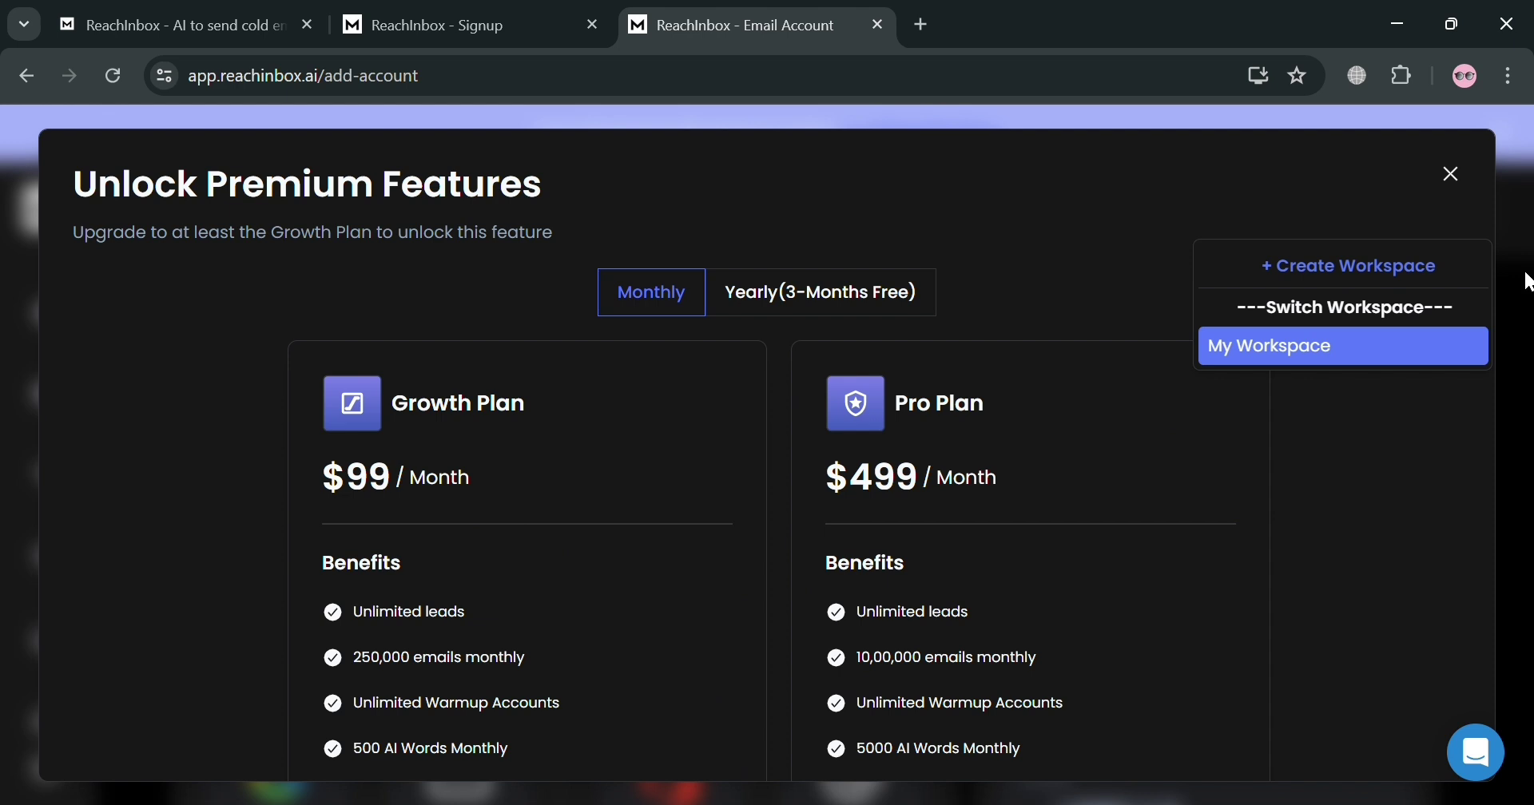
left_click(1462, 199)
left_click(1460, 197)
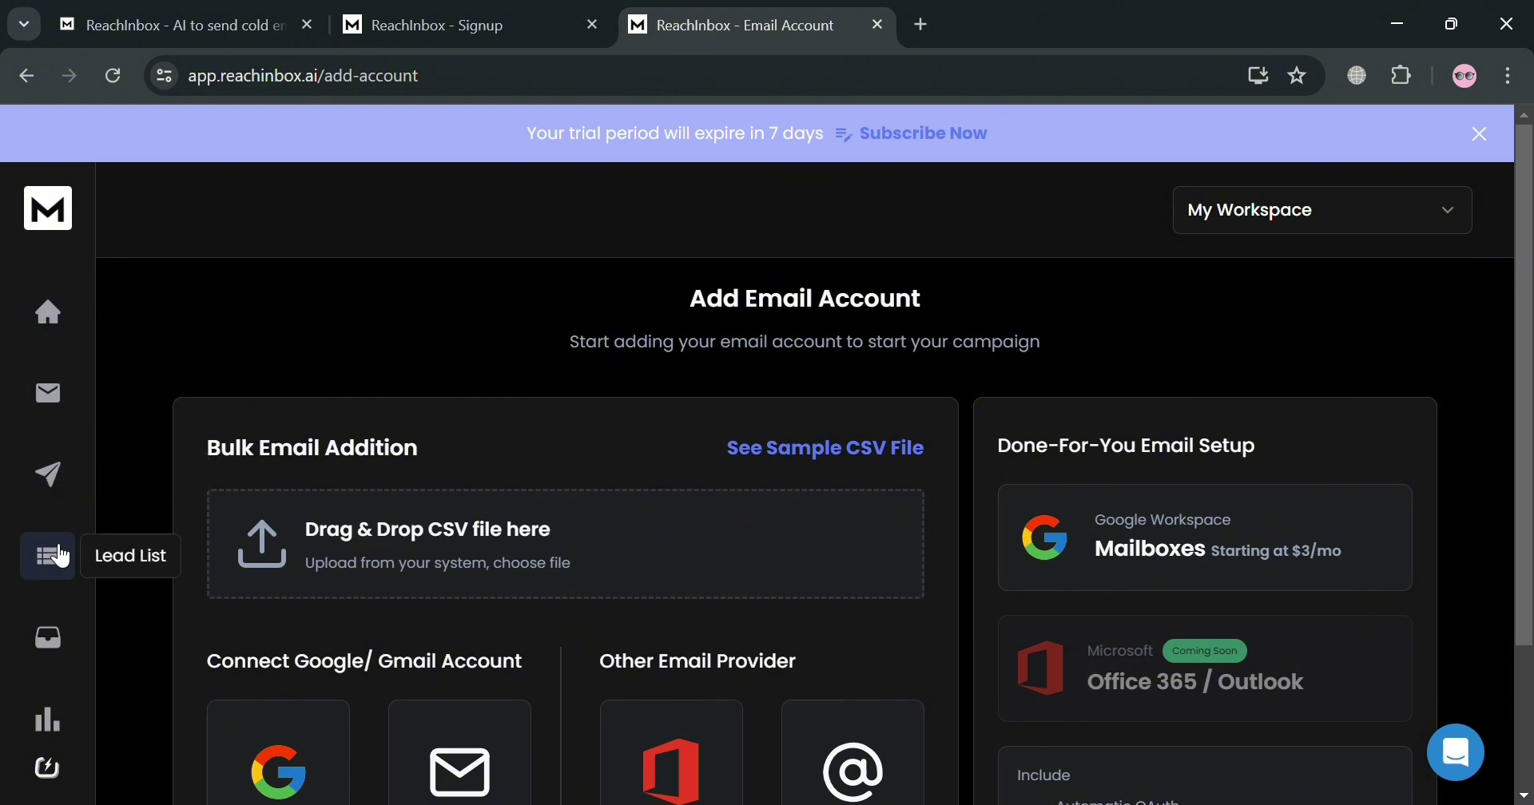
- Add a new campaign named 'Our Sale Promo' and continue to its Add Leads page
left_click(68, 482)
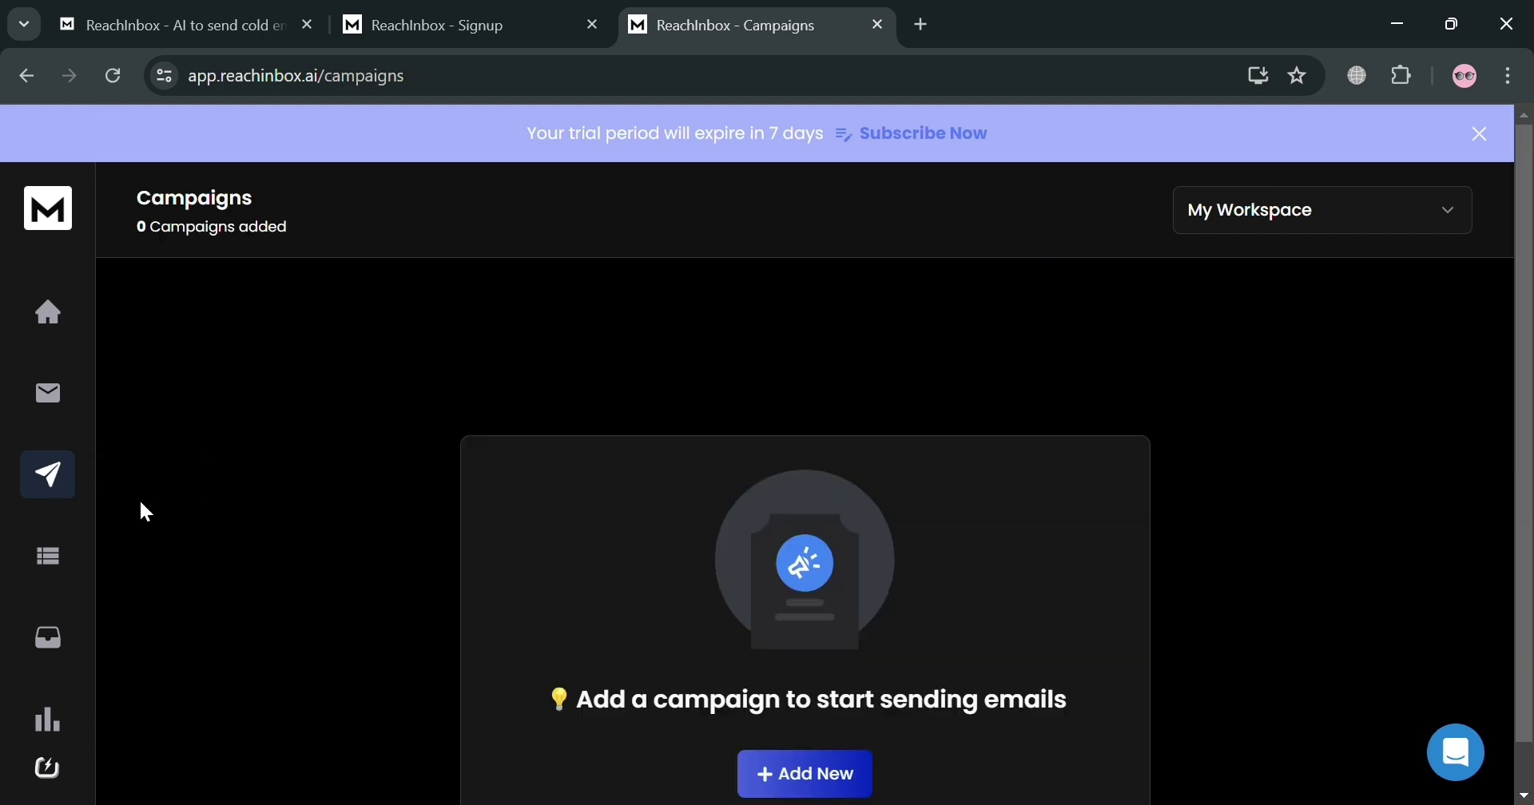
scroll(695, 551, "down", 1)
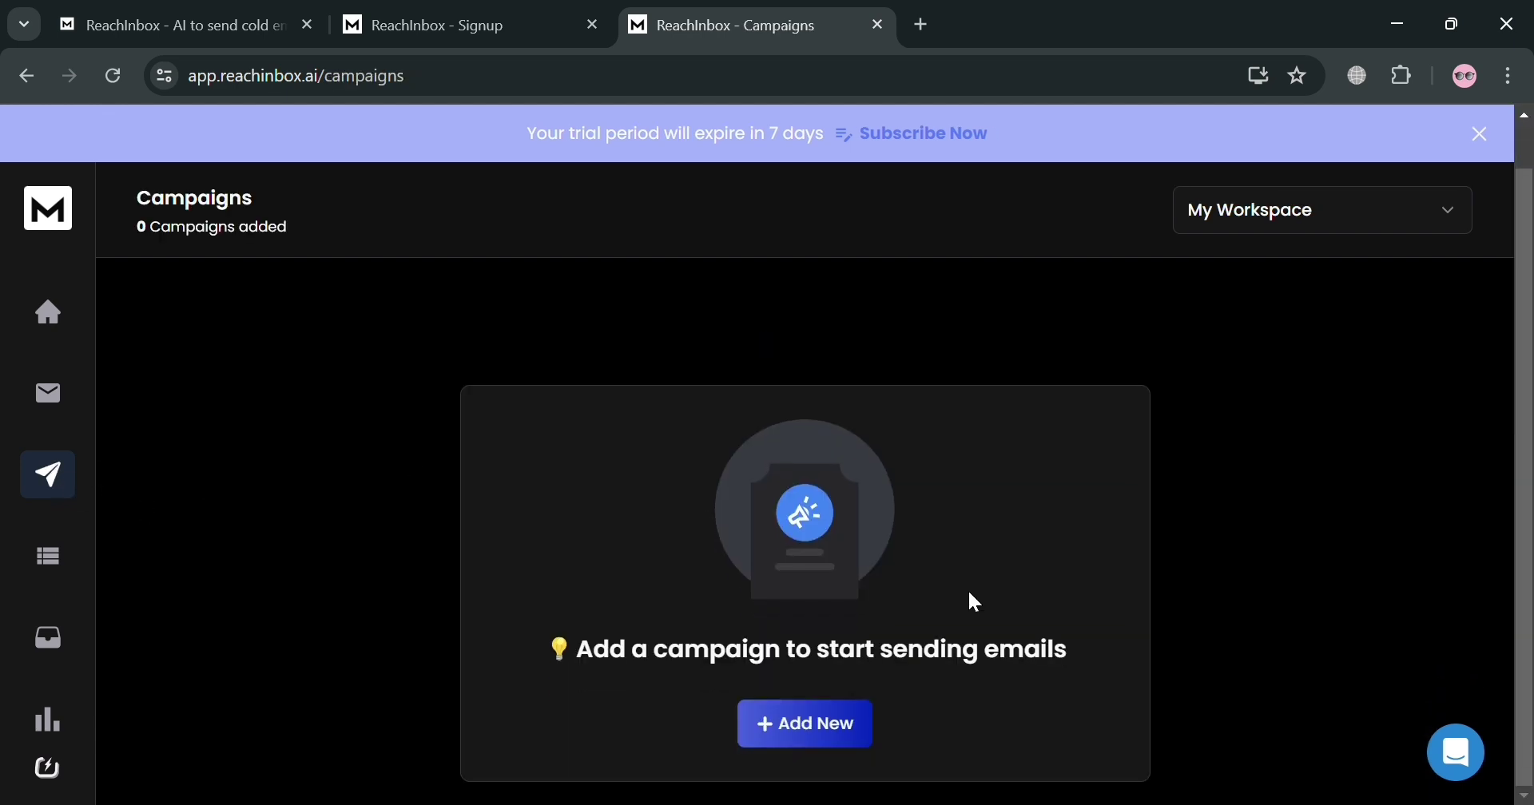
left_click(861, 725)
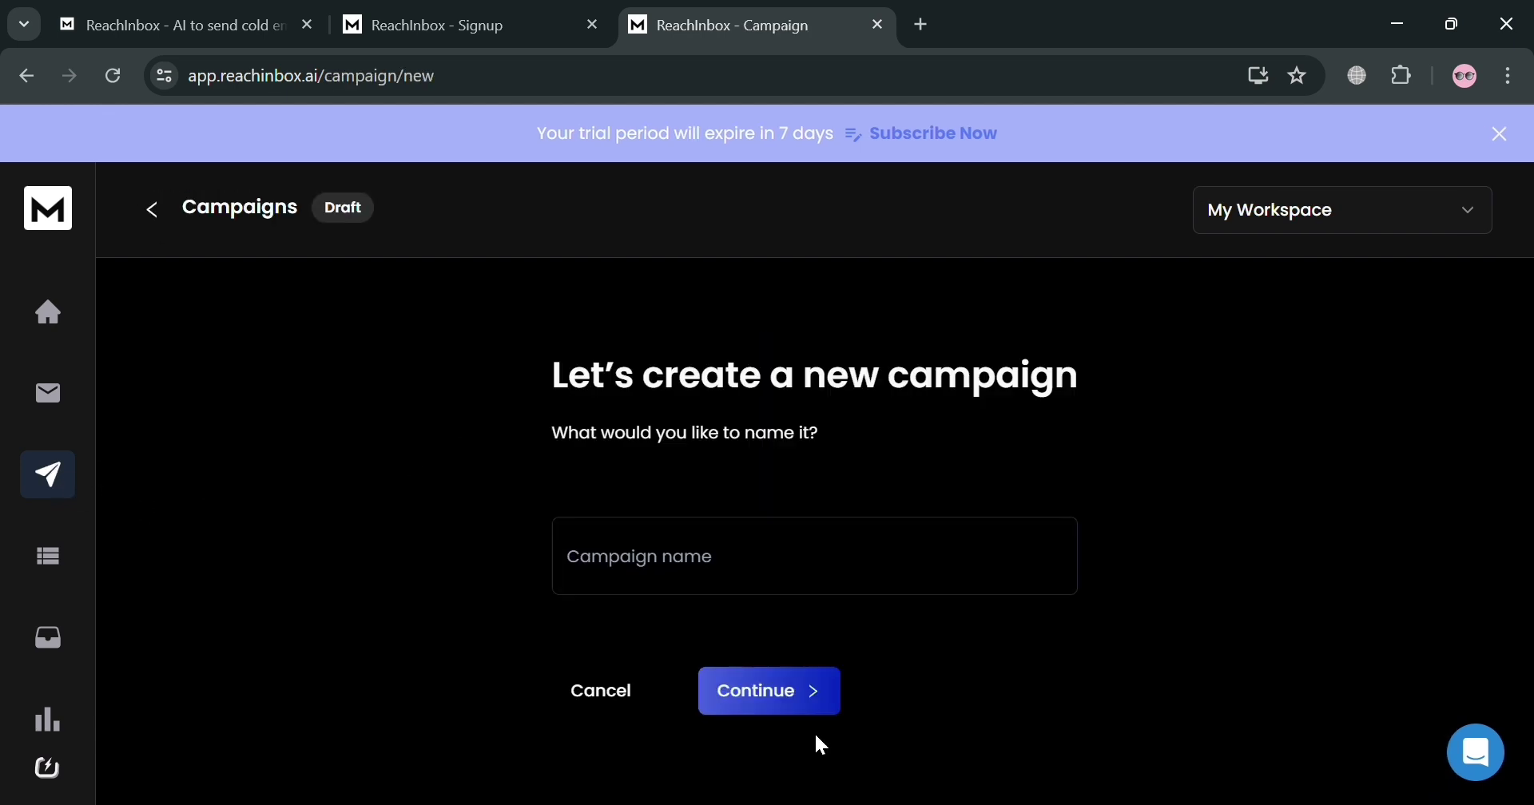
left_click(831, 567)
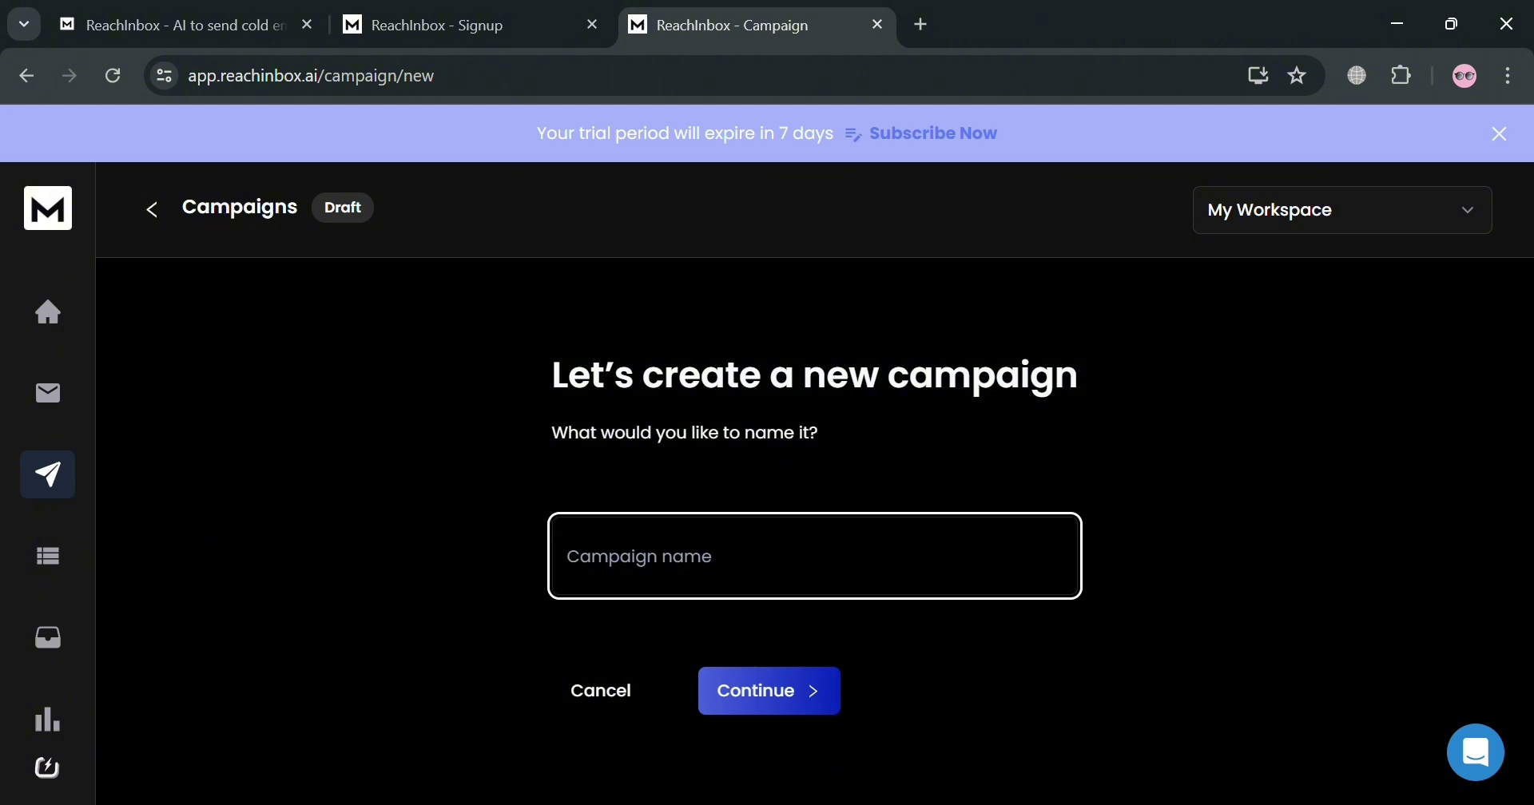
type("My")
key("BackSpace")
key("BackSpace")
key("BackSpace")
type("Our Sale ")
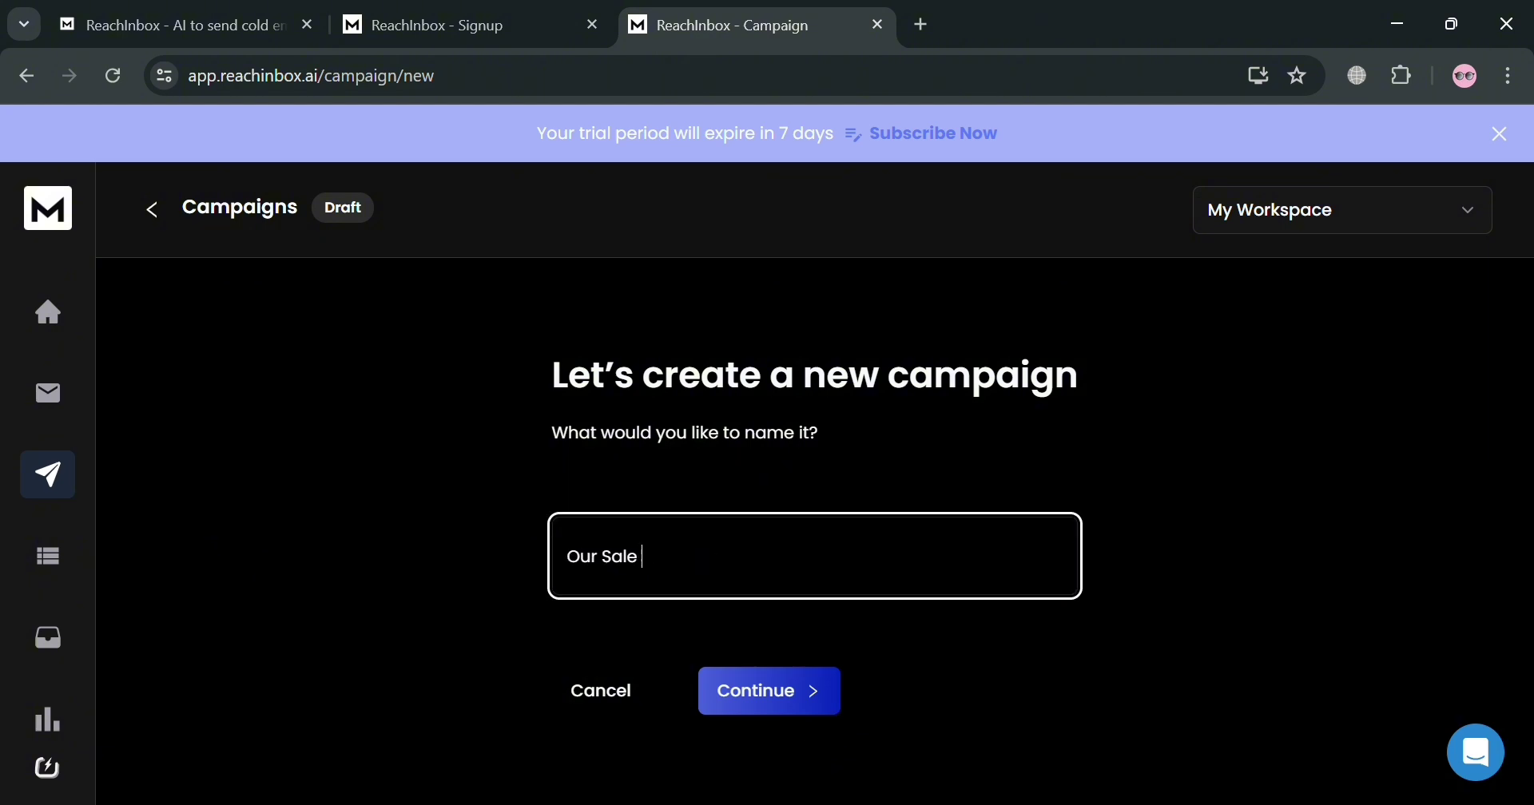
type("Promo")
left_click(770, 697)
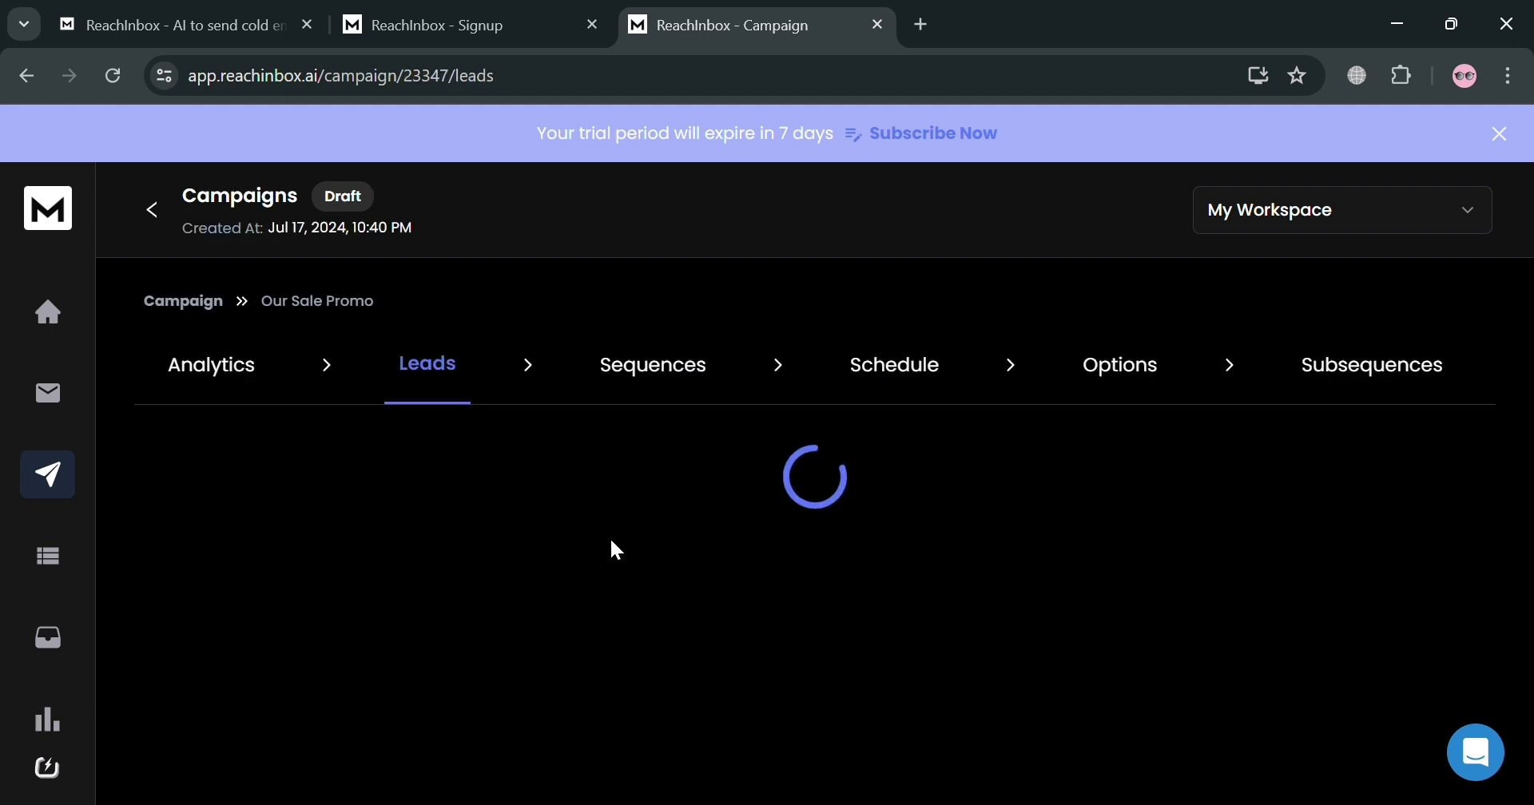
scroll(777, 615, "down", 4)
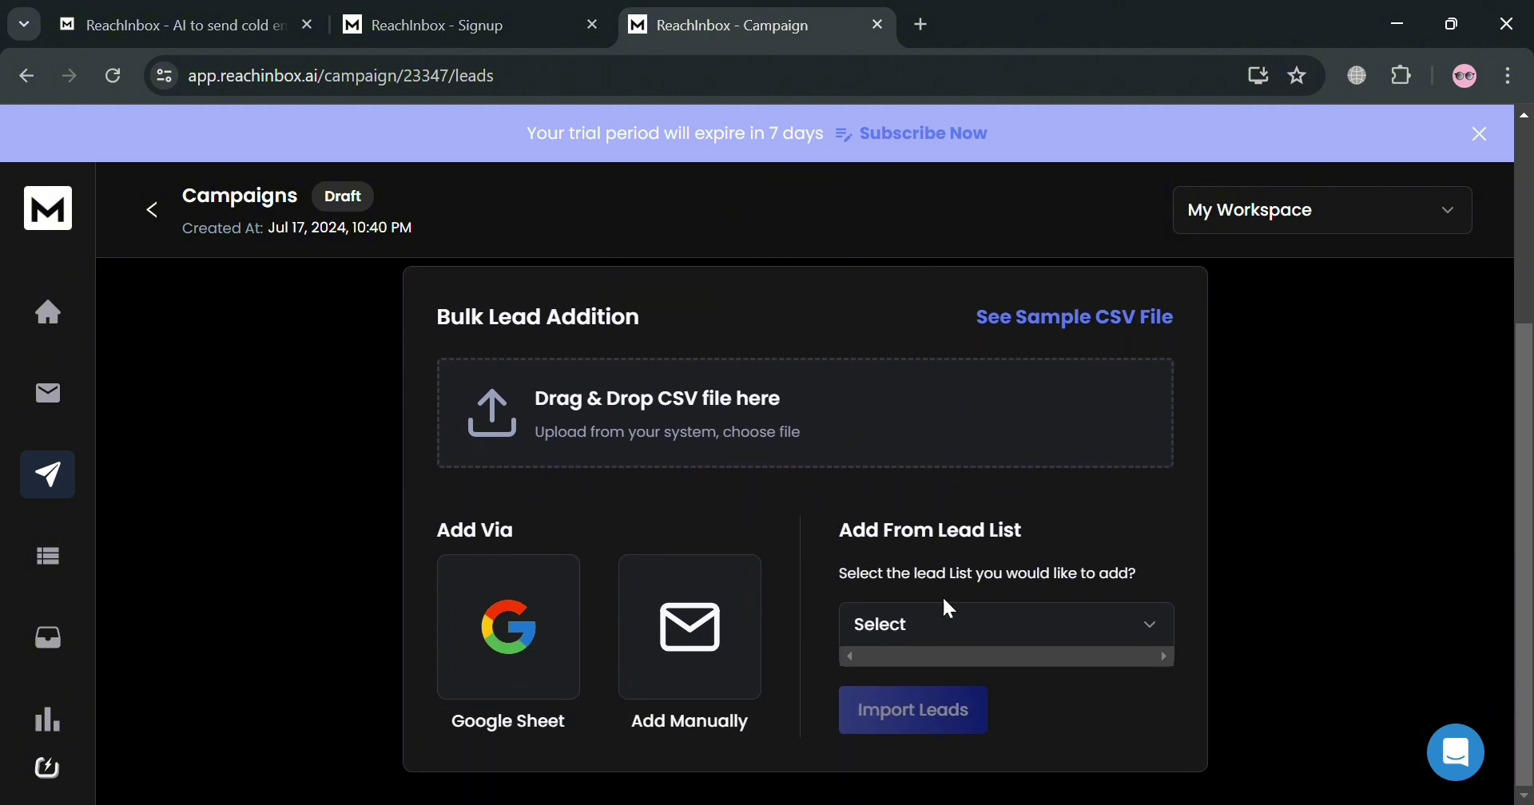
scroll(643, 663, "up", 3)
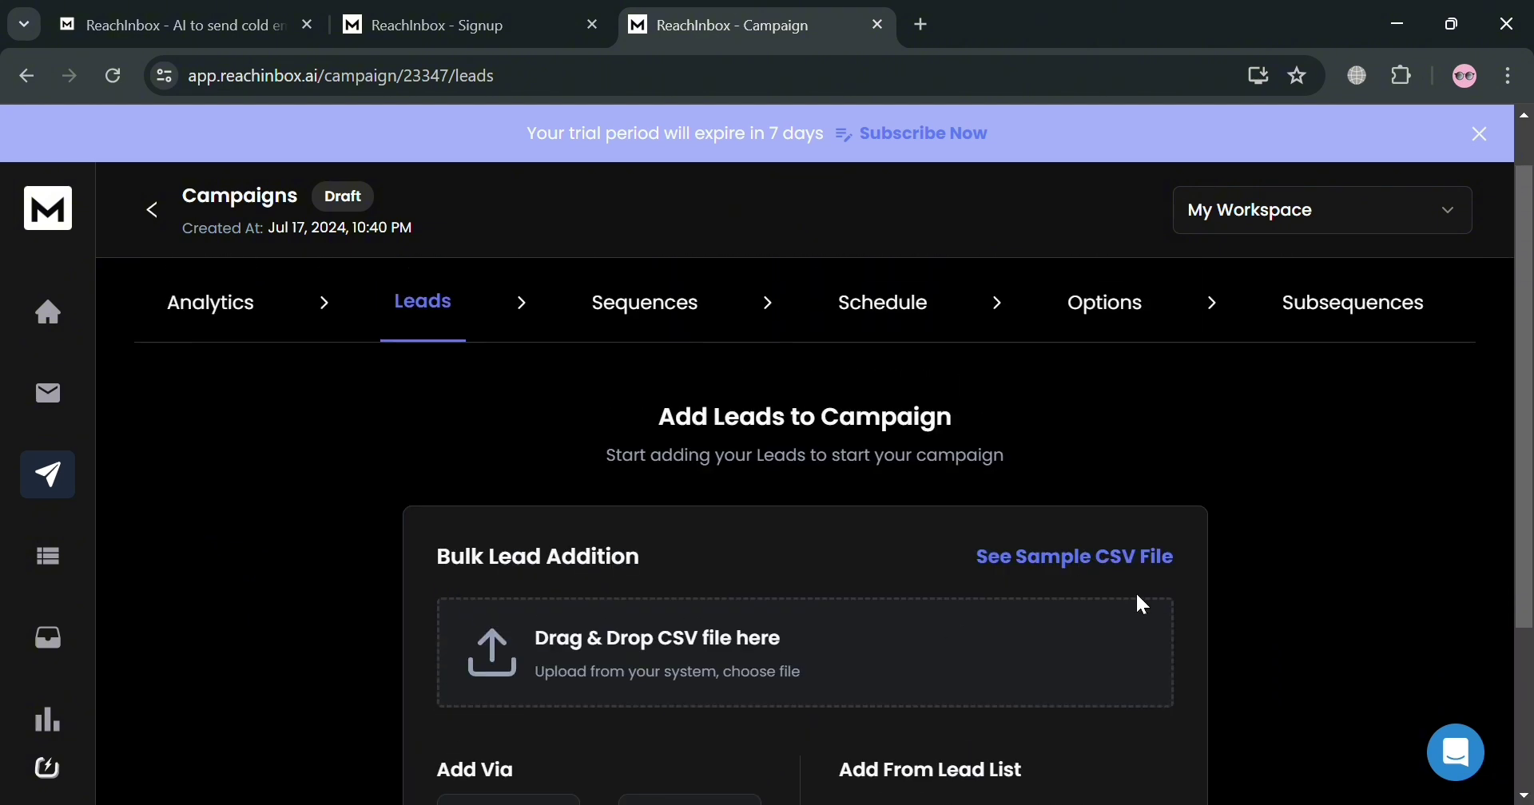
- Start a from-scratch sequence on the campaign's Sequences tab
left_click(661, 315)
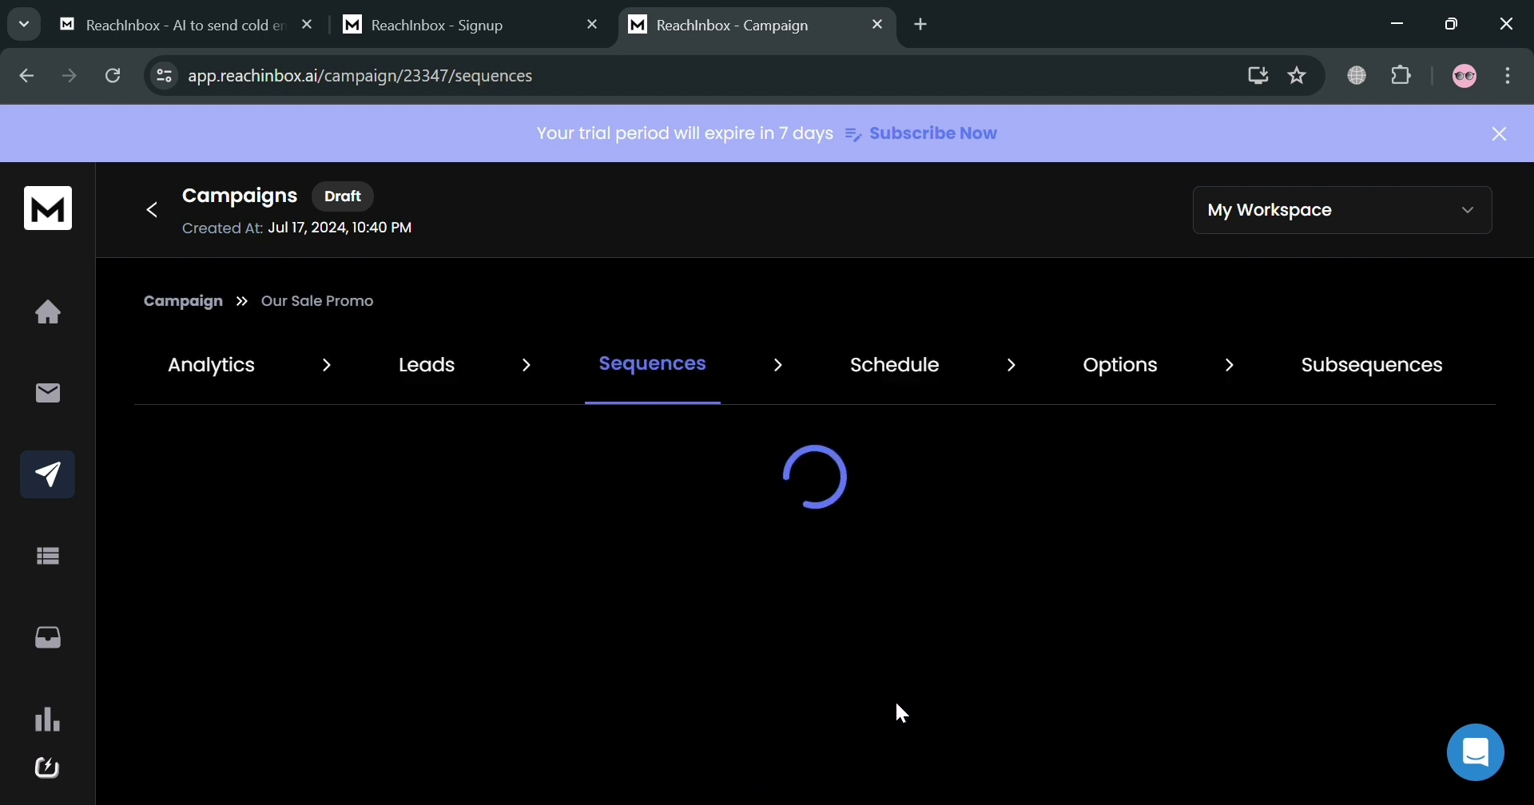
scroll(735, 551, "down", 1)
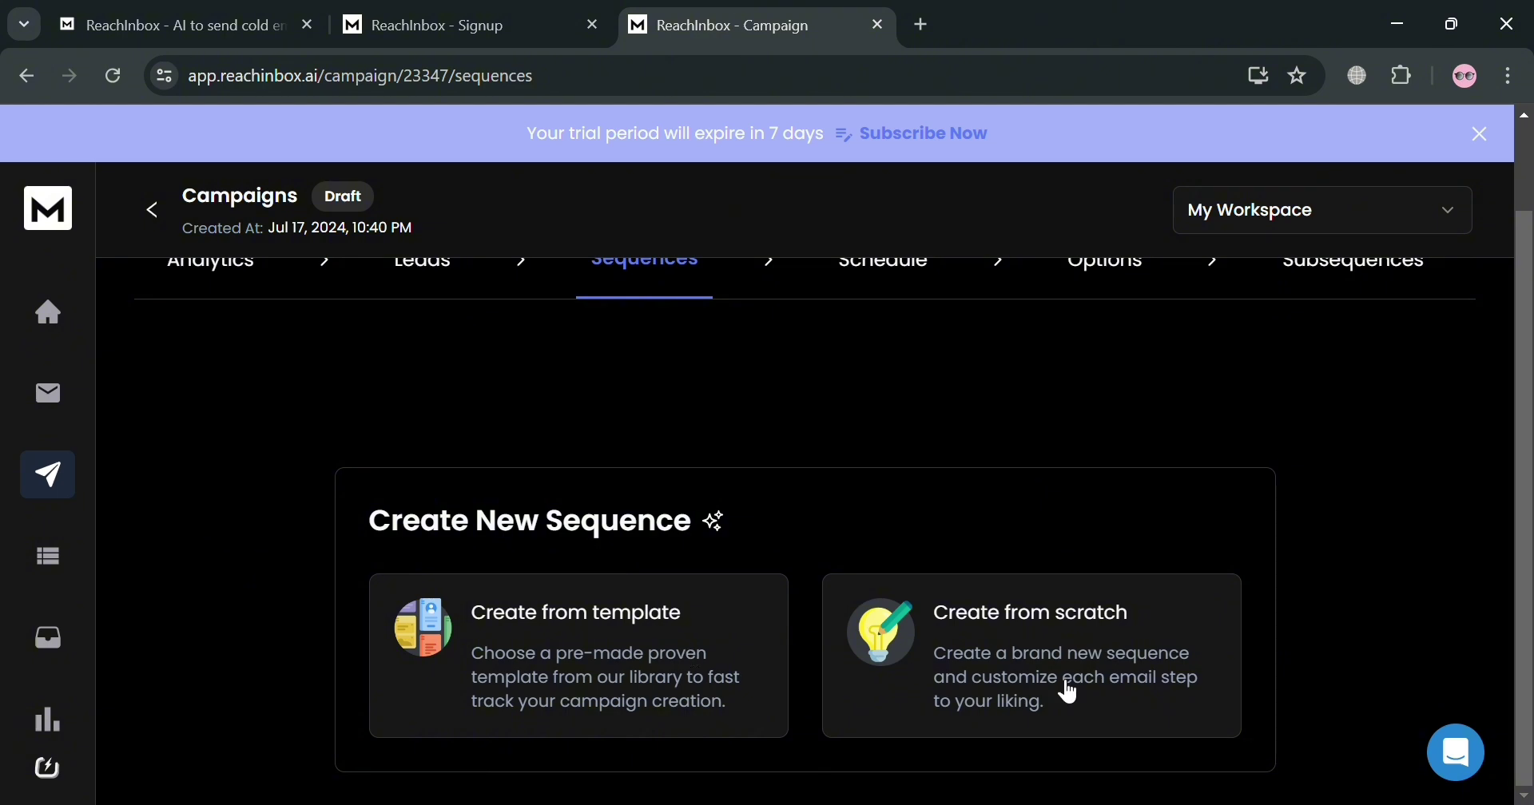
left_click(1160, 646)
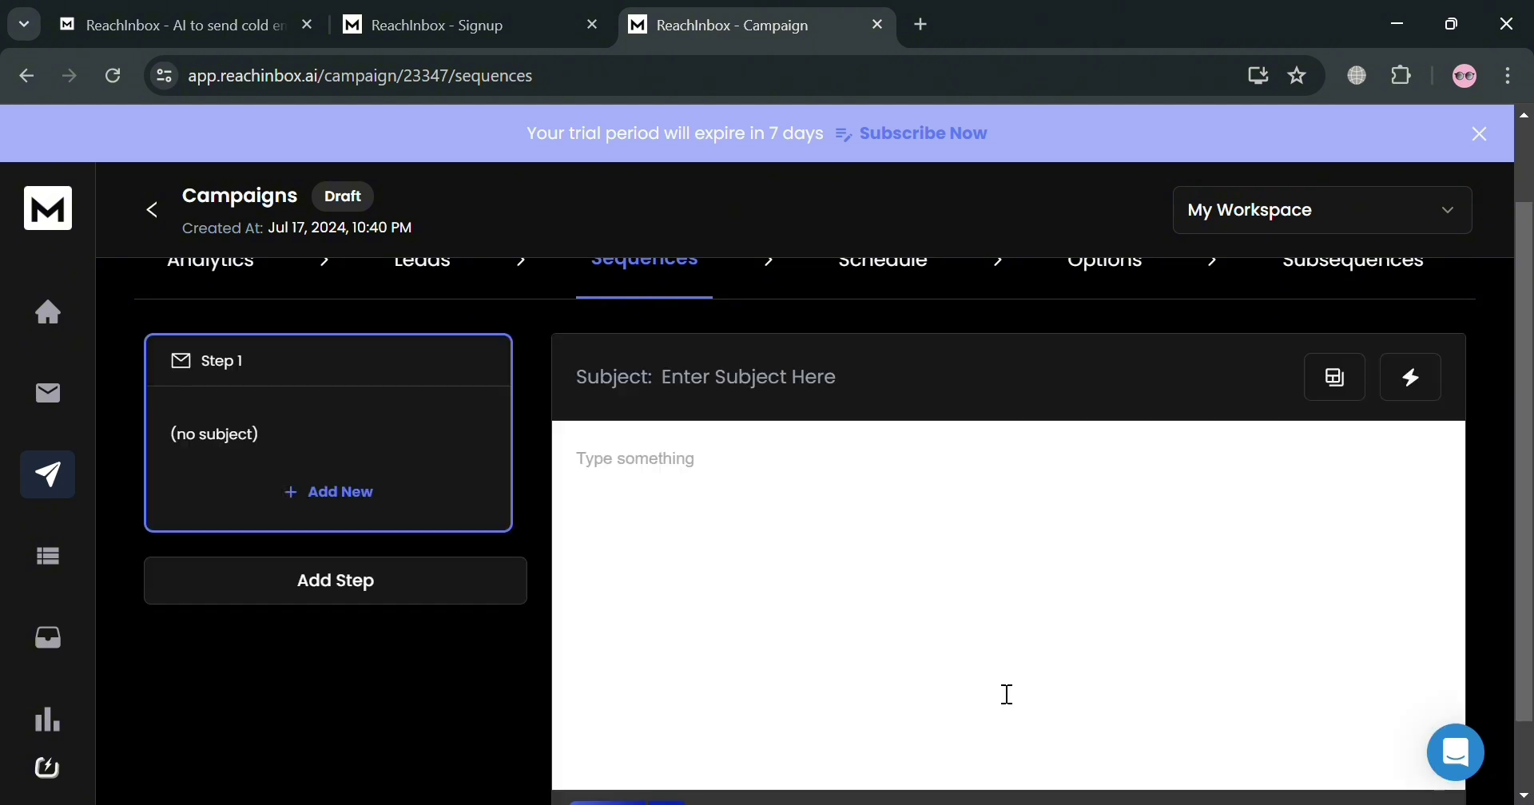
scroll(1007, 694, "up", 2)
- Enter 'Limited Edition Sale Promo' as the Step 1 subject
key("ctrl+plus")
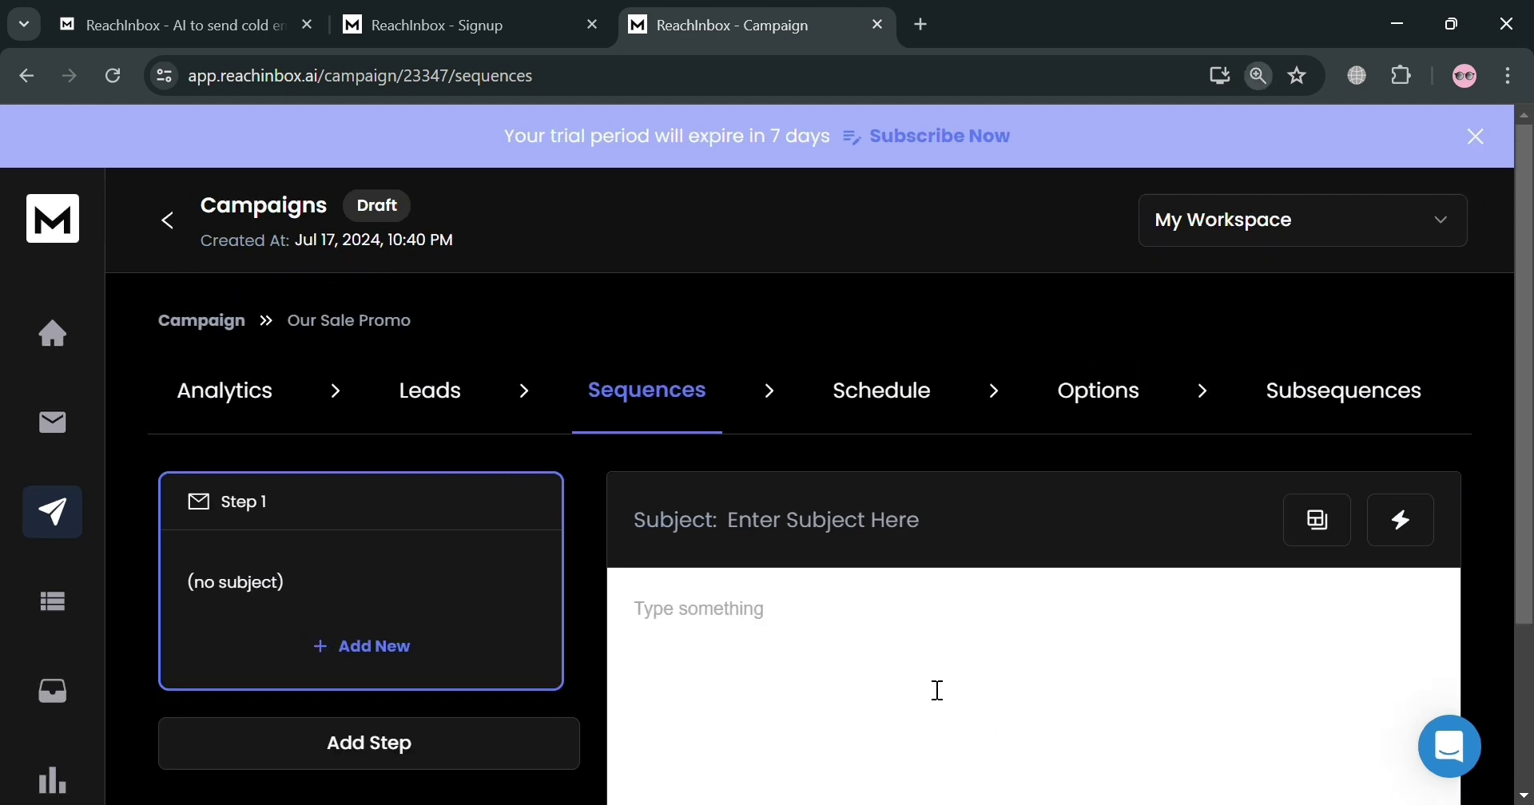
key("ctrl+minus")
key("ctrl+minus")
key("ctrl+minus")
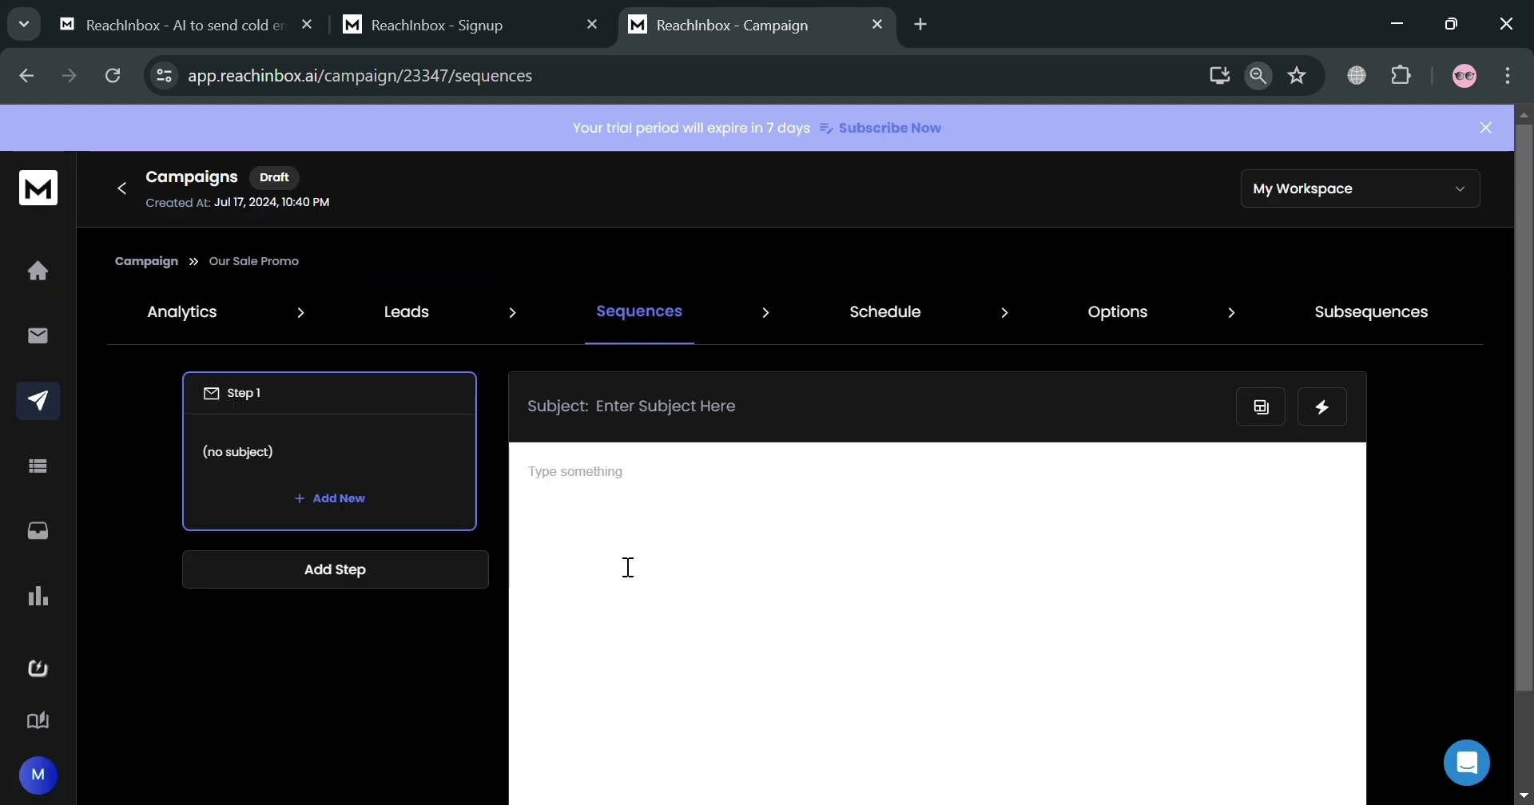
key("ctrl+plus")
key("ctrl+plus")
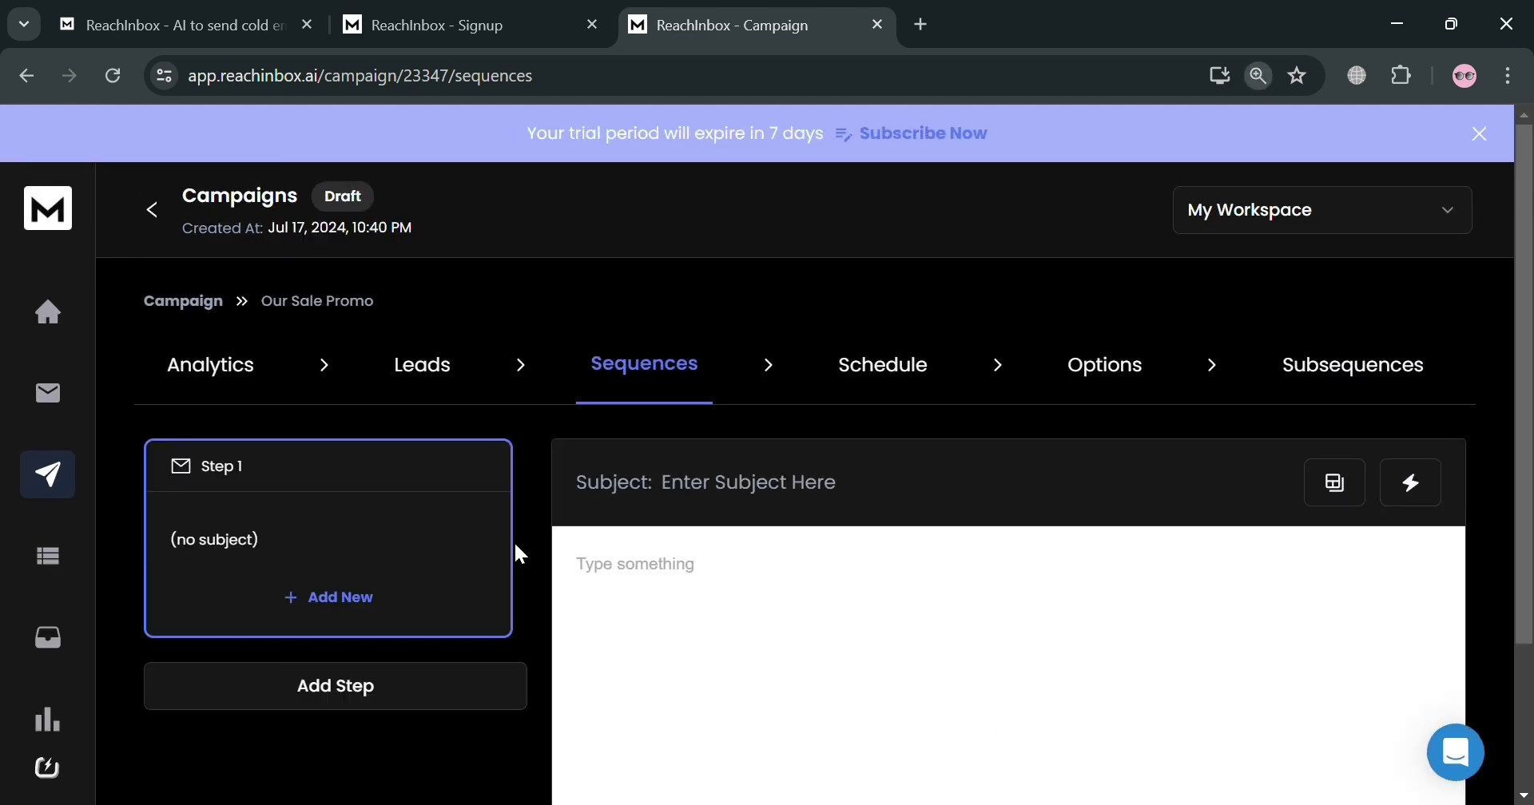
scroll(873, 582, "down", 3)
scroll(572, 512, "up", 3)
left_click(792, 494)
type("Limited Edition Sale")
type("Promo")
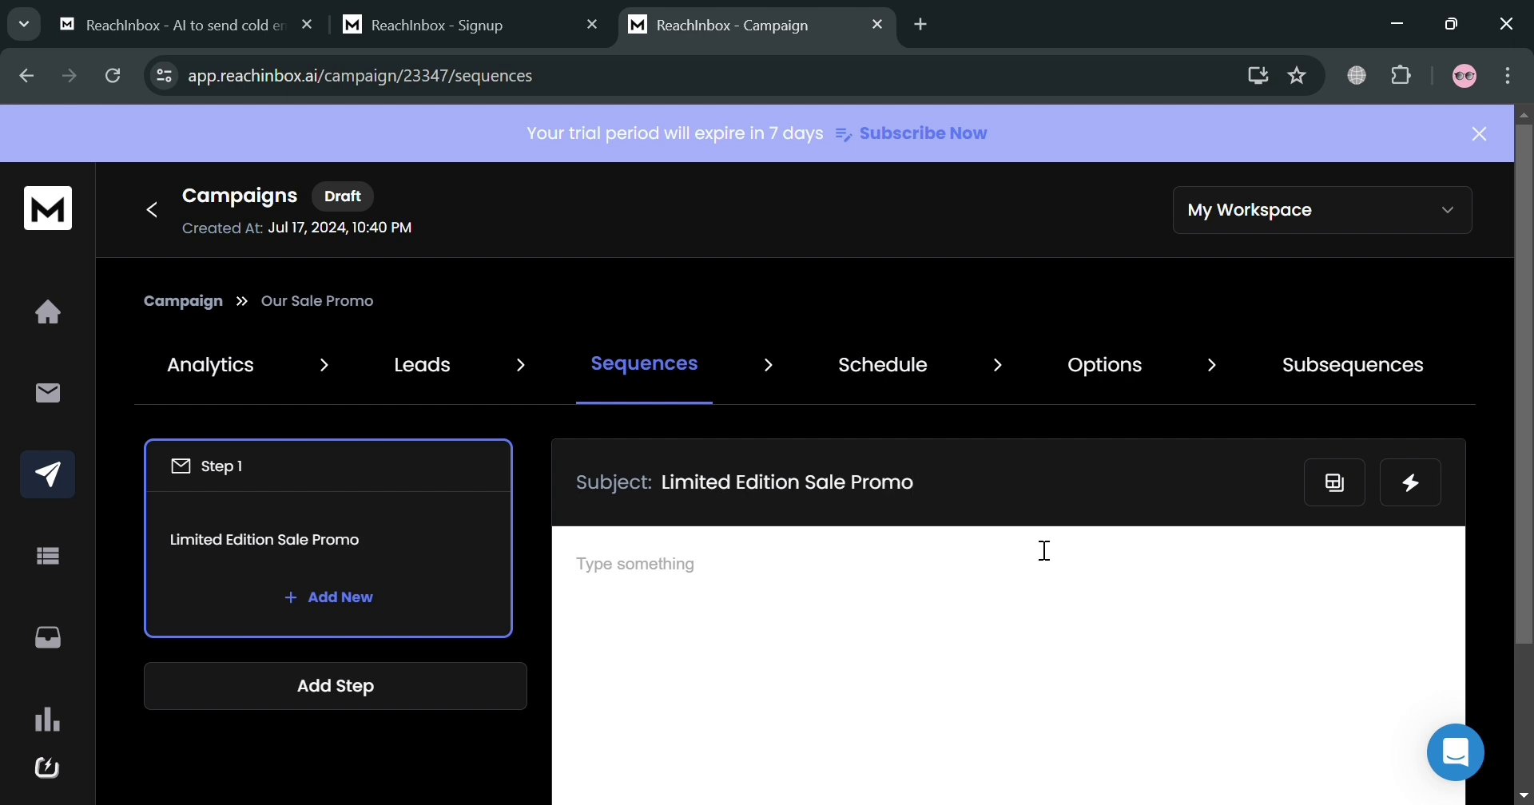
scroll(602, 502, "down", 2)
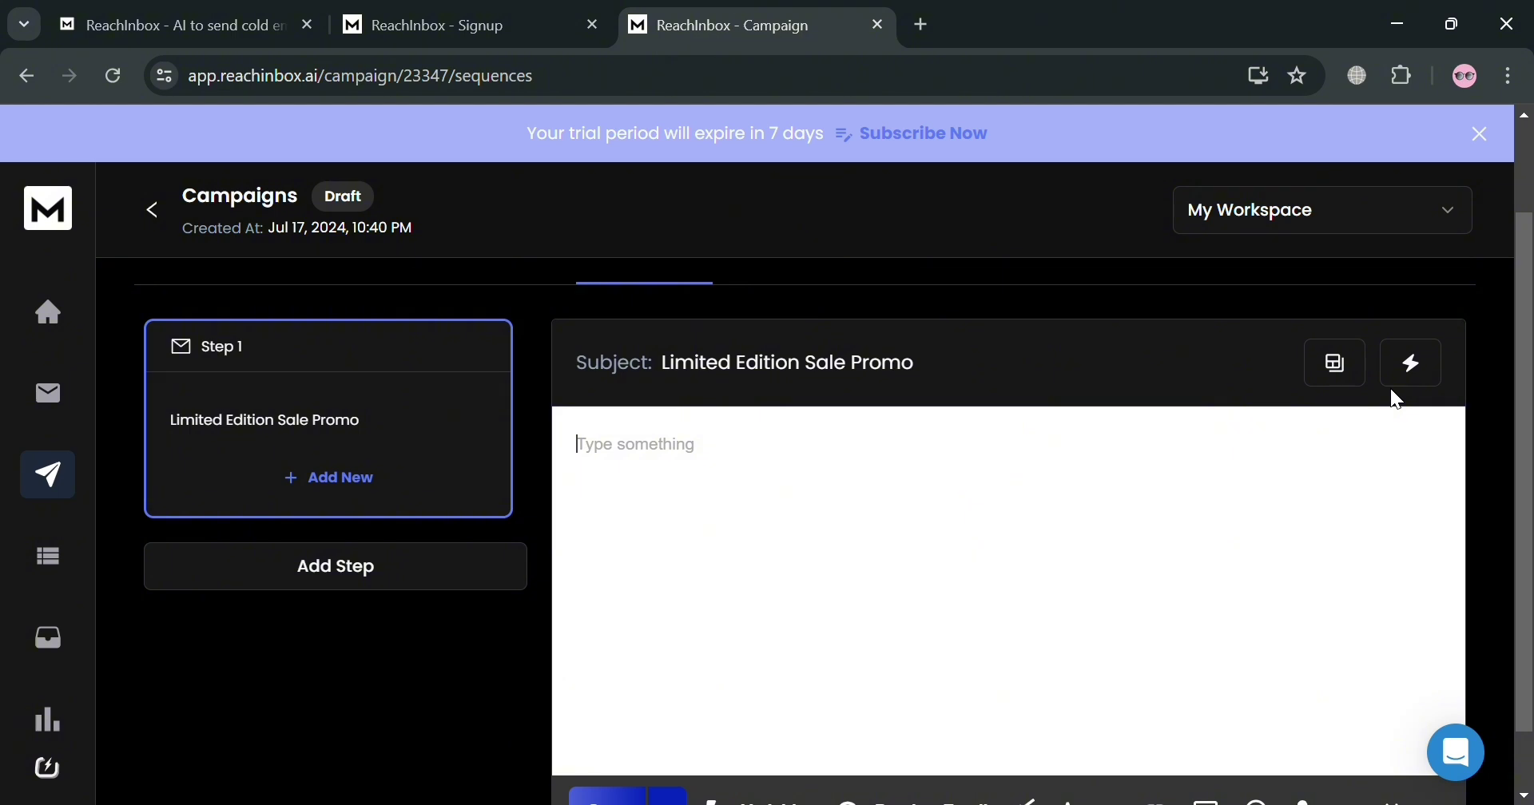
- Browse the Value Propositions and Lead Generation templates and personalization variables without applying any
left_click(1333, 366)
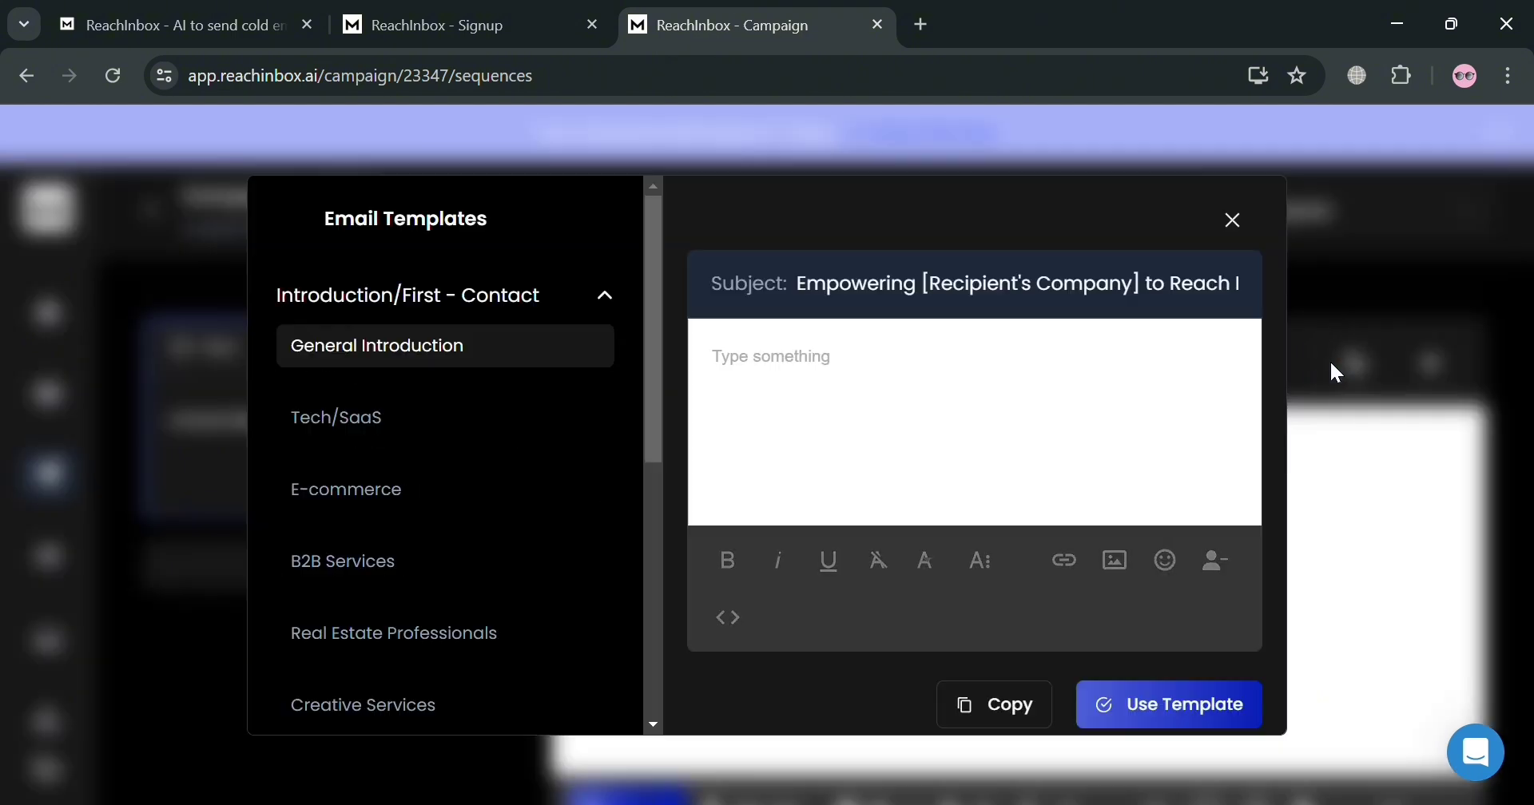
scroll(428, 455, "down", 2)
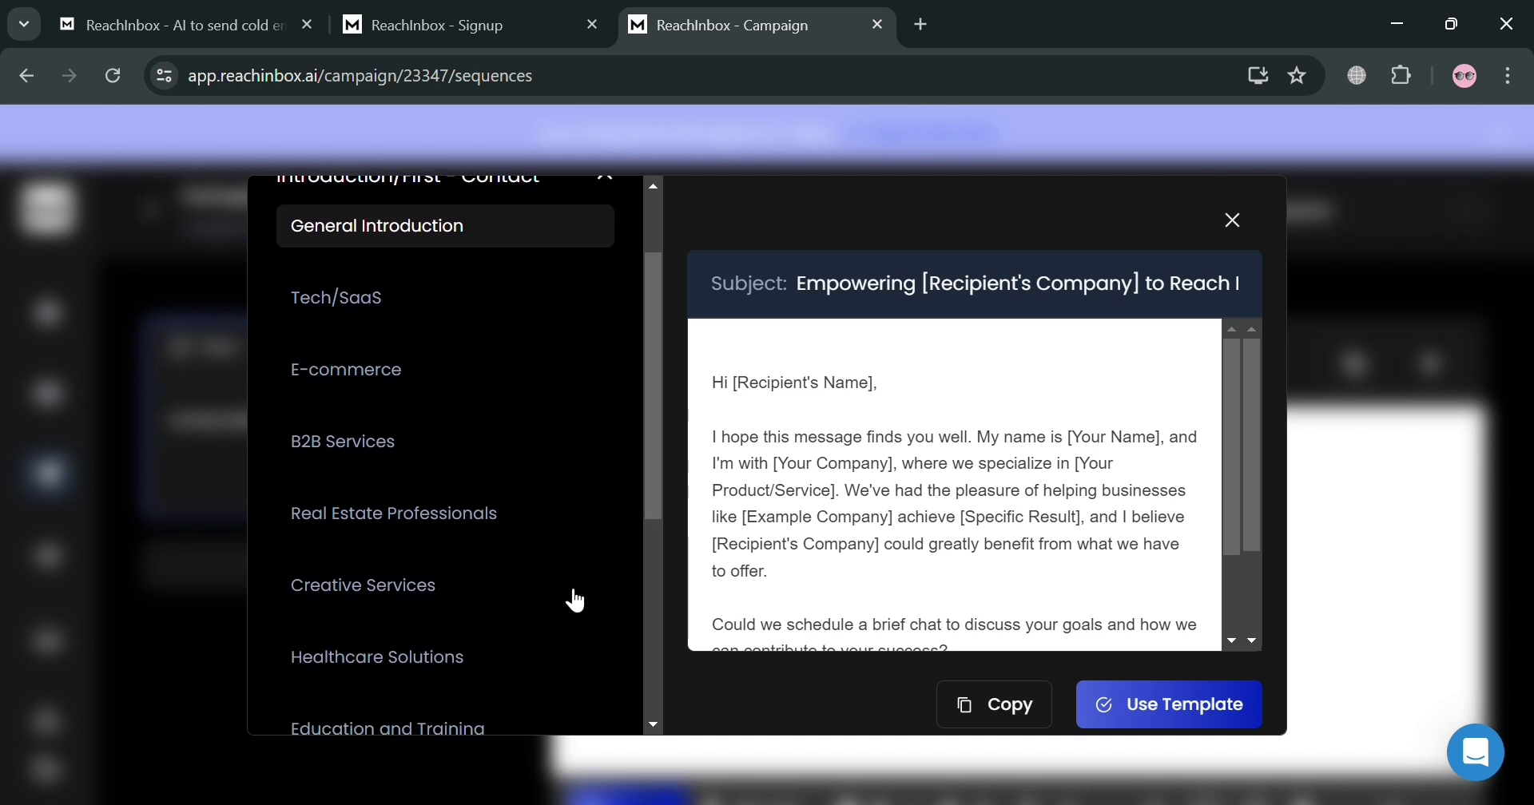
scroll(448, 391, "down", 3)
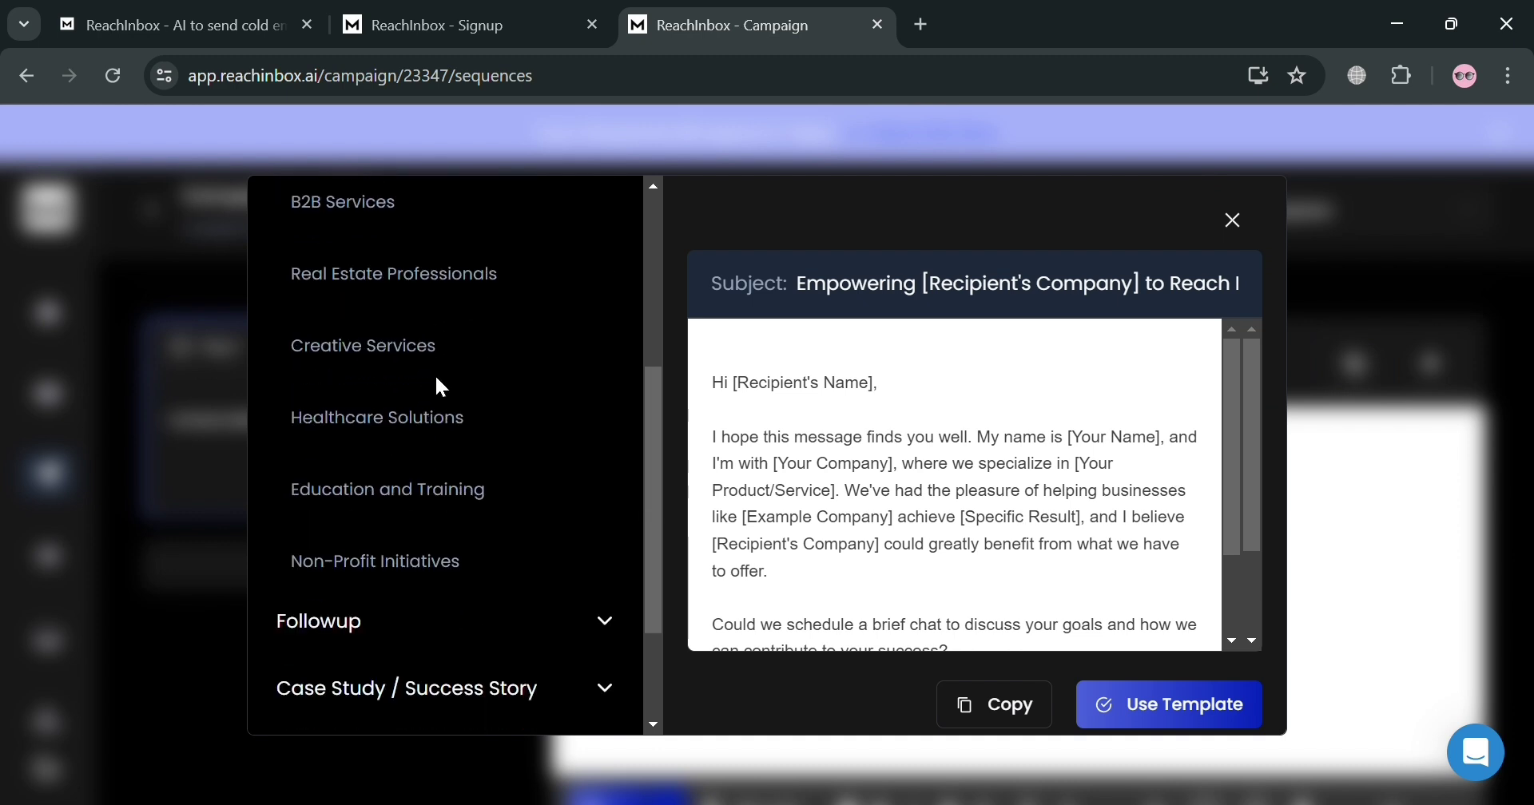
scroll(443, 391, "down", 2)
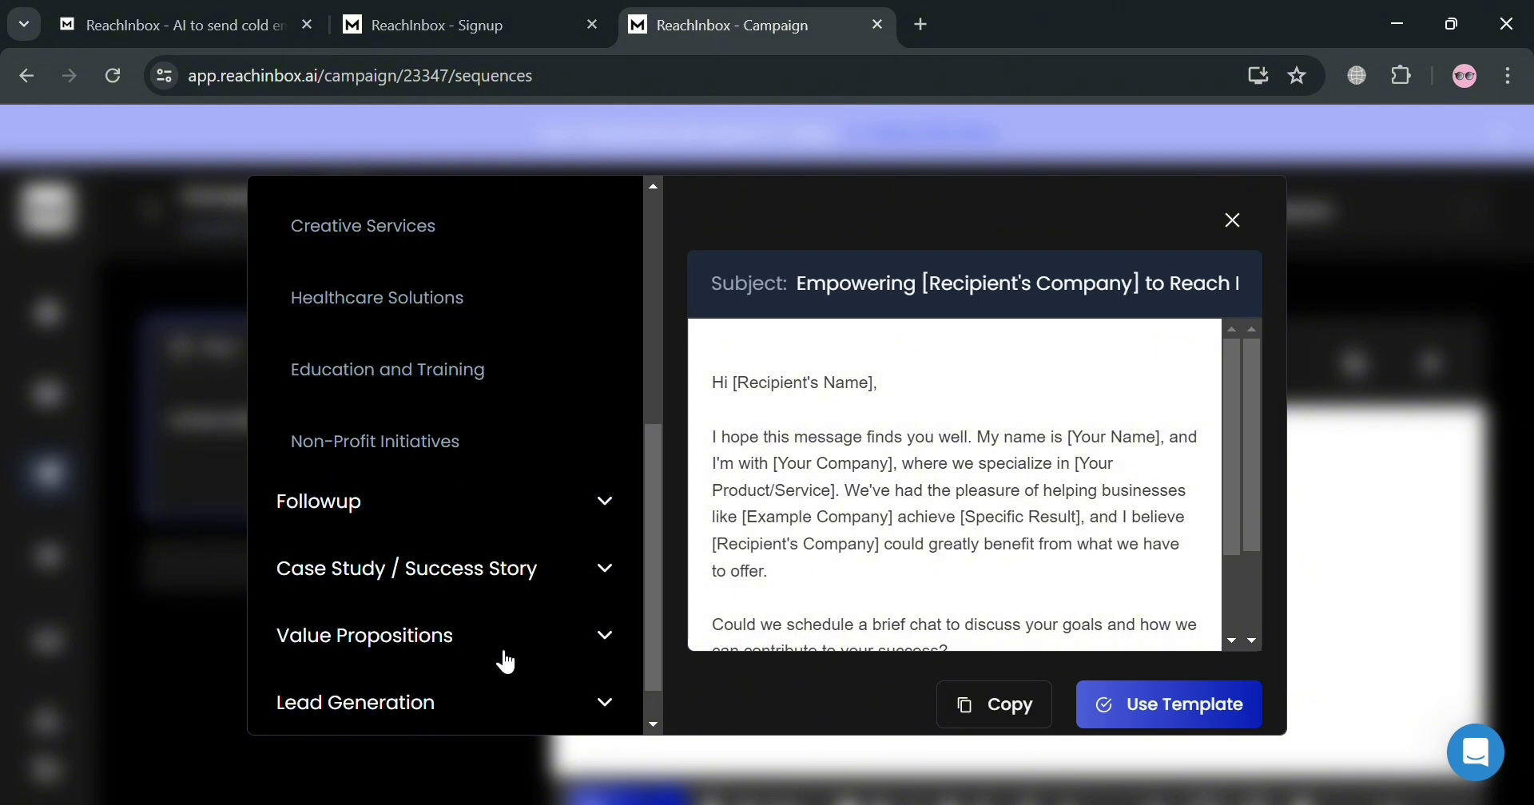
left_click(578, 633)
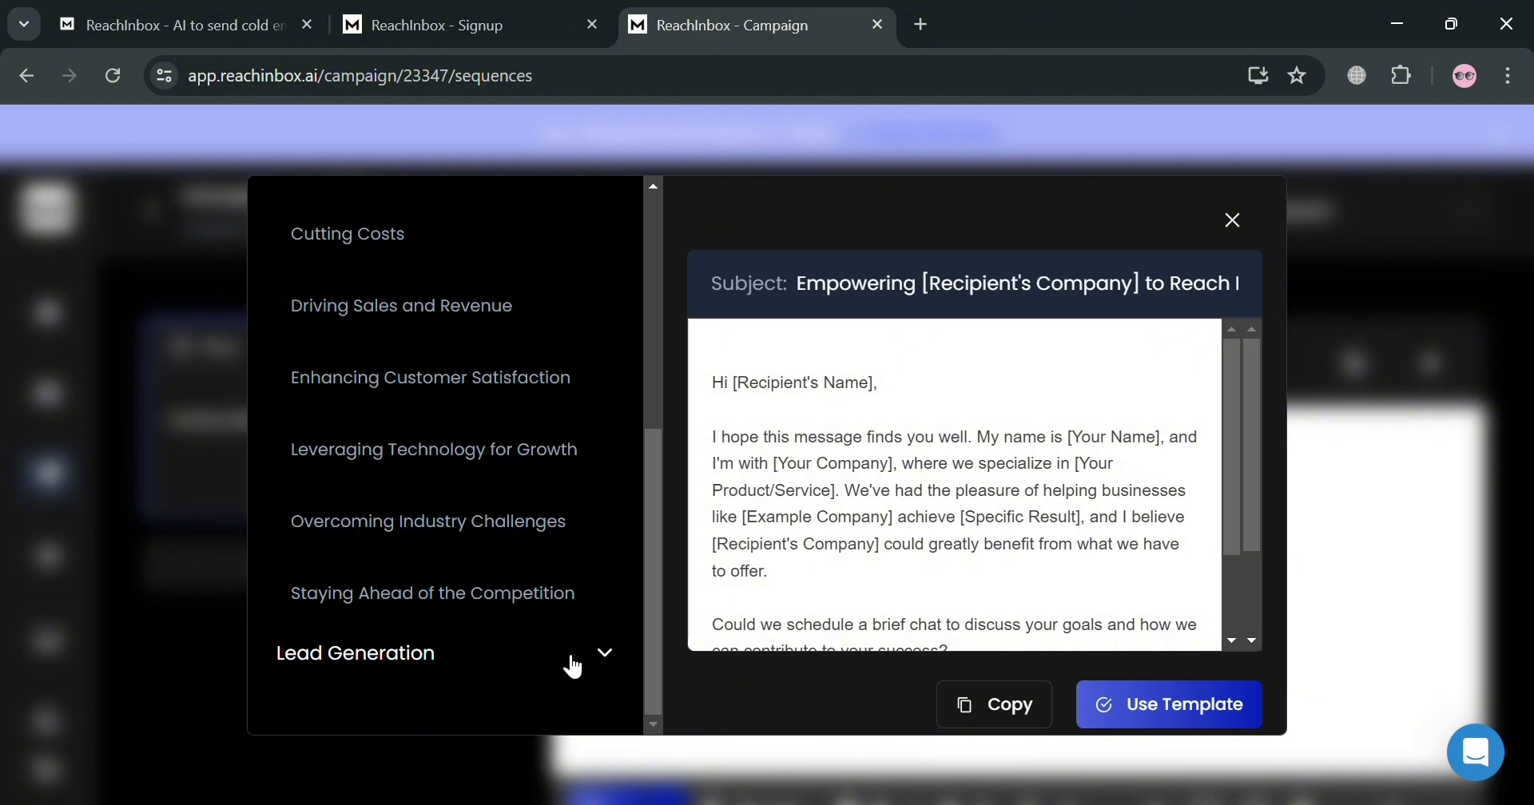
left_click(571, 655)
scroll(496, 607, "down", 8)
scroll(399, 351, "up", 3)
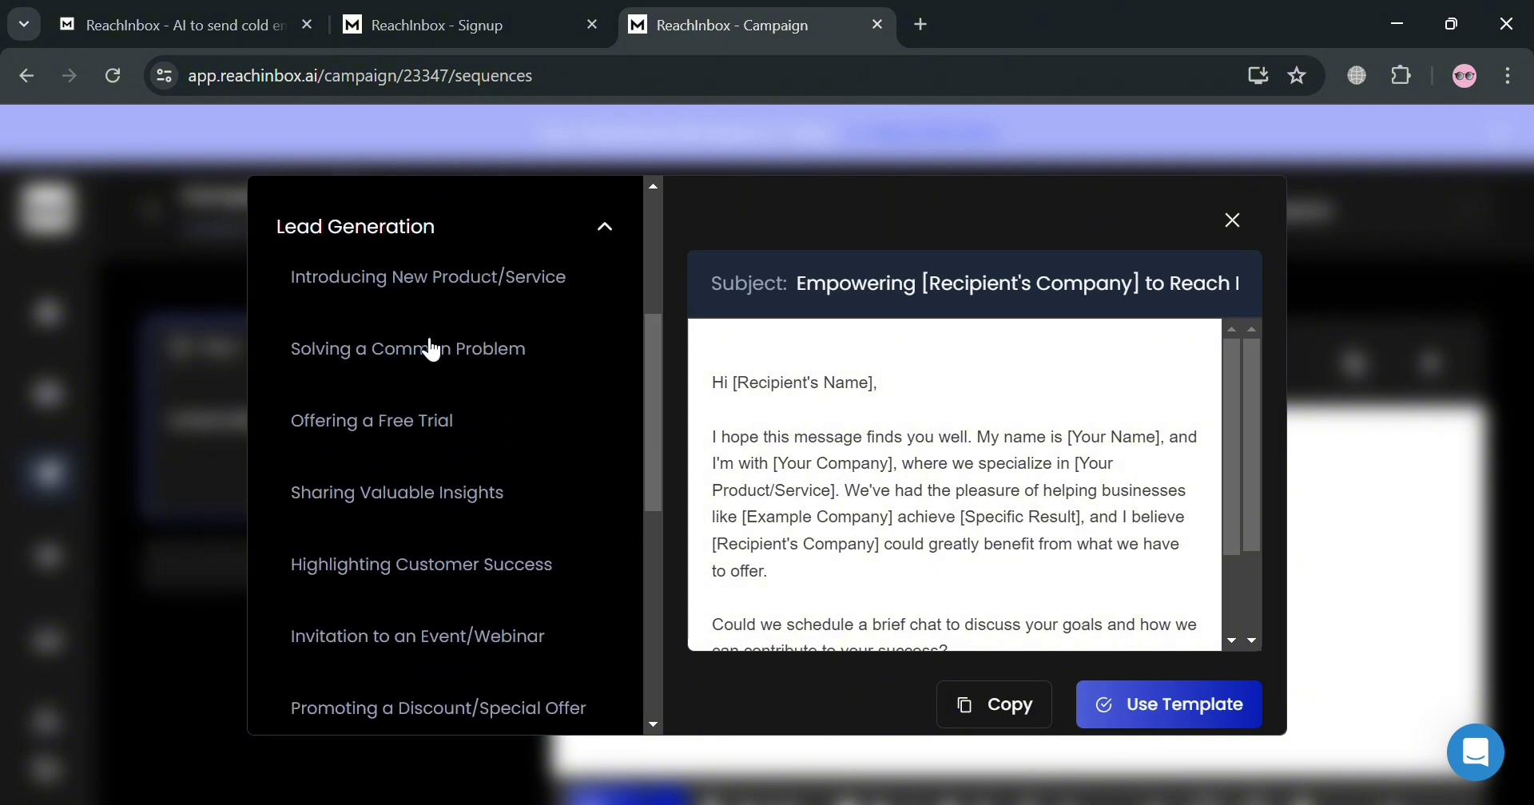
left_click(459, 439)
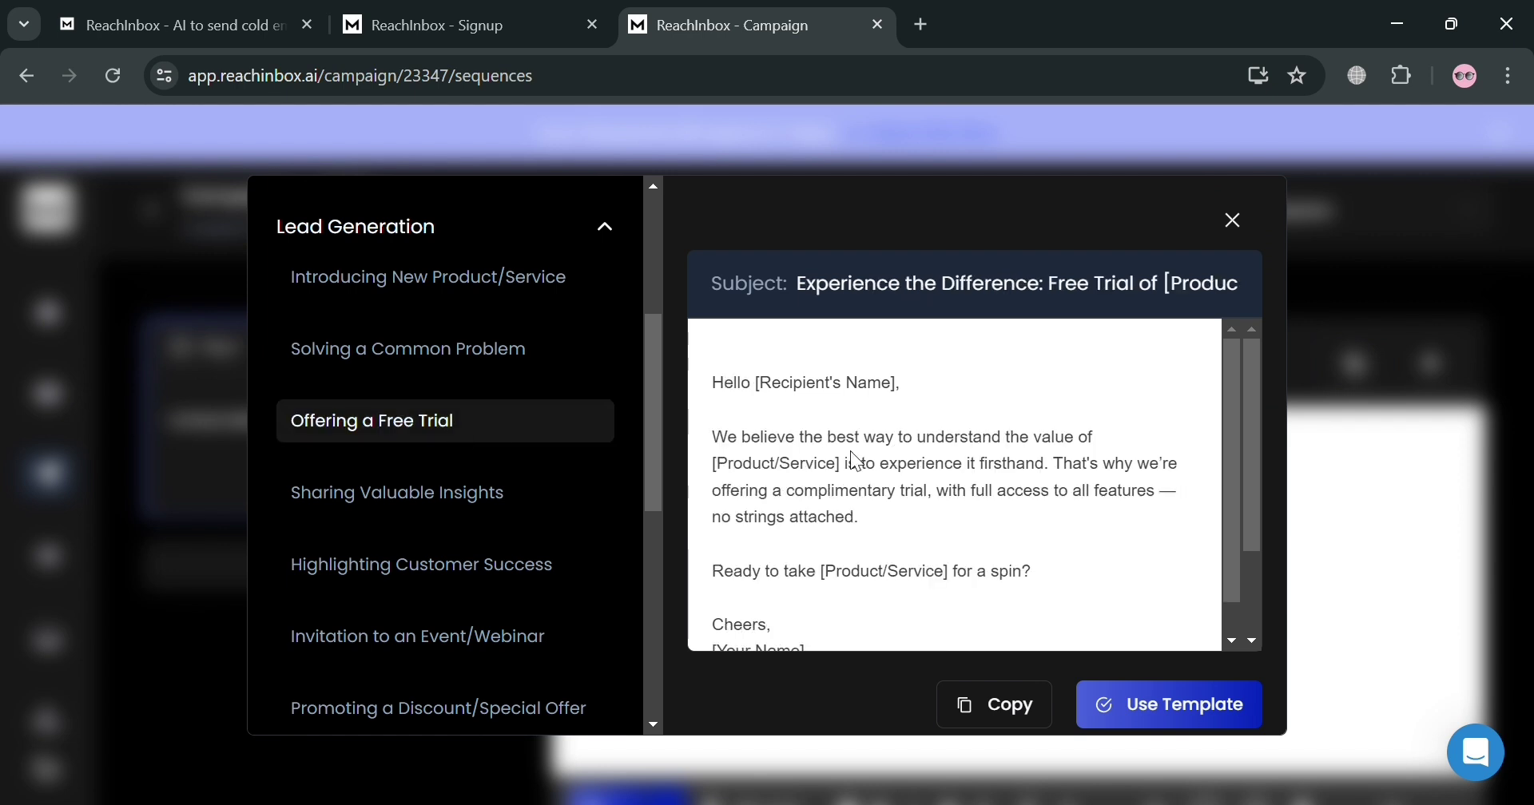
scroll(990, 511, "down", 1)
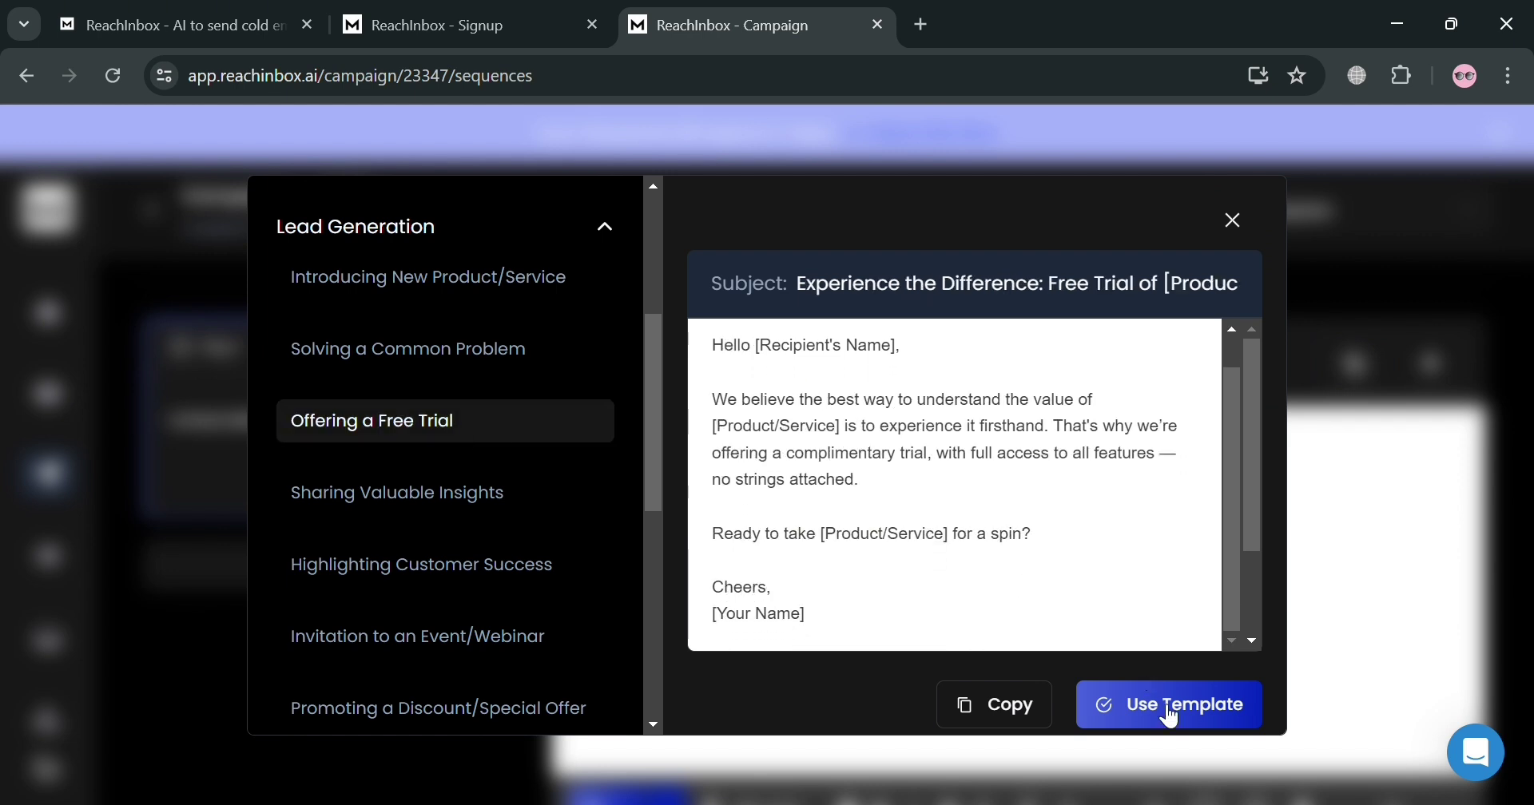
left_click(1234, 221)
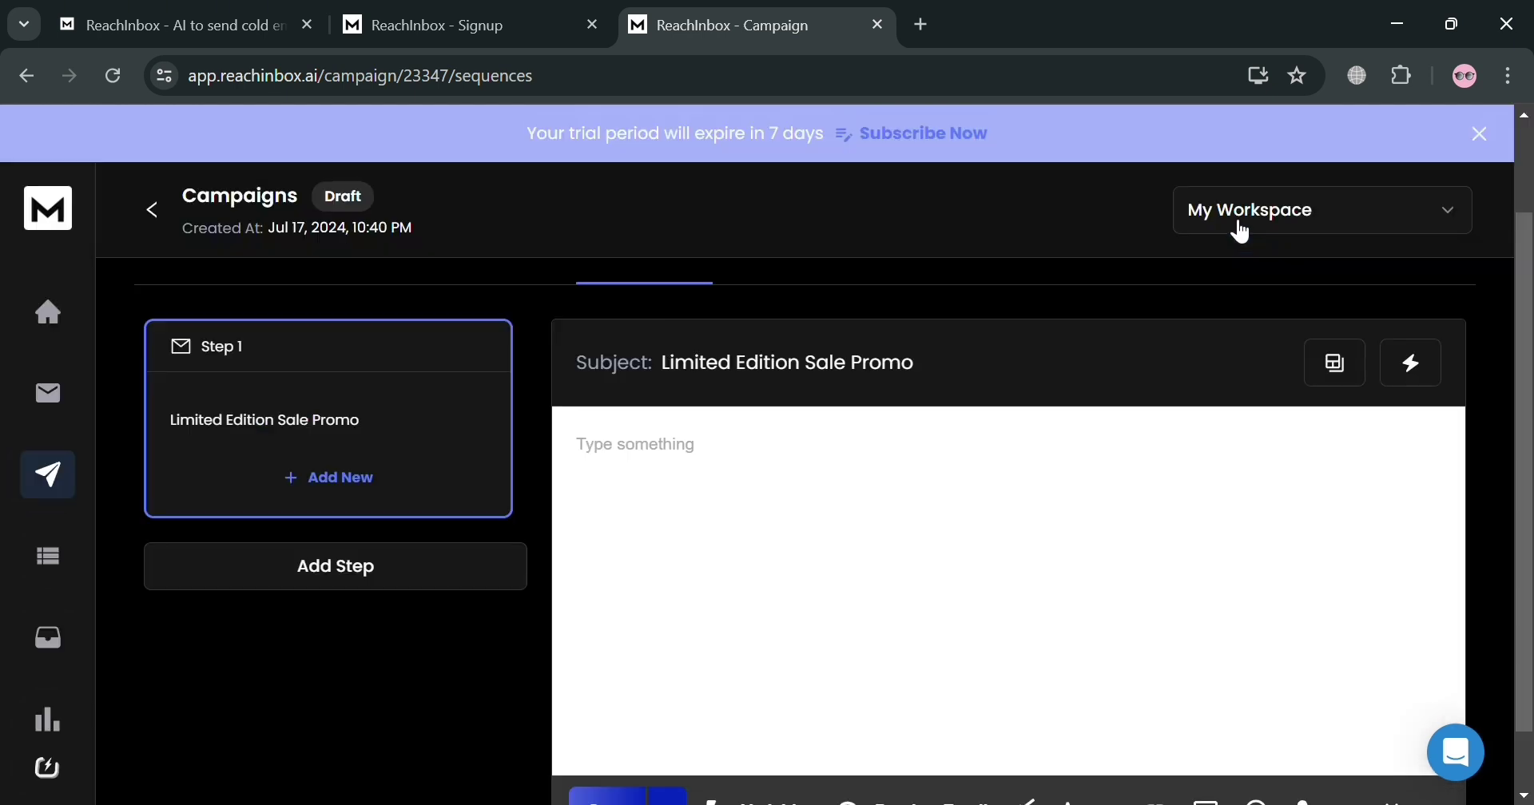
left_click(1429, 381)
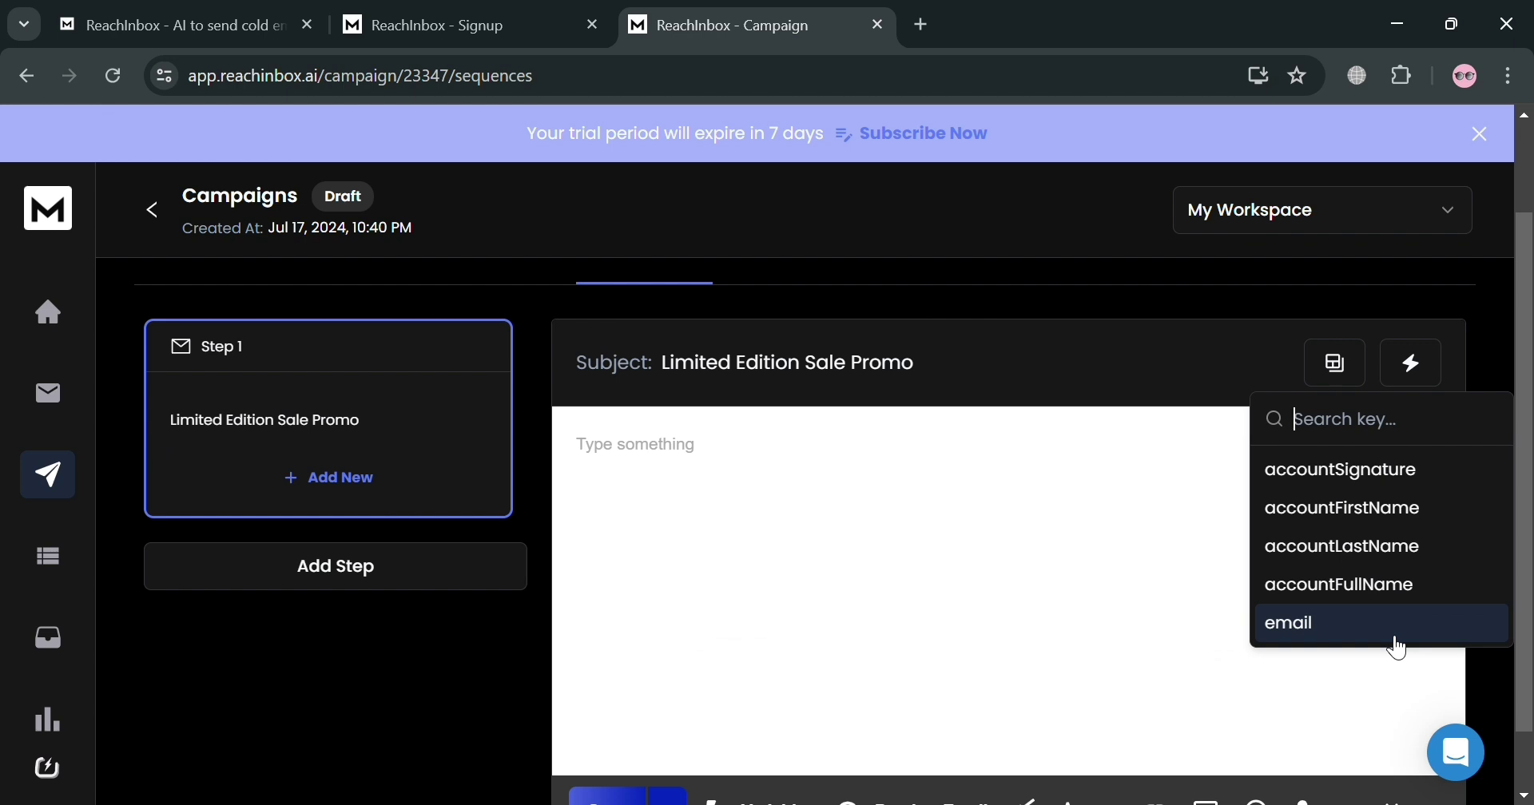
- Apply the Promoting a Discount/Special Offer template to Step 1
left_click(1355, 365)
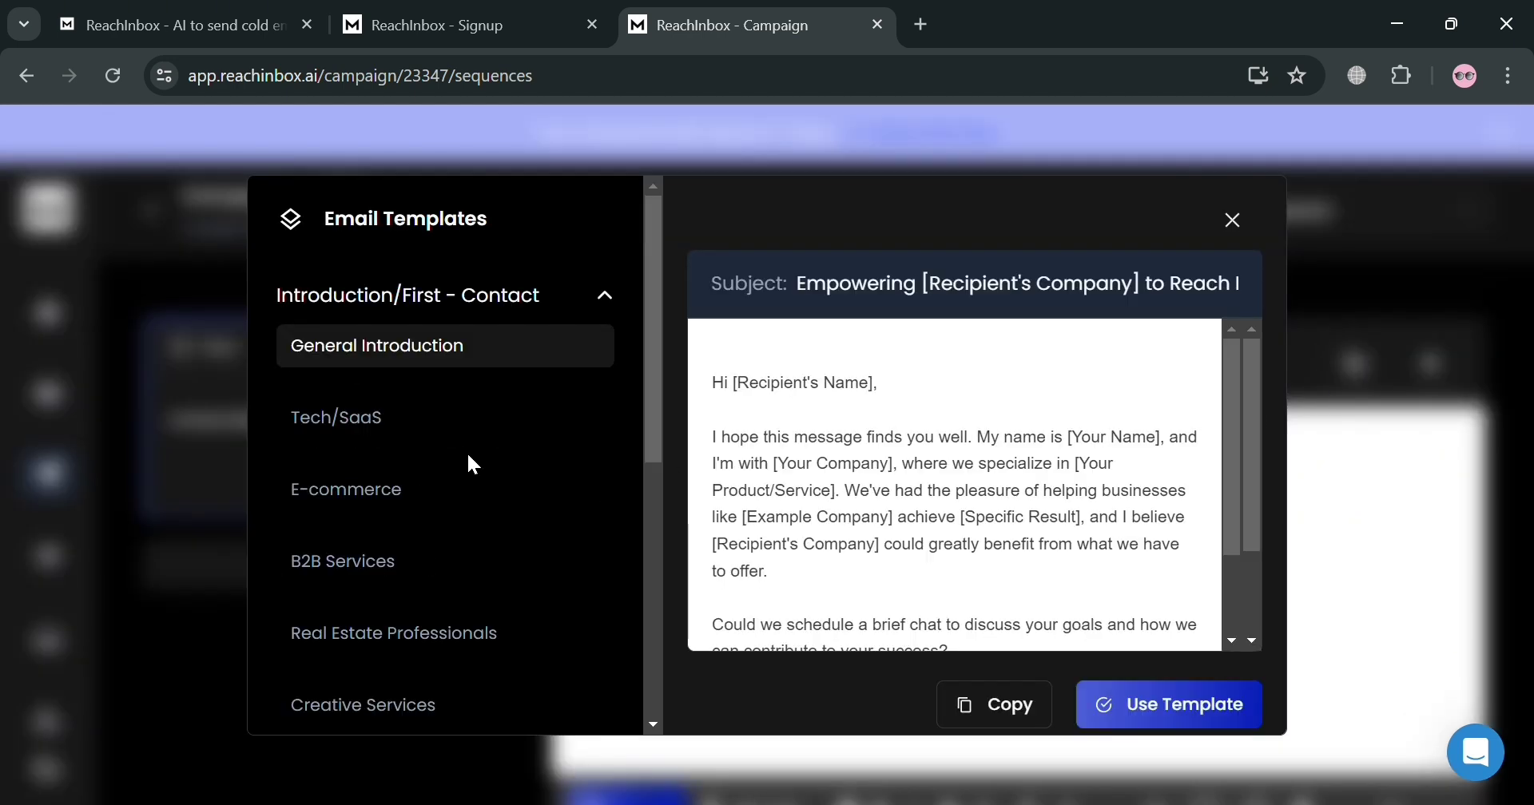
left_click(389, 511)
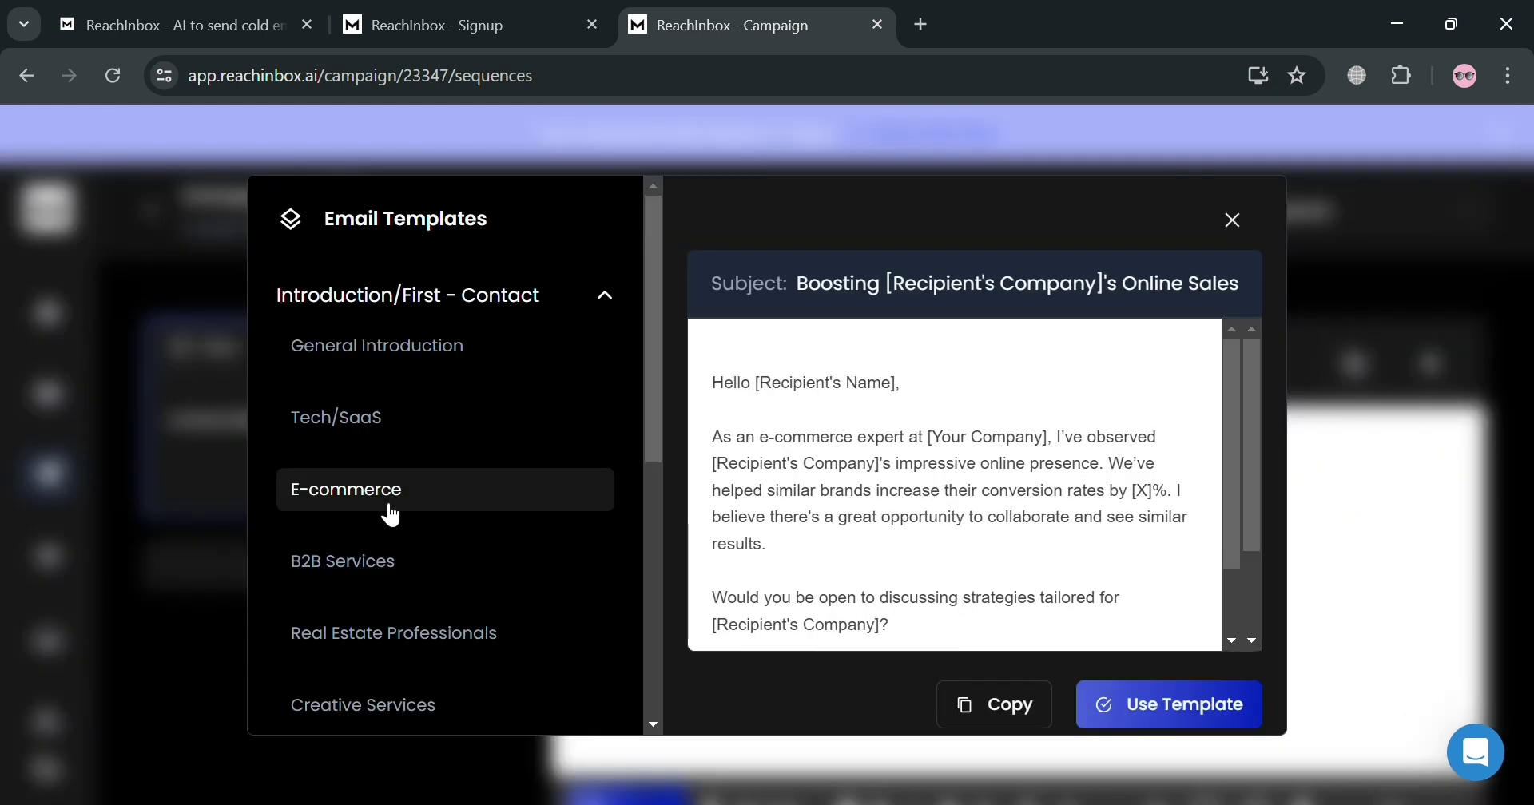
scroll(468, 586, "down", 5)
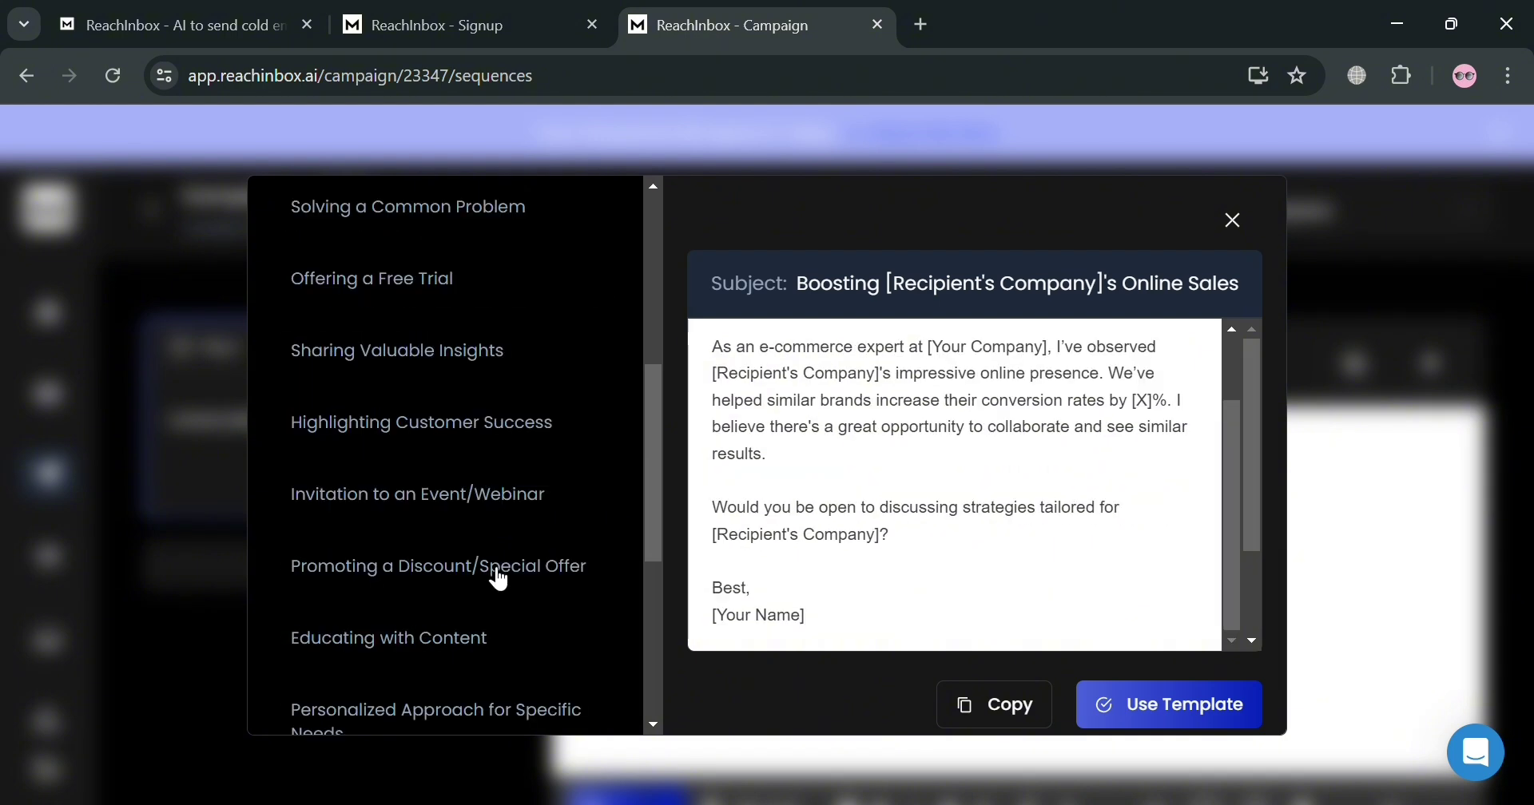
left_click(496, 569)
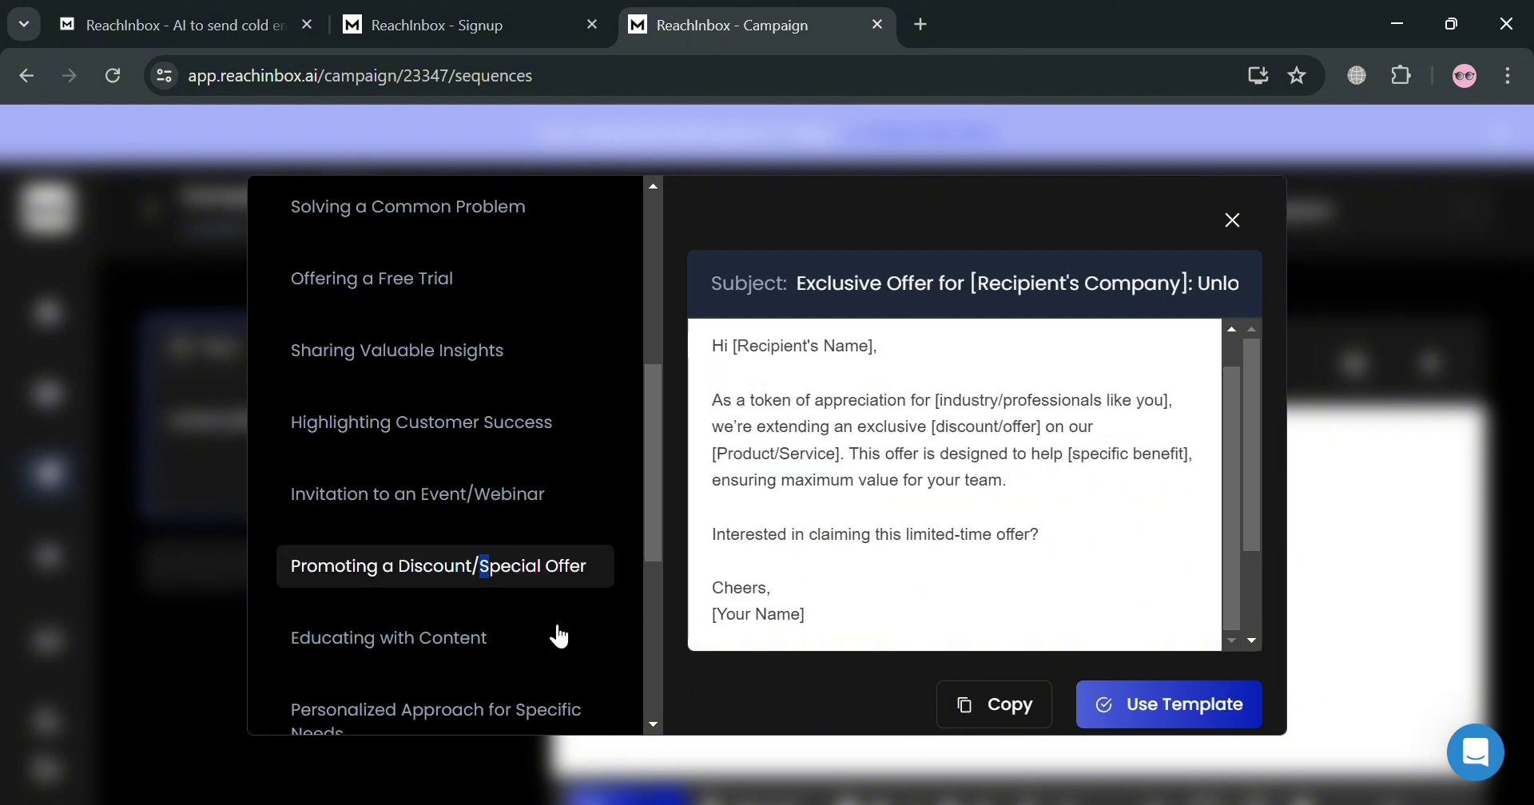
left_click(1153, 716)
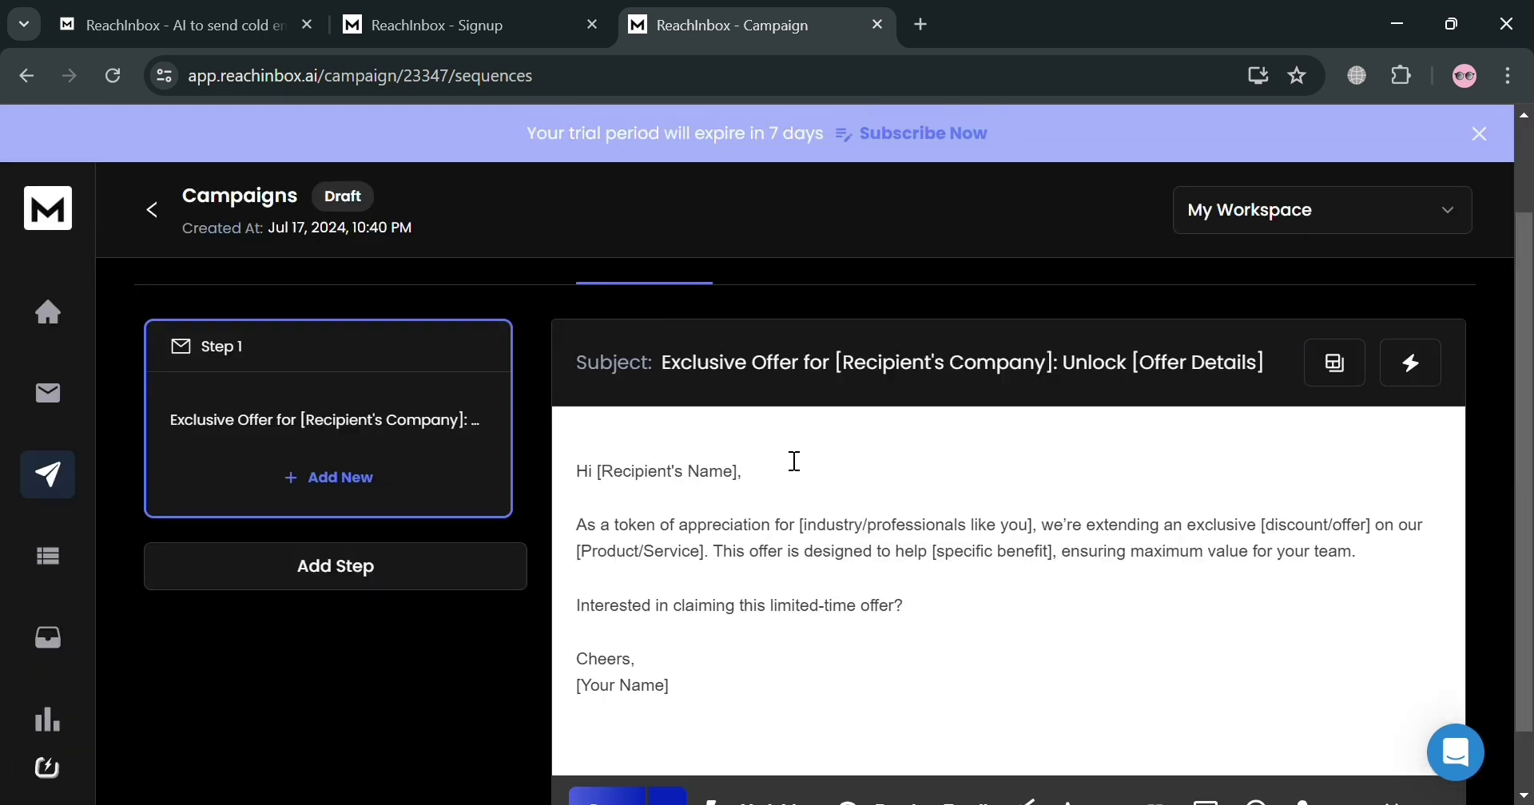
- Add a second email step to the sequence after a one-day wait
left_click(744, 481)
left_click(807, 563)
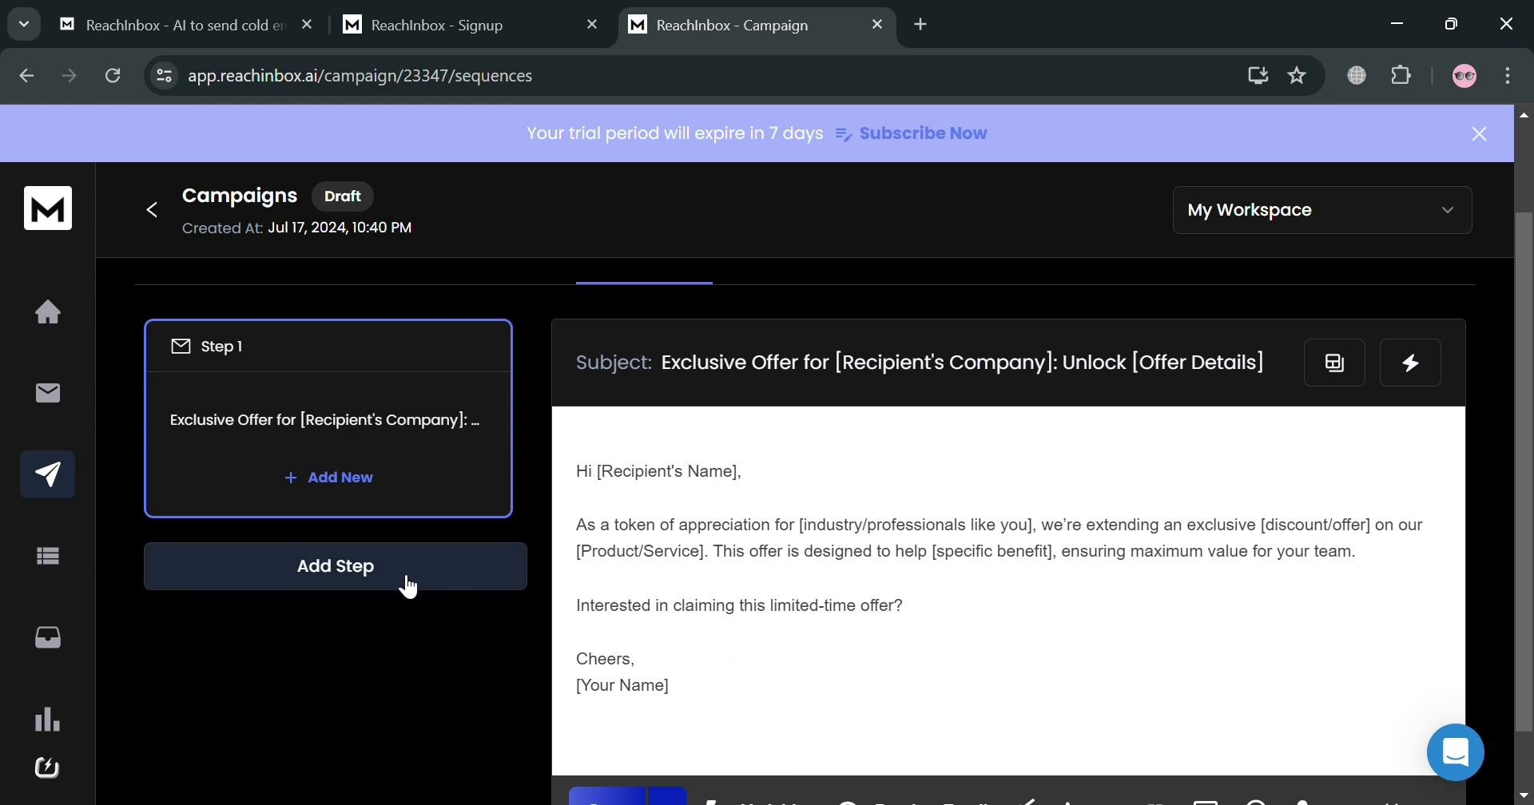
left_click(380, 582)
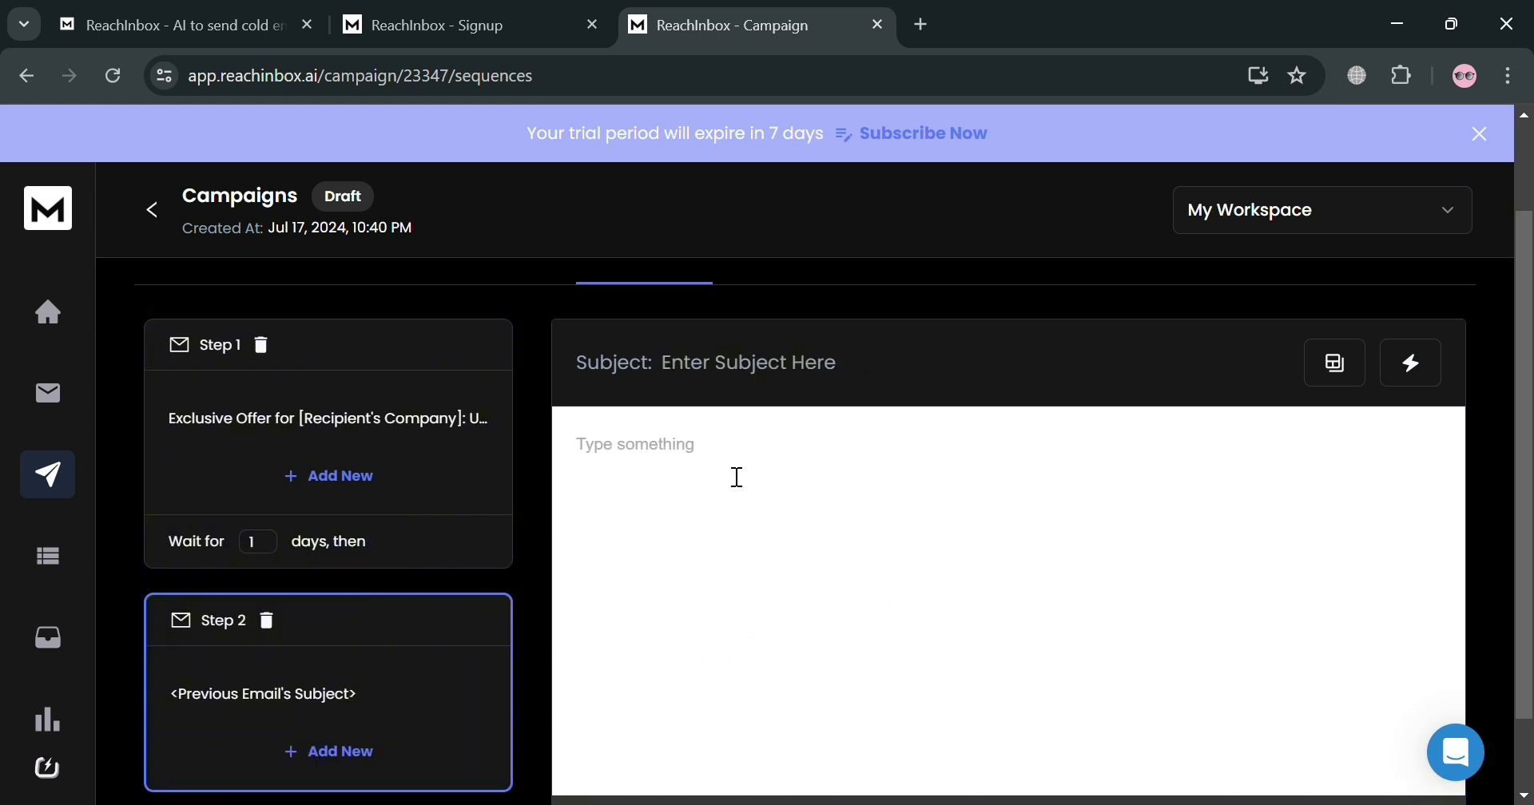
scroll(718, 599, "down", 3)
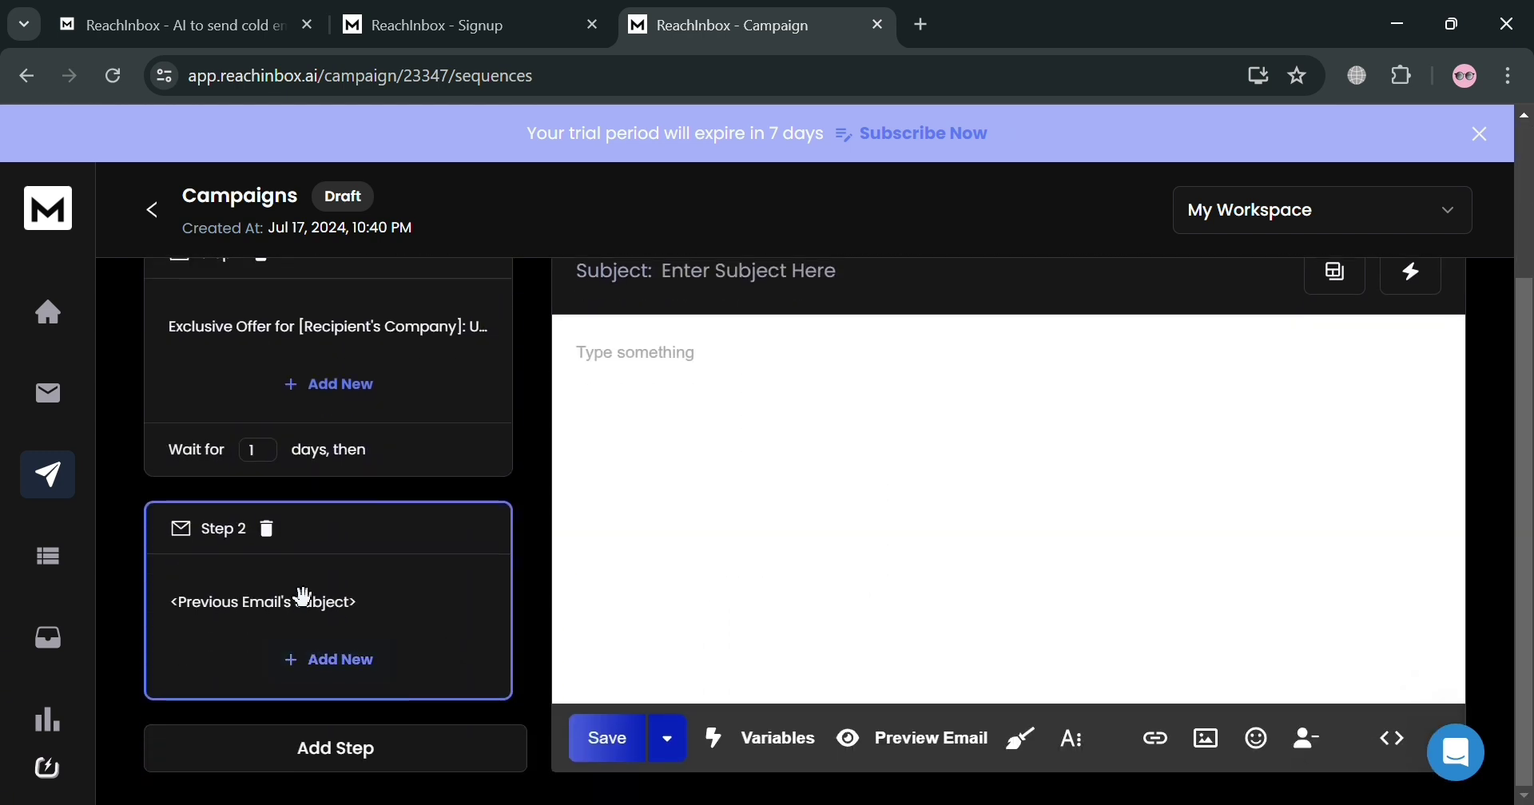
- Append a sunglasses emoji after Step 1's [Your Name] sign-off, skipping the unsubscribe link
left_click(257, 450)
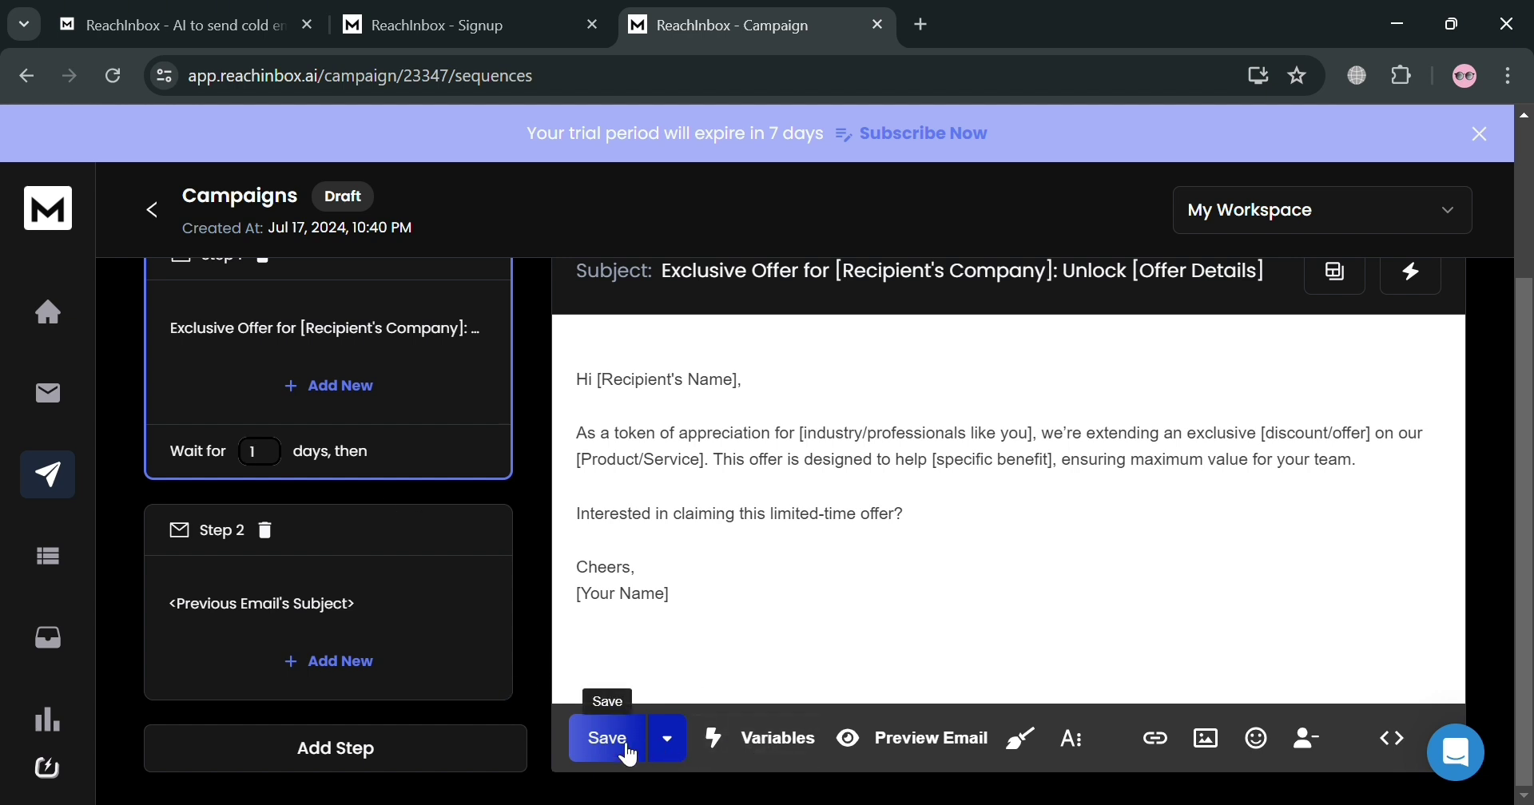
left_click(669, 755)
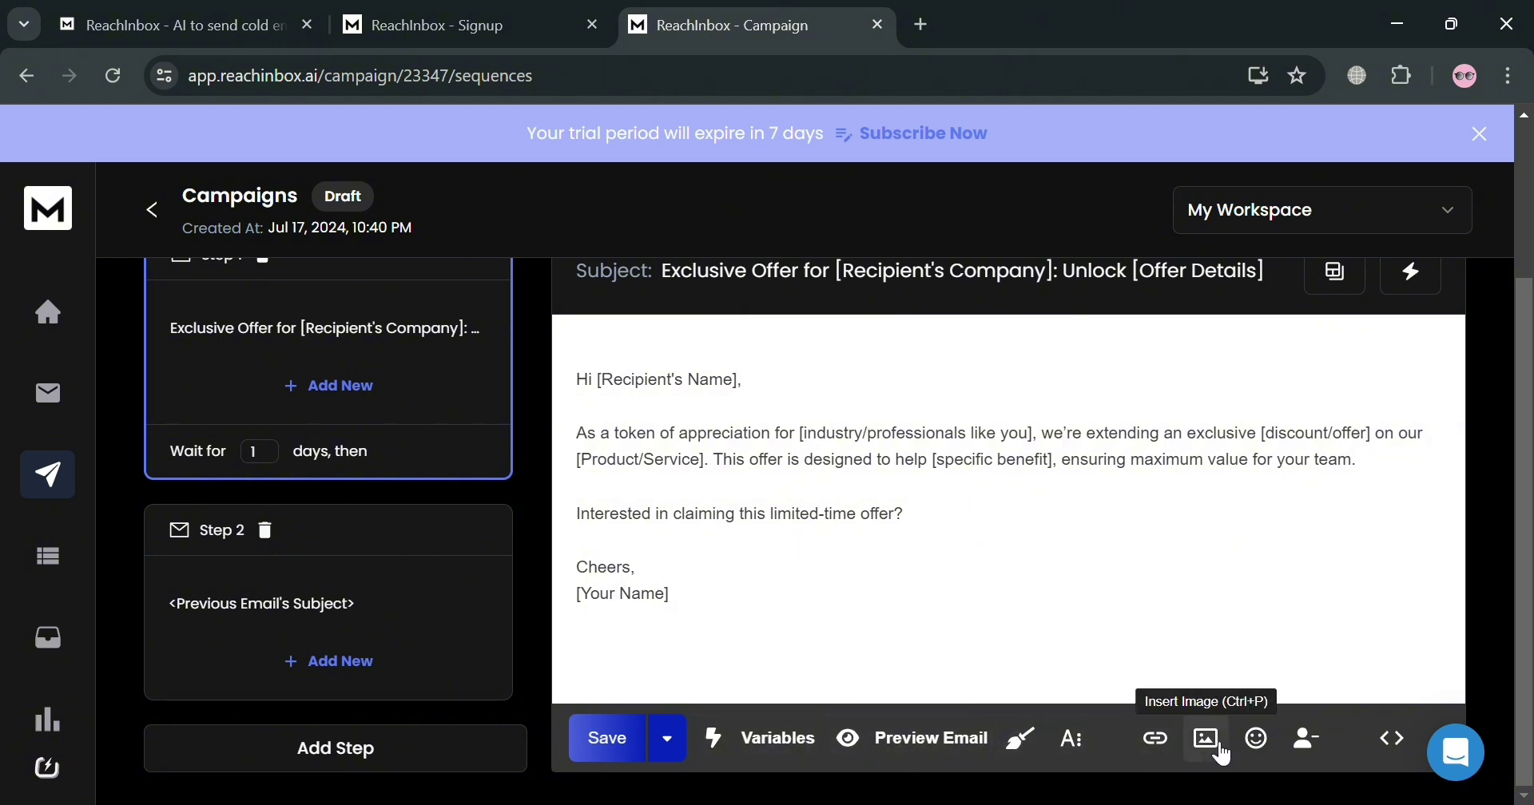
left_click(1279, 751)
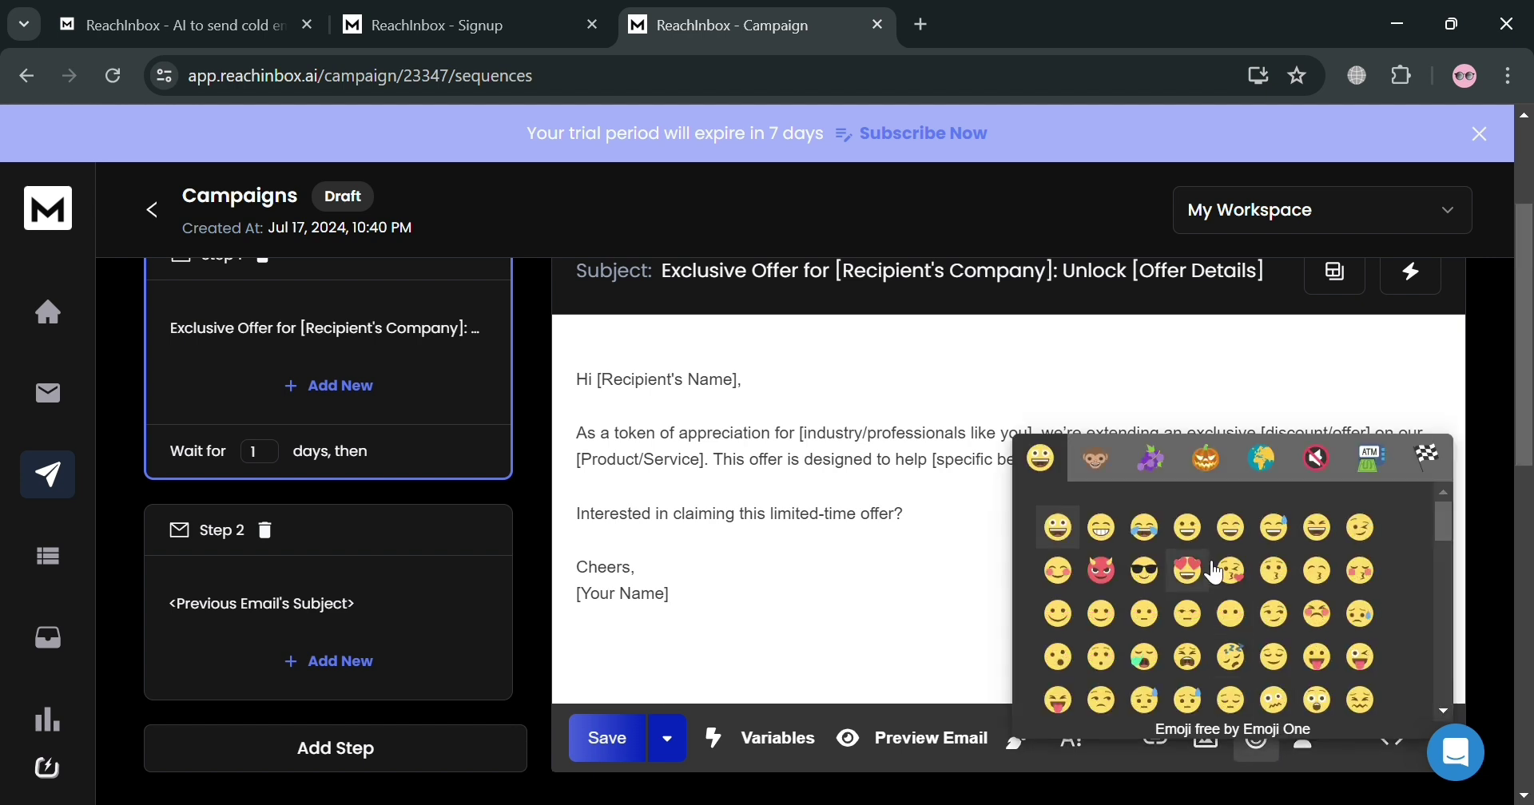
left_click(1148, 570)
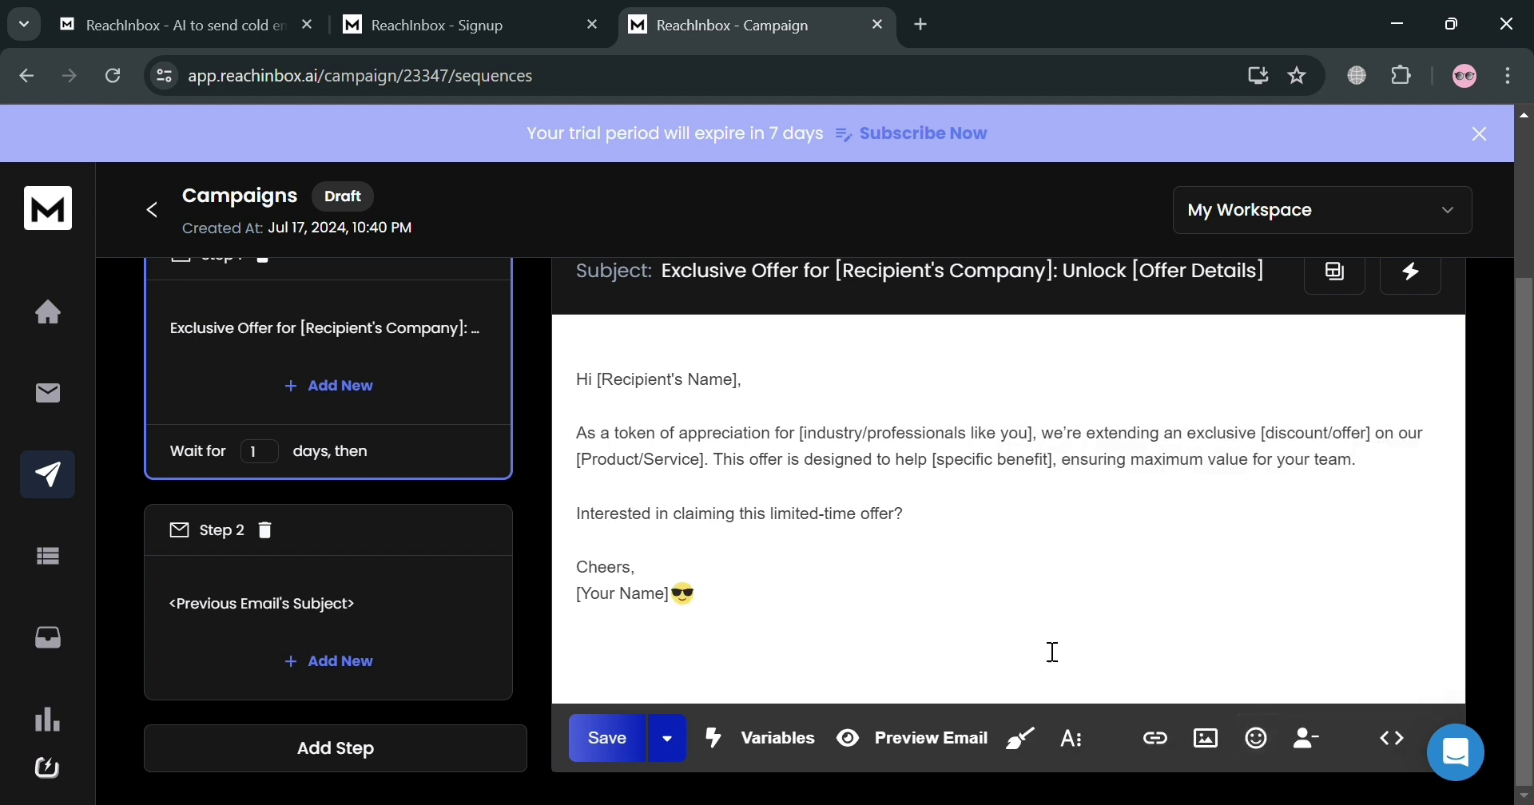
left_click(1312, 749)
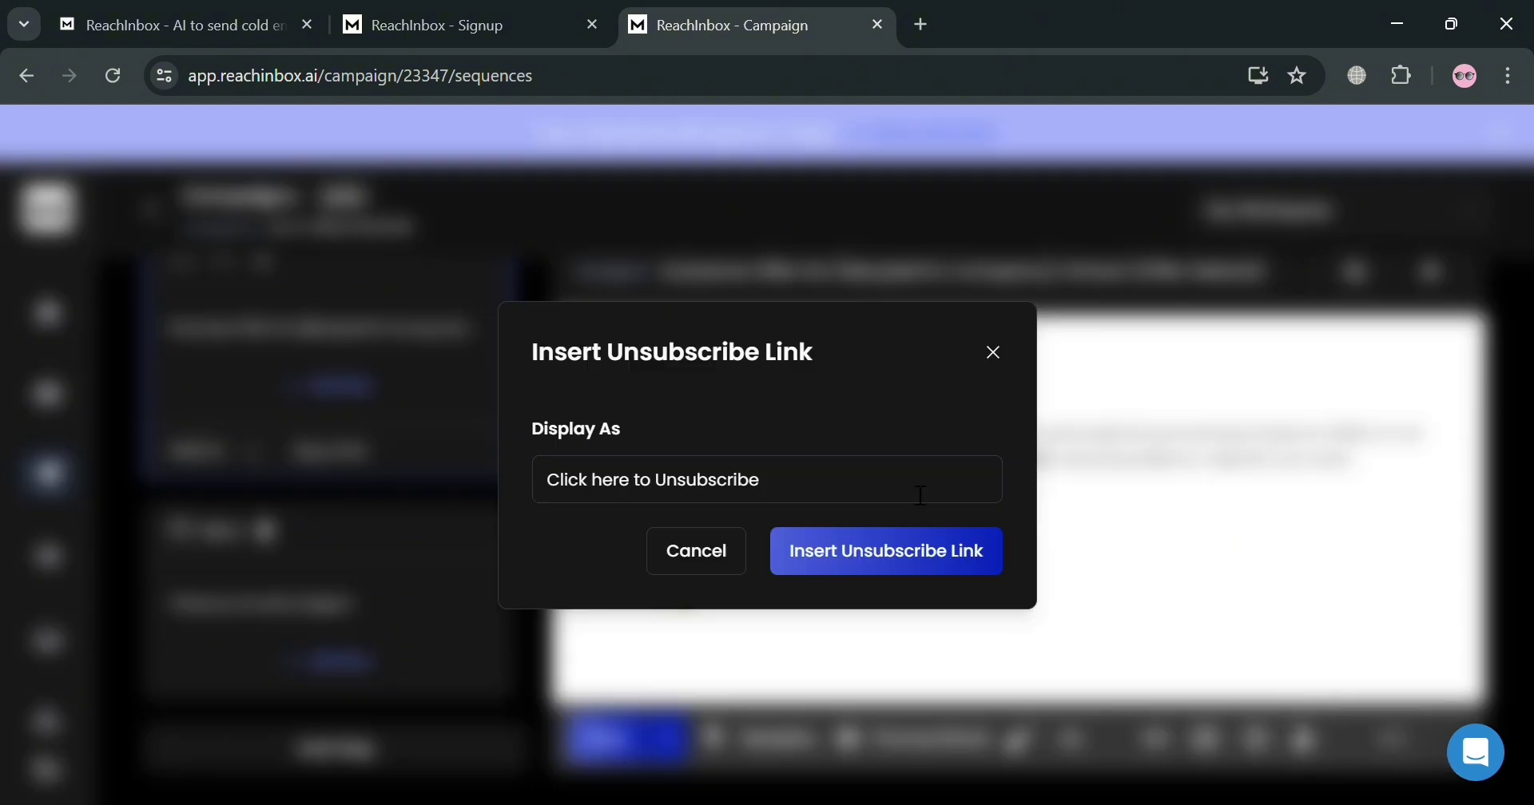
left_click(997, 355)
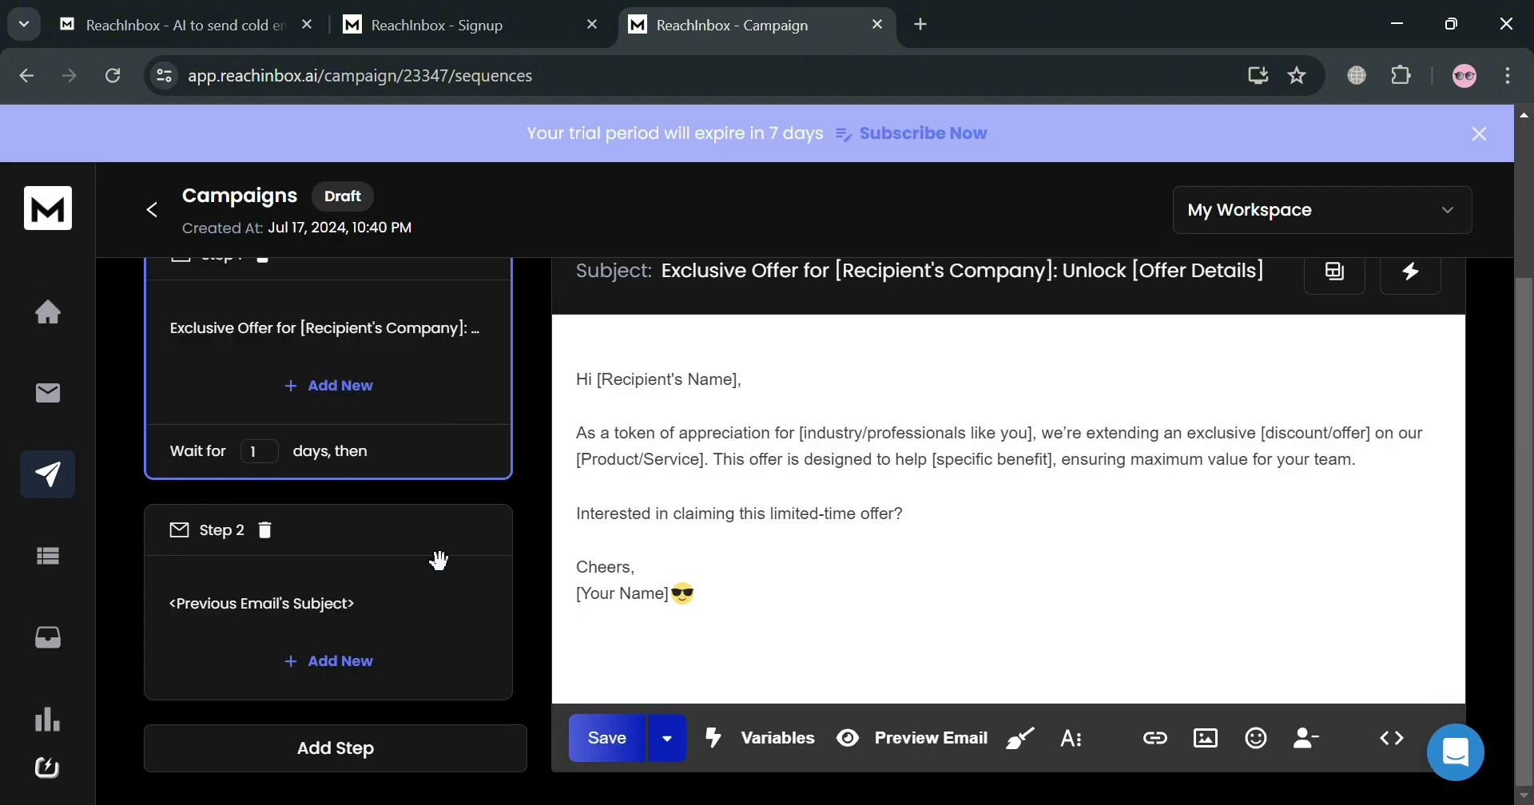
- Open the blank Step 2 email for editing
left_click(476, 593)
scroll(869, 541, "up", 3)
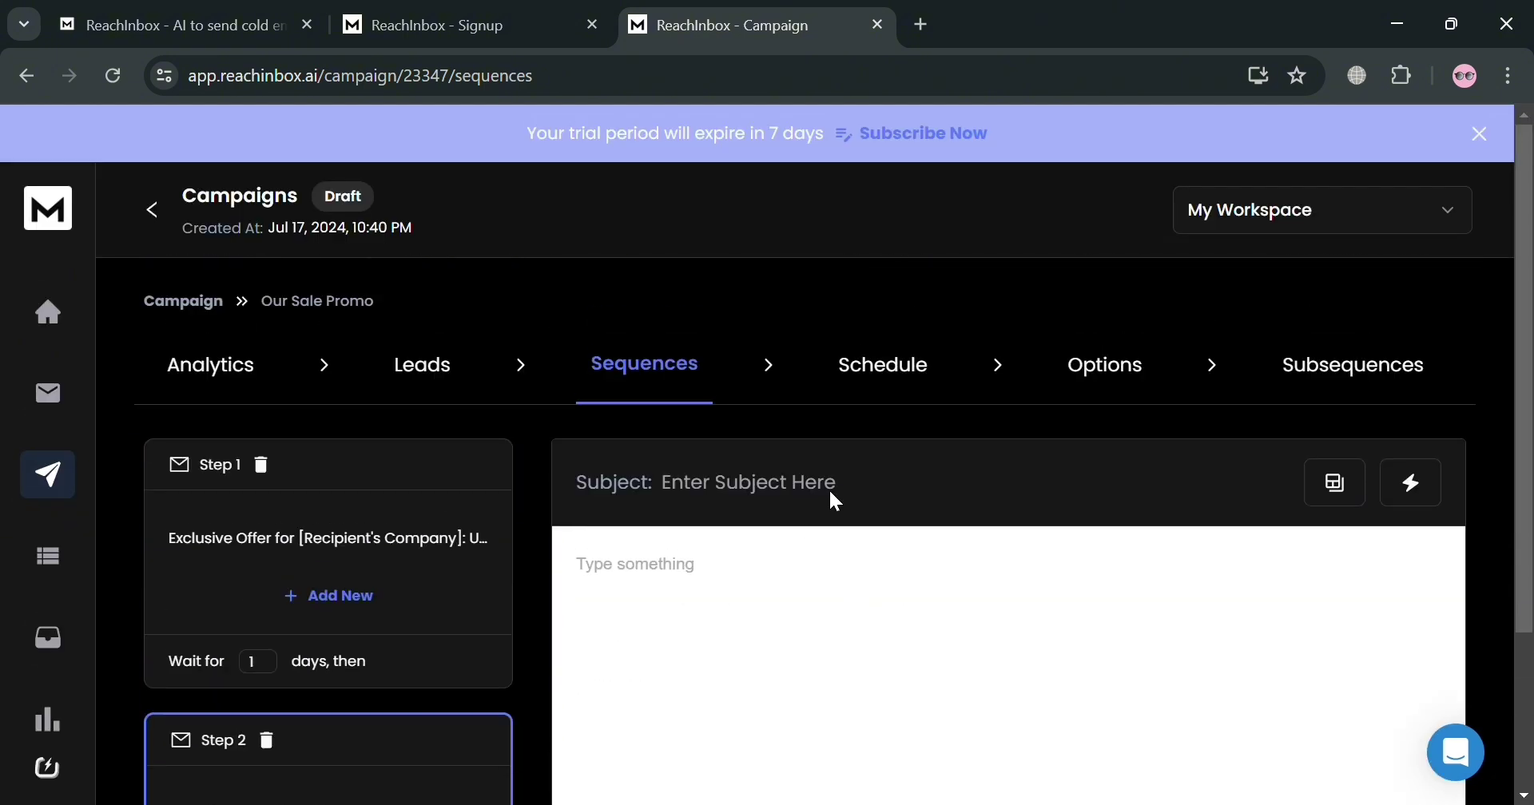
scroll(828, 488, "down", 2)
- Give Step 2 the subject 'Inivitation Email' and apply the General Introduction template
left_click(854, 369)
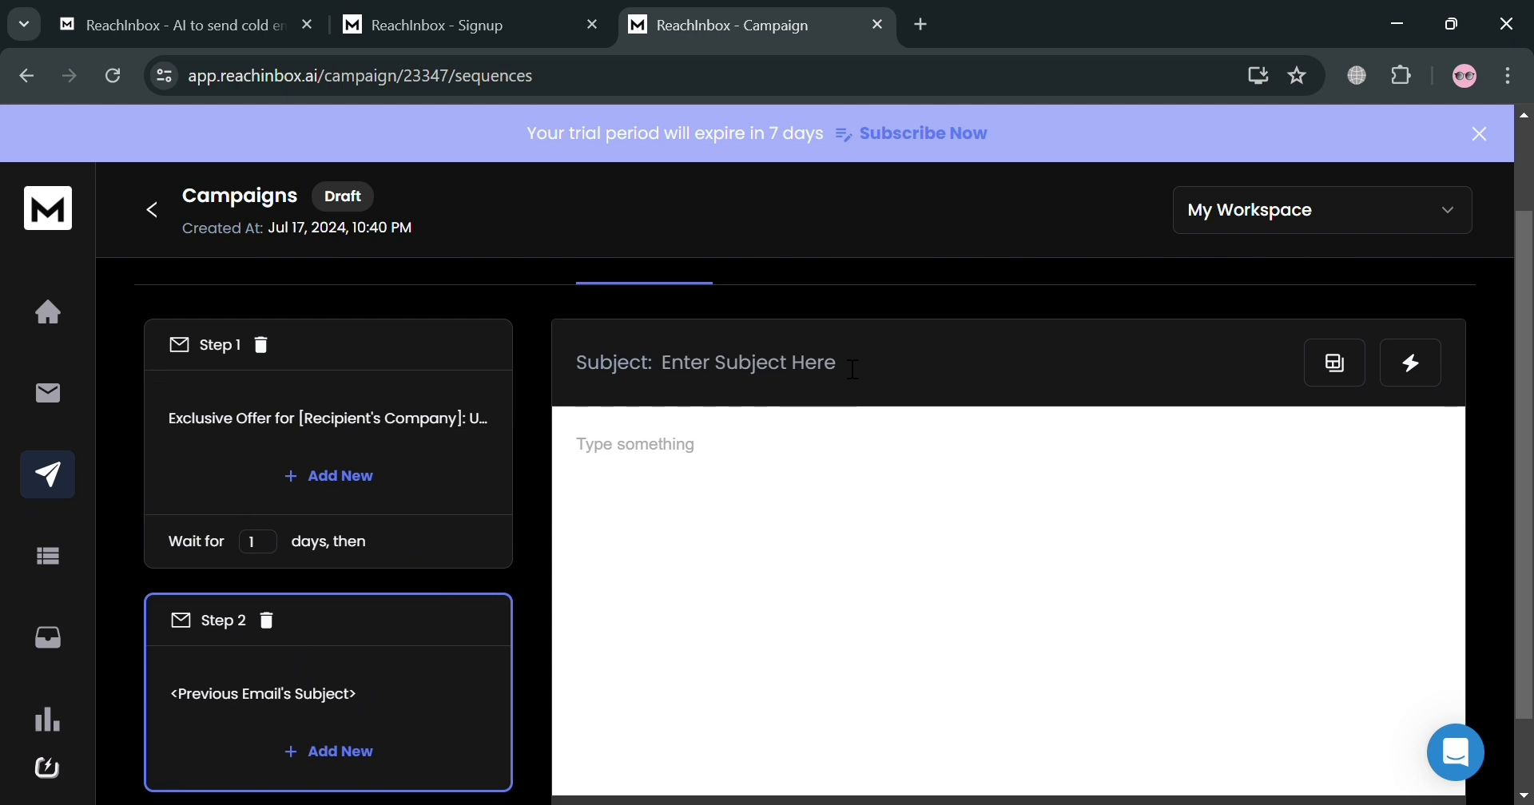
type("Inivitation Email")
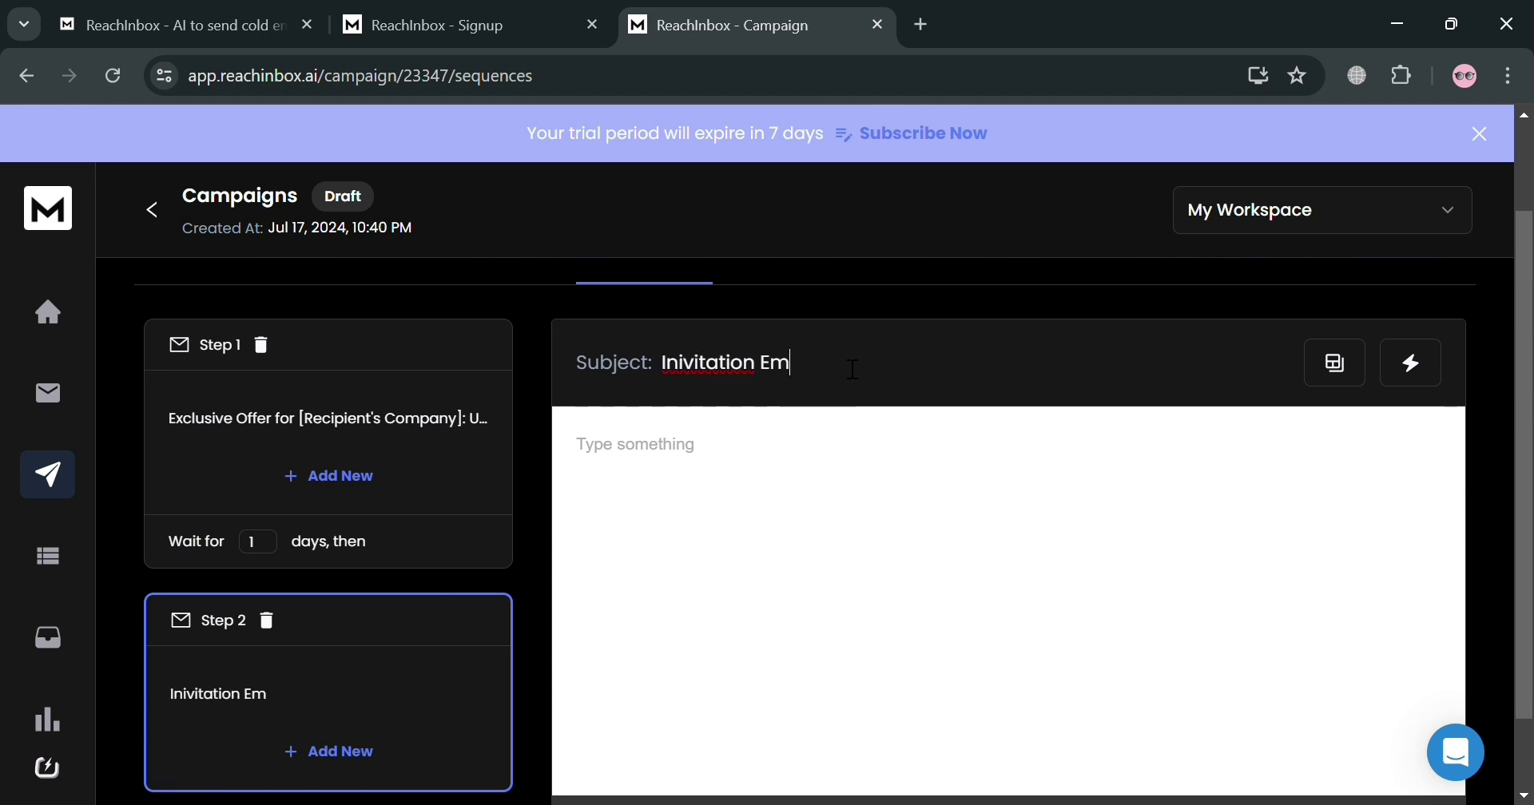
left_click(864, 485)
scroll(831, 481, "down", 1)
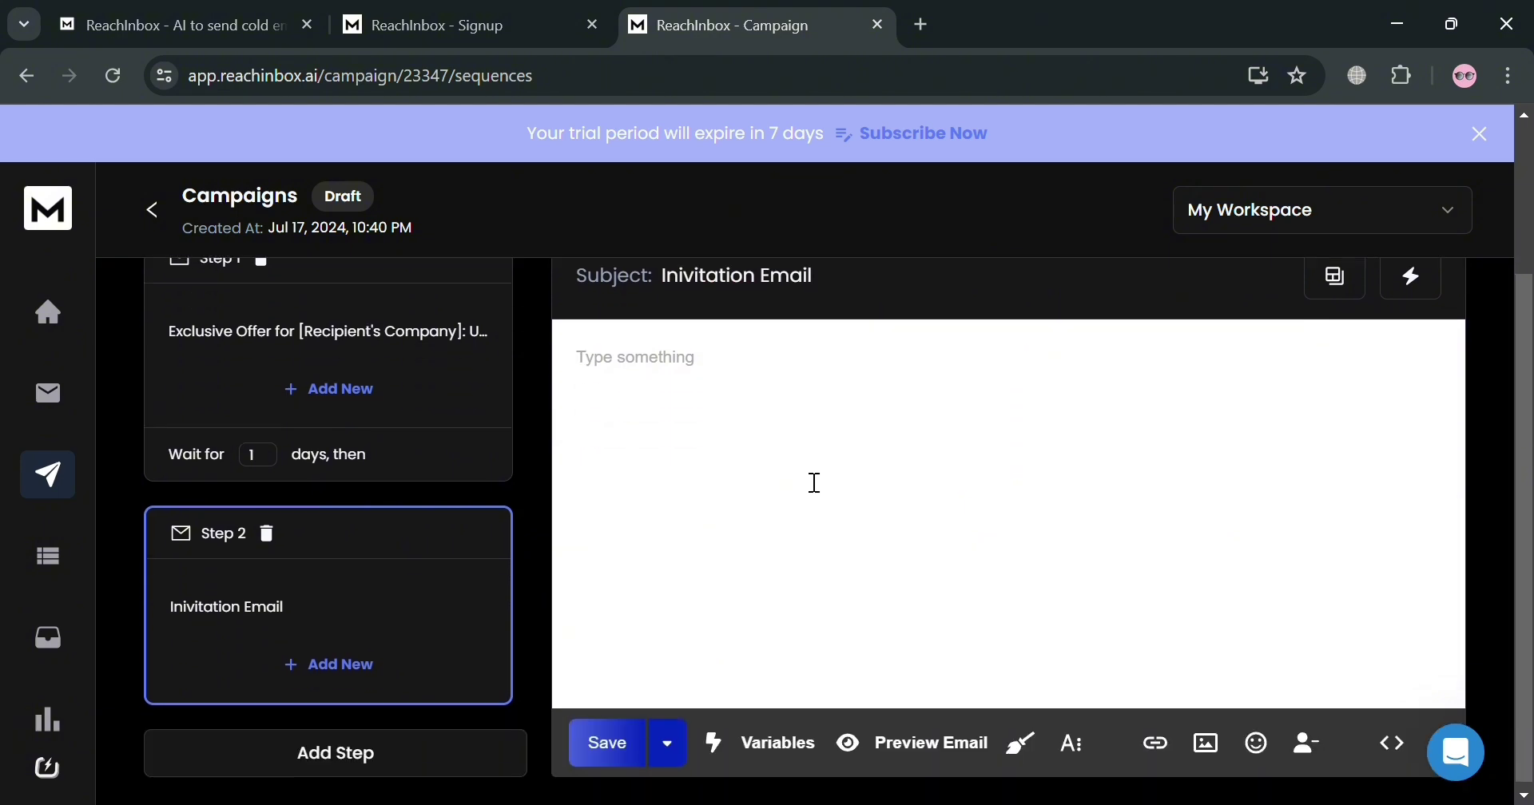
left_click(1336, 279)
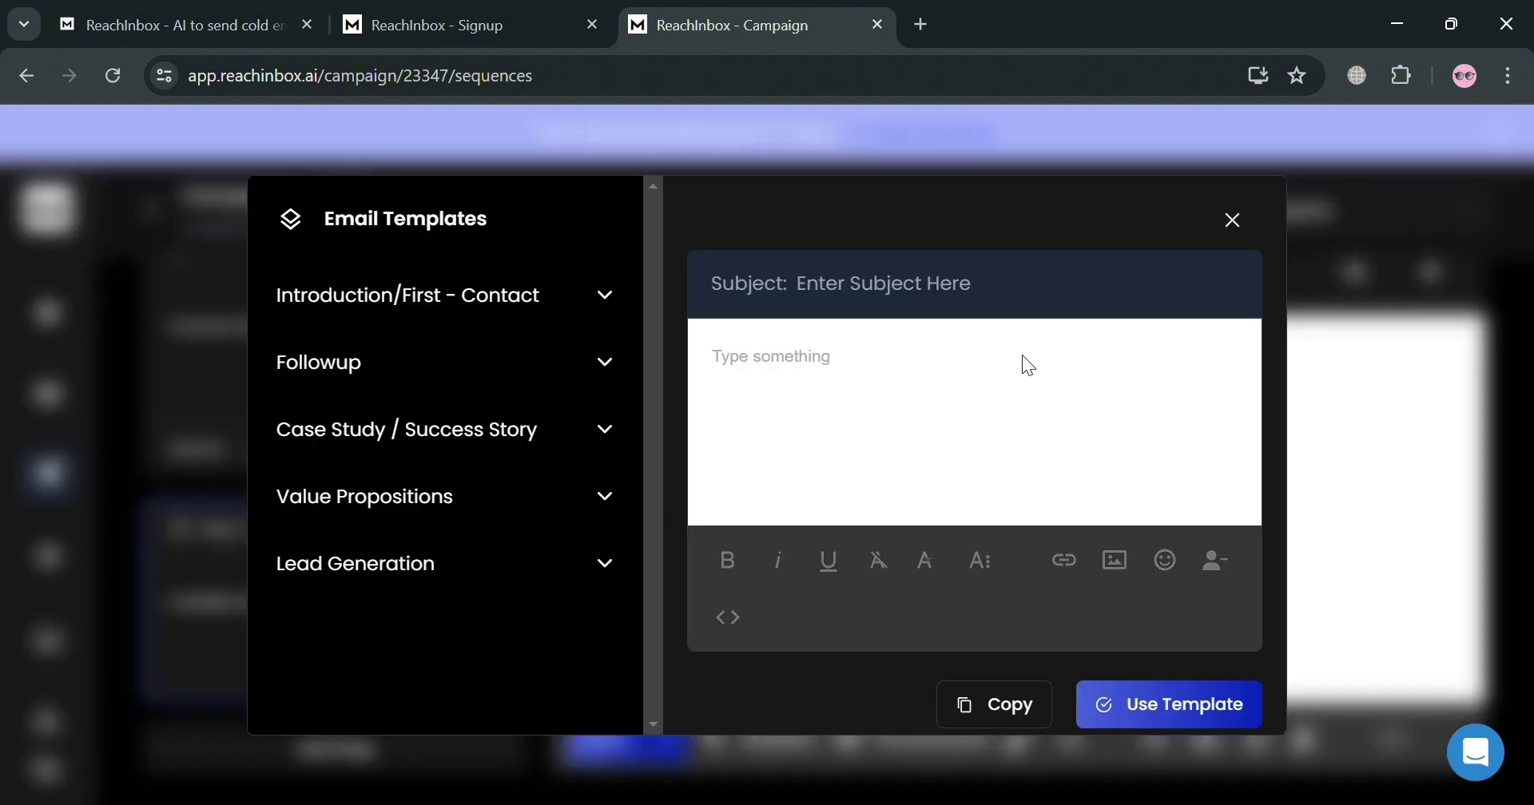
left_click(408, 296)
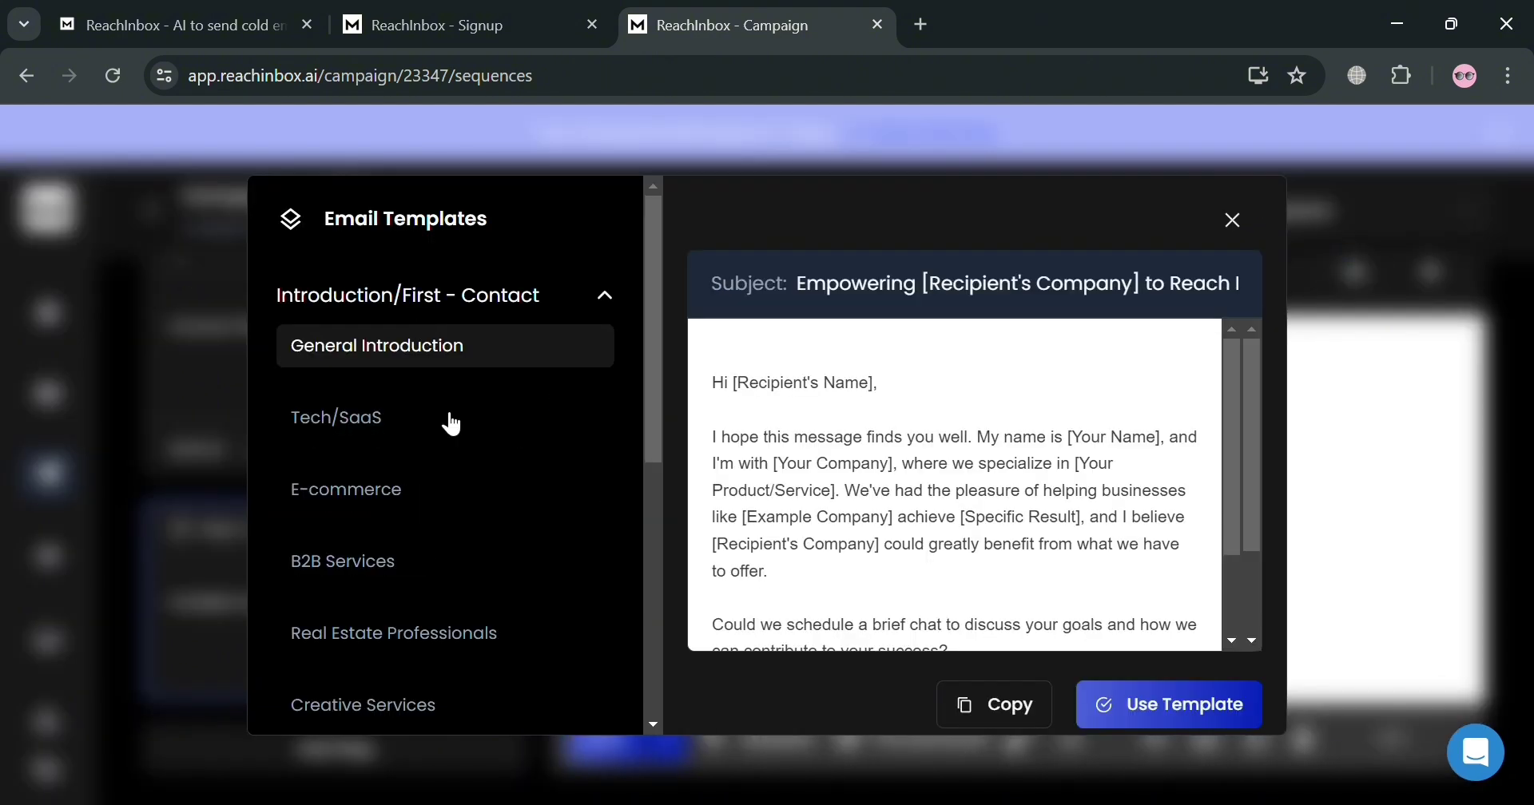
scroll(912, 564, "down", 2)
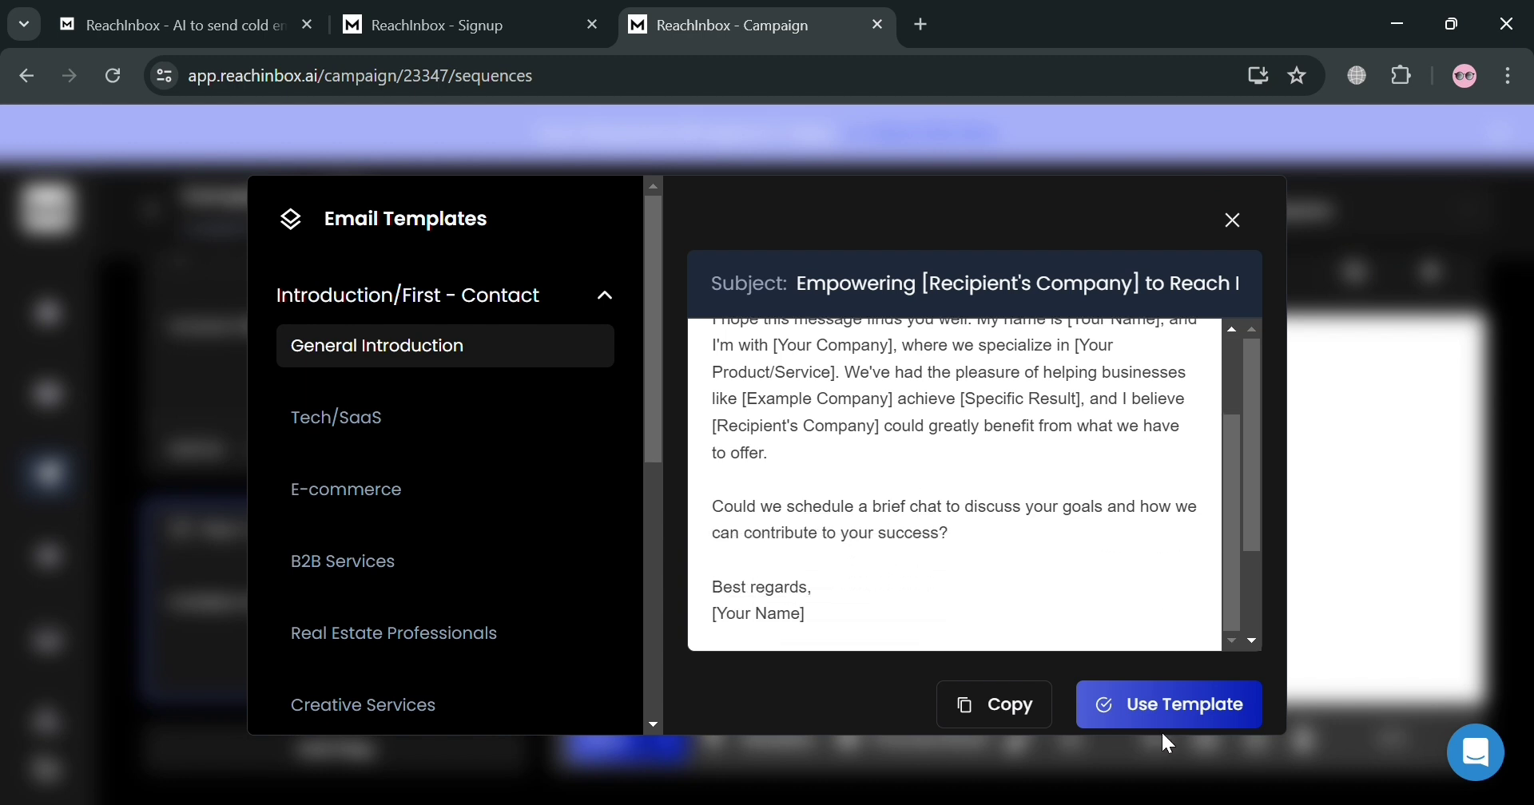
left_click(1175, 706)
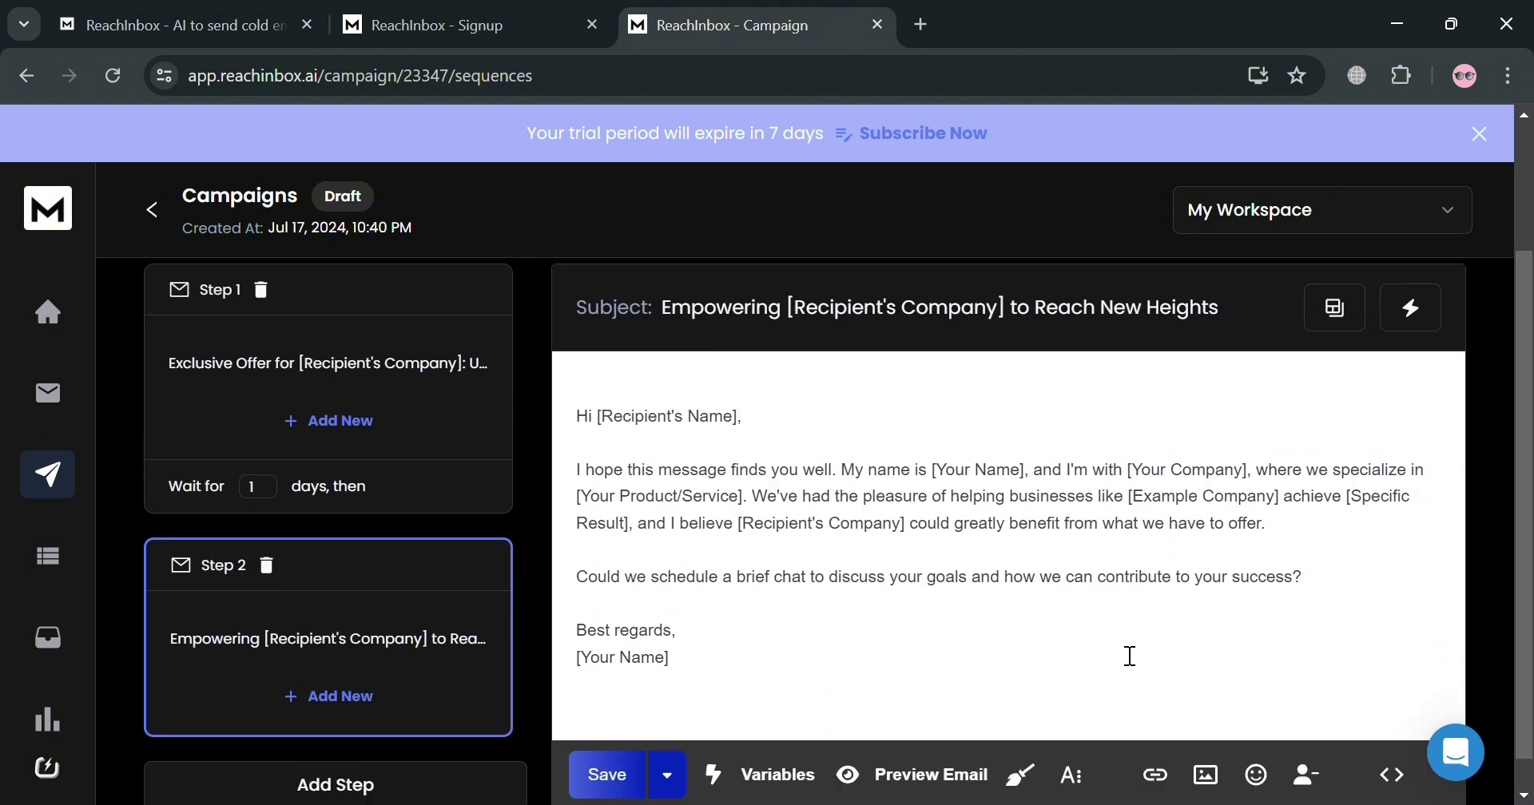
- Keep the edits, save the sequence, and bring Step 1's offer email back up
scroll(1445, 428, "up", 3)
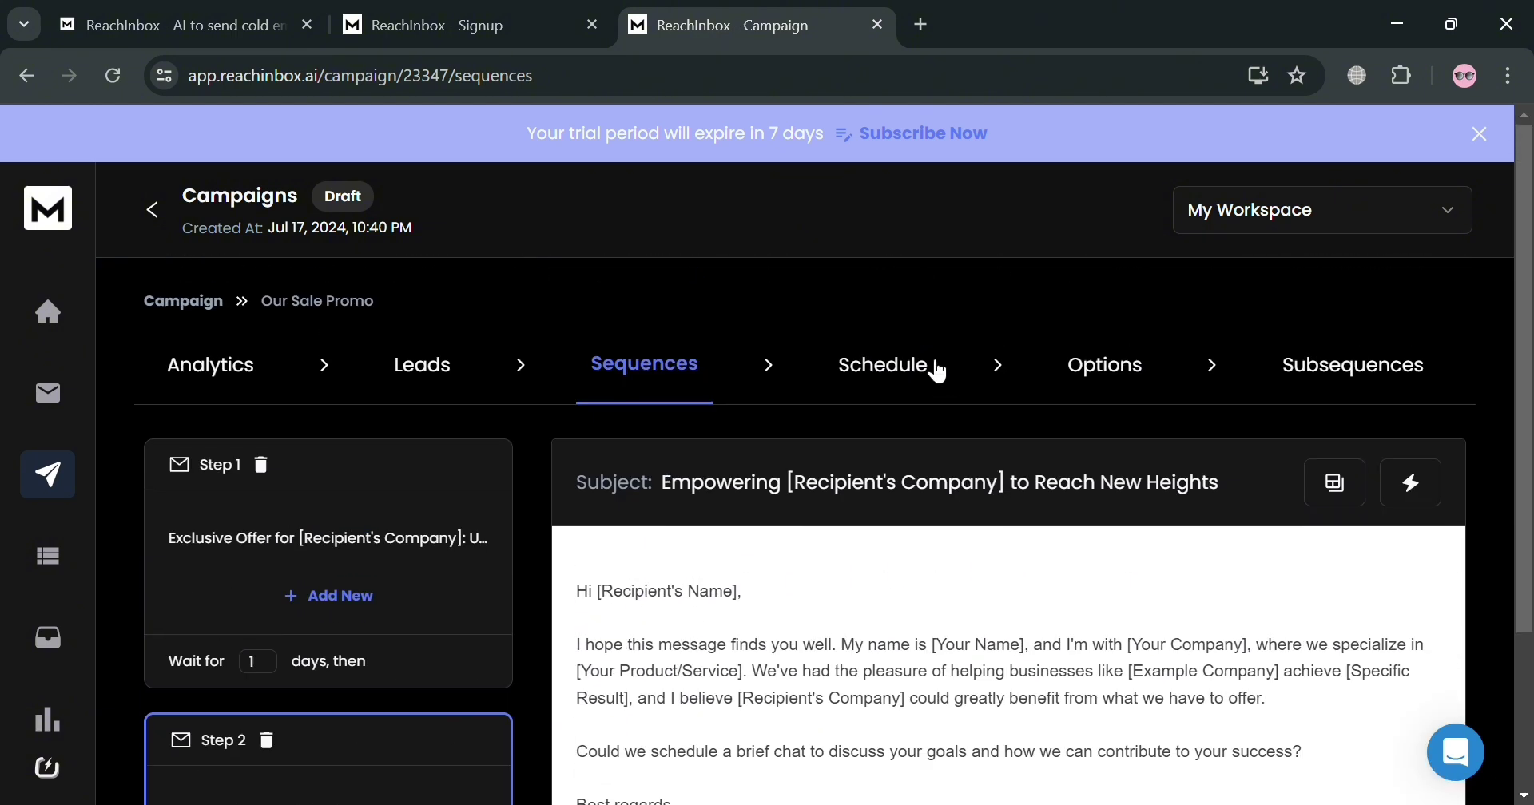
left_click(933, 367)
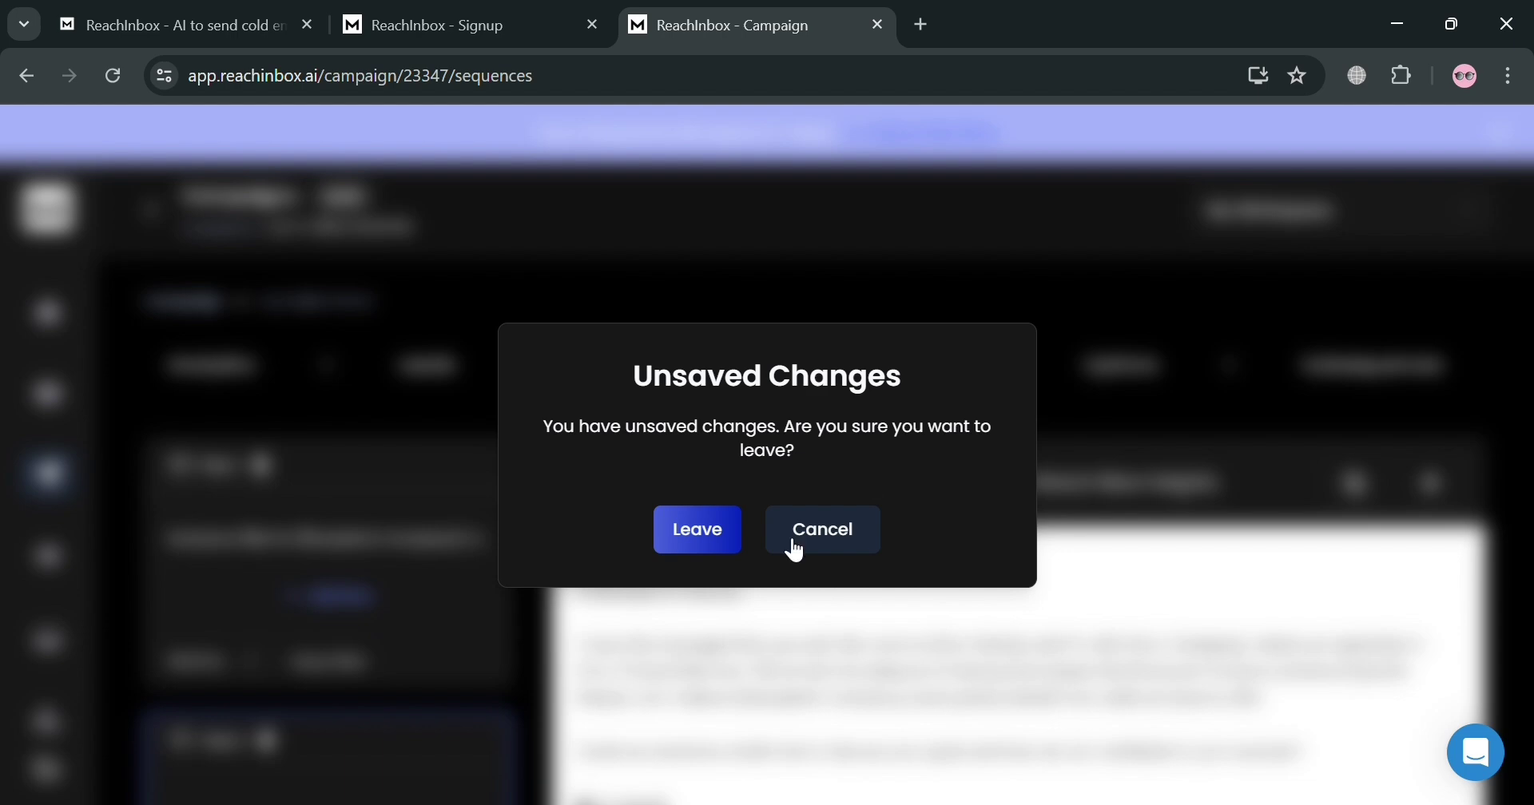
left_click(826, 530)
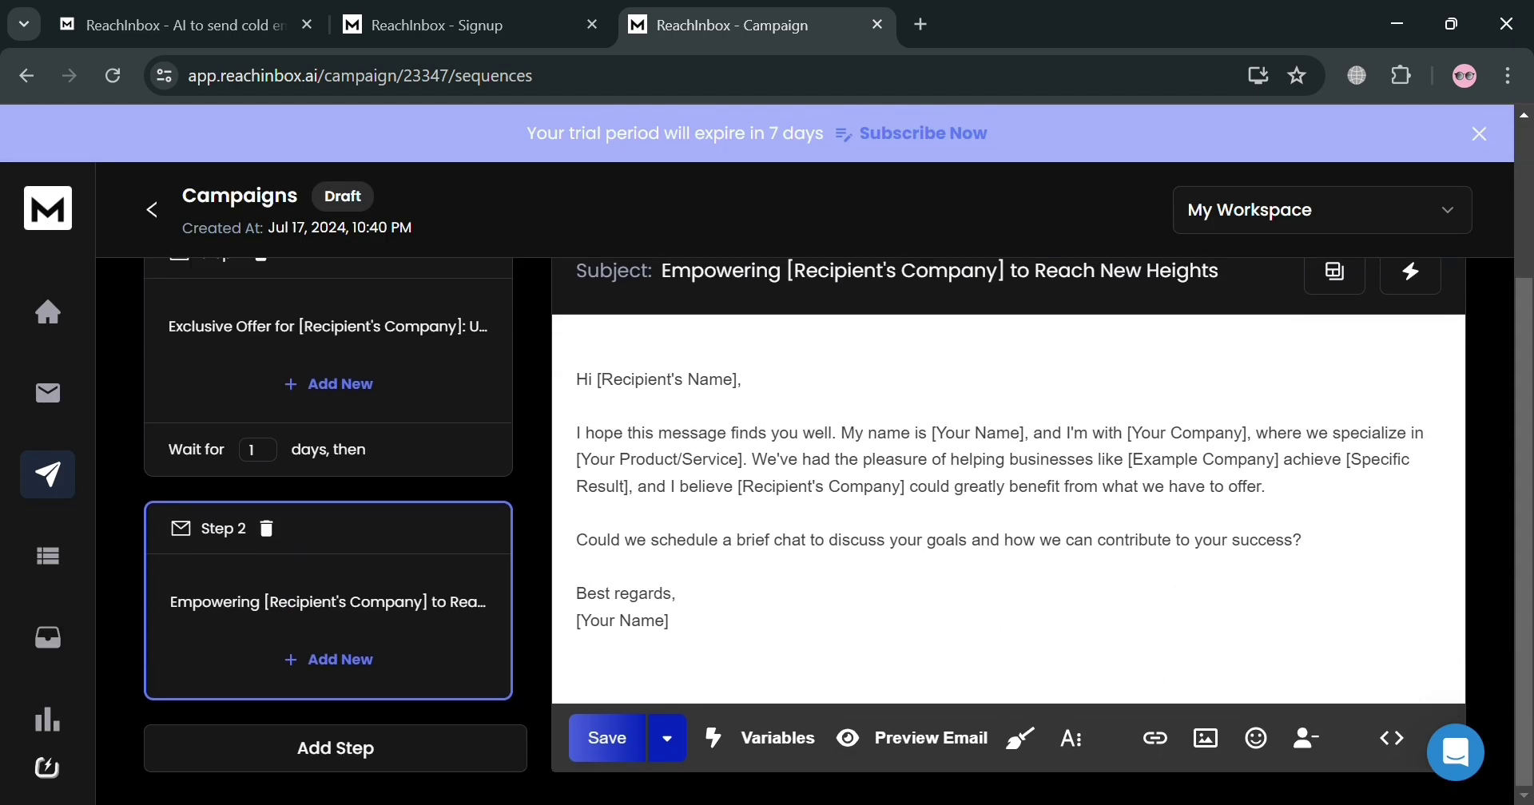
left_click(607, 747)
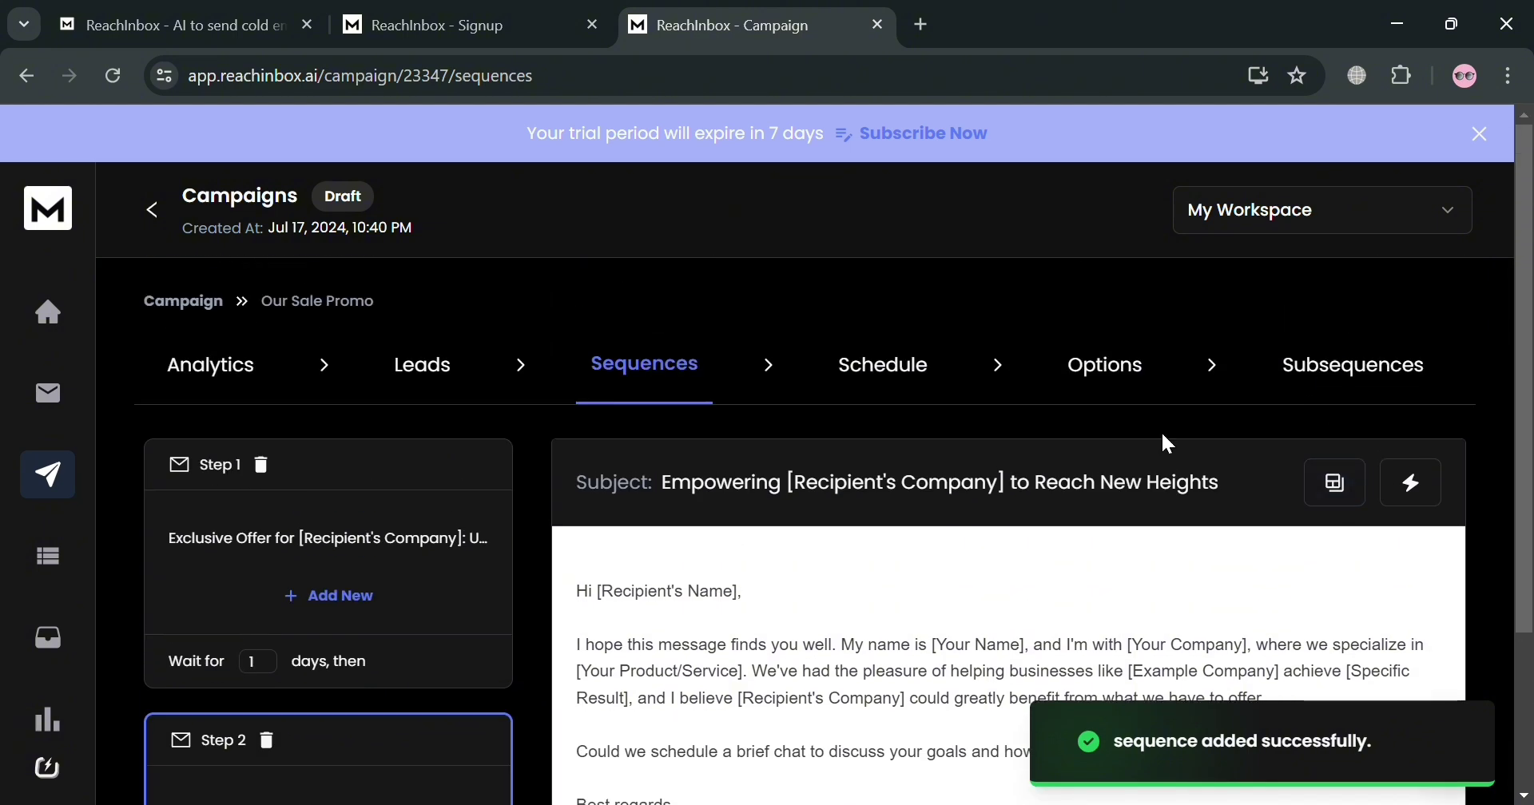
left_click(456, 626)
scroll(671, 599, "down", 5)
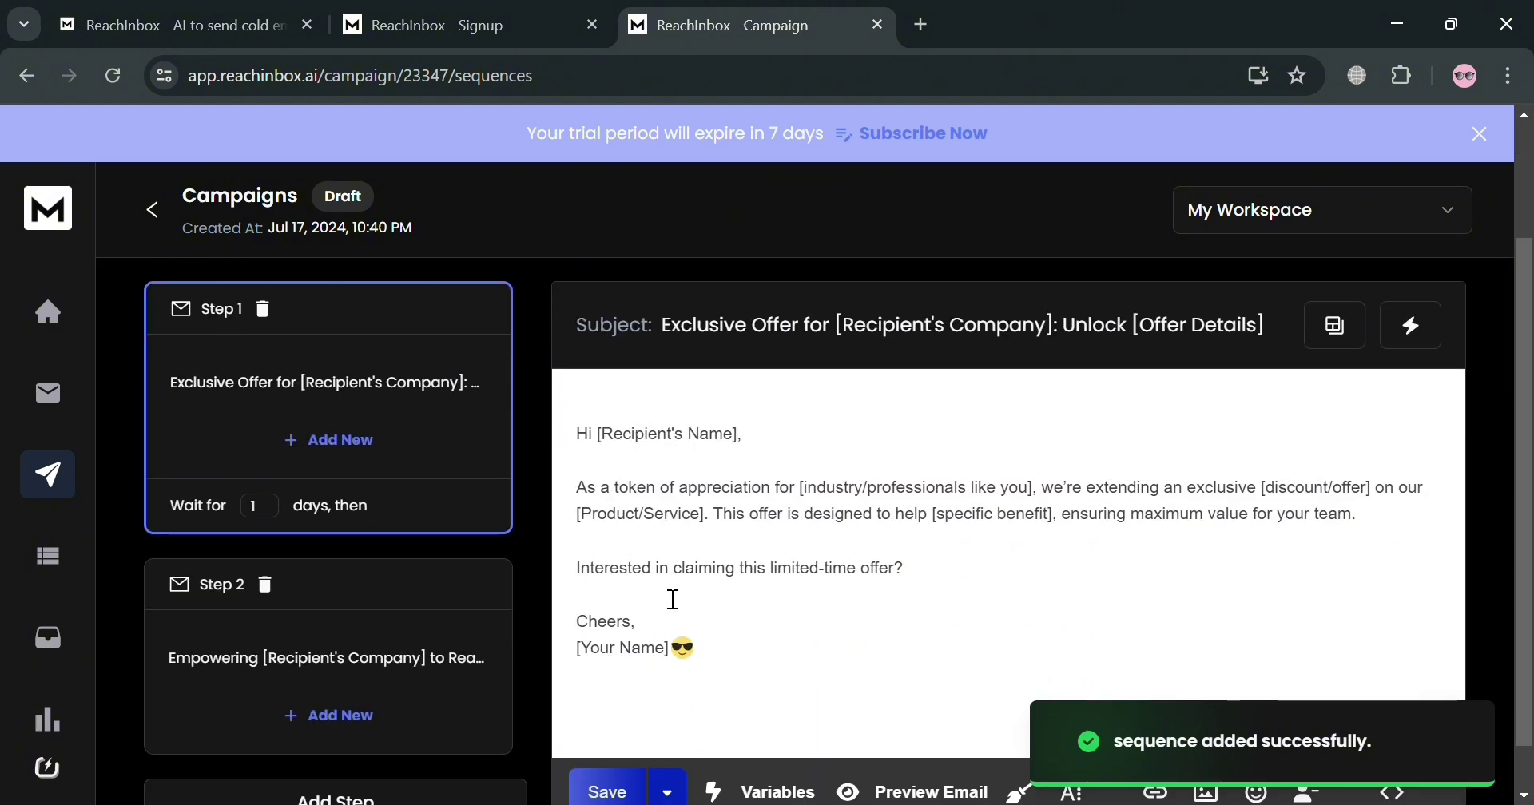
left_click(607, 736)
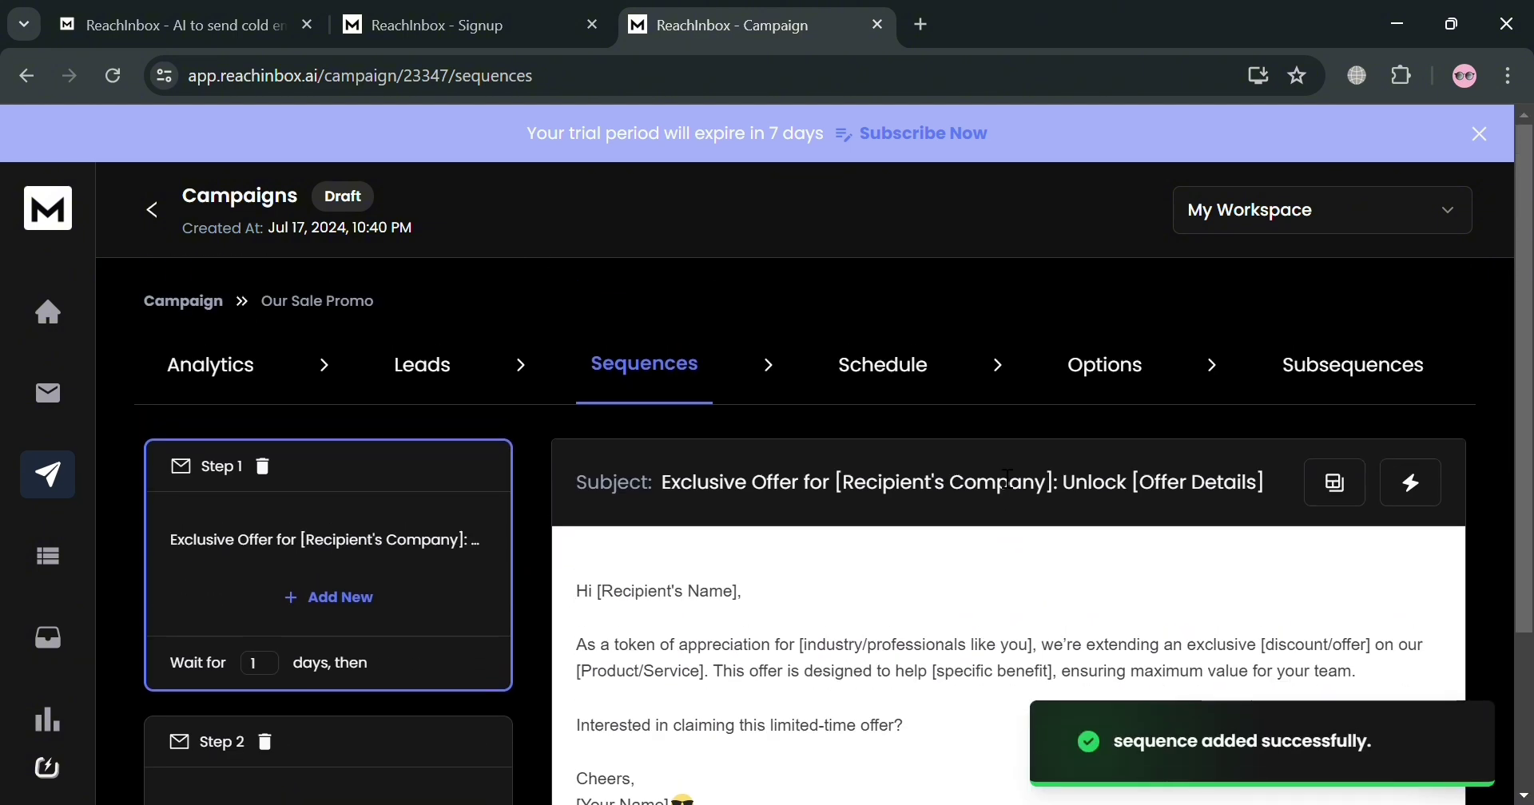
- Rename the campaign's schedule to 'Promo Sale'
left_click(886, 366)
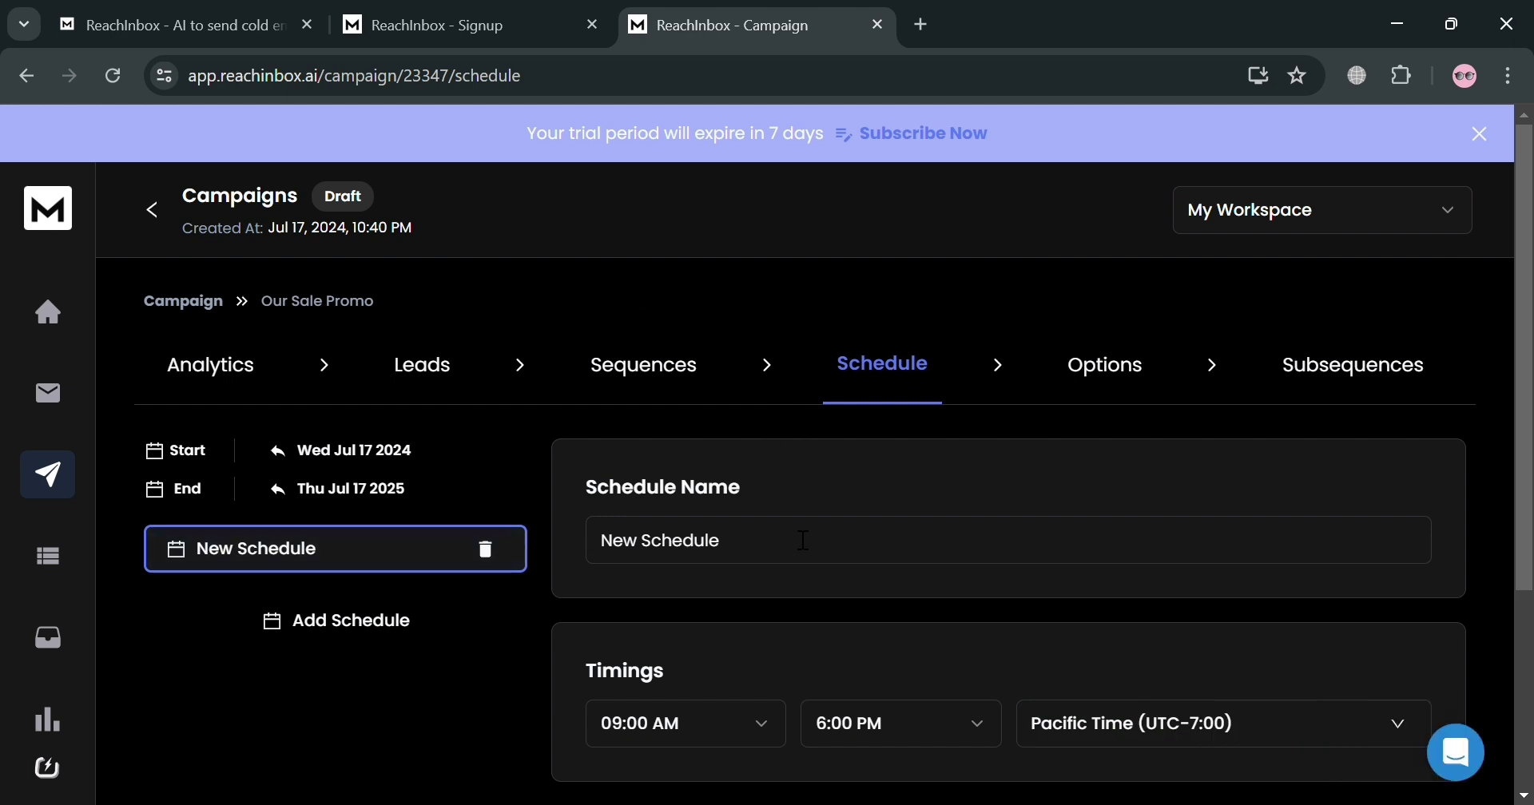
triple_click(842, 557)
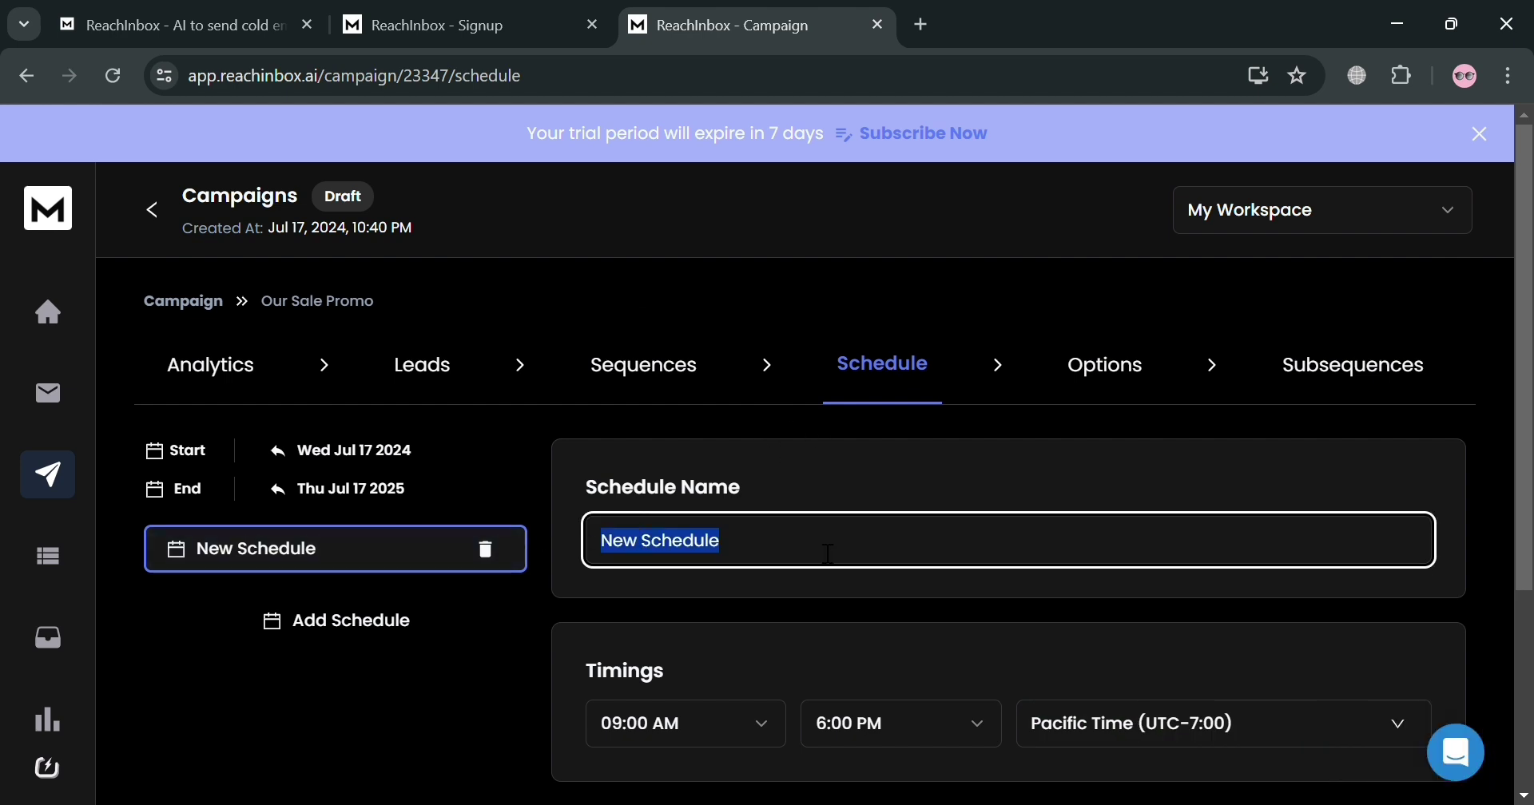
type("Promo")
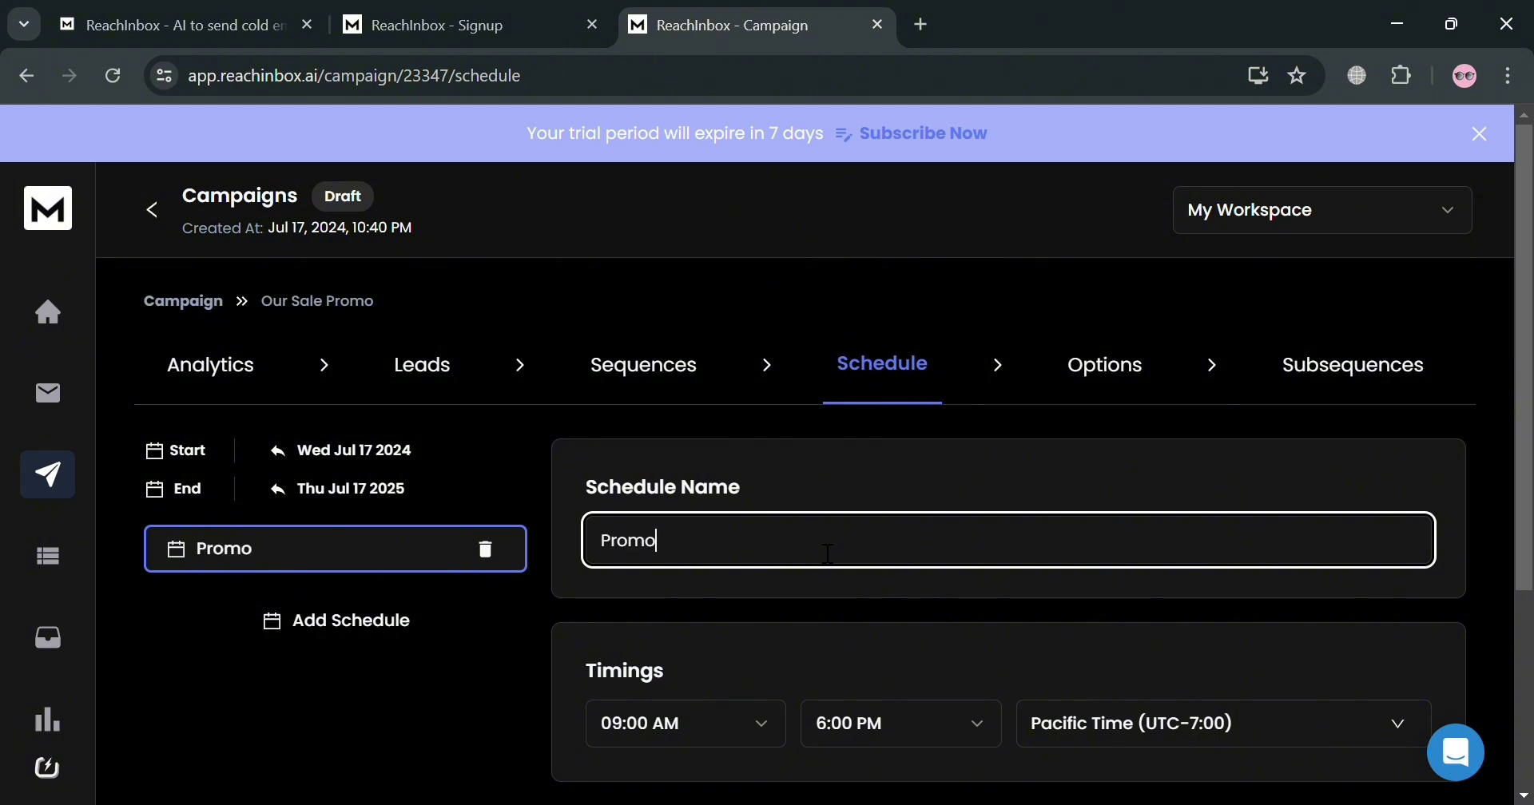
type(" Salme")
key("BackSpace")
key("BackSpace")
type("e")
- Set the schedule's start time to 08:00 AM and time zone to Hawaii (UTC-10:00)
left_click(763, 723)
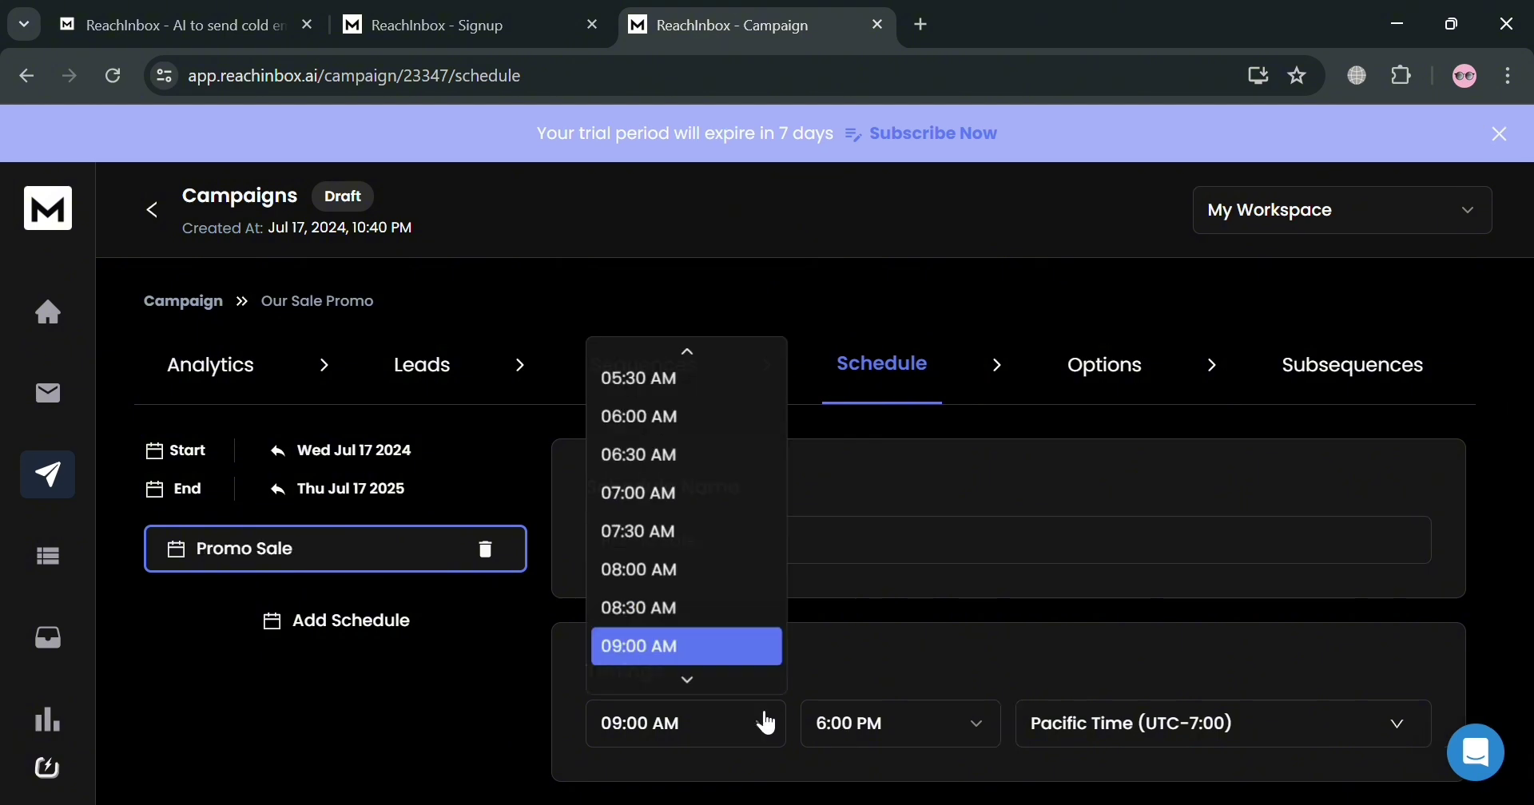
left_click(722, 531)
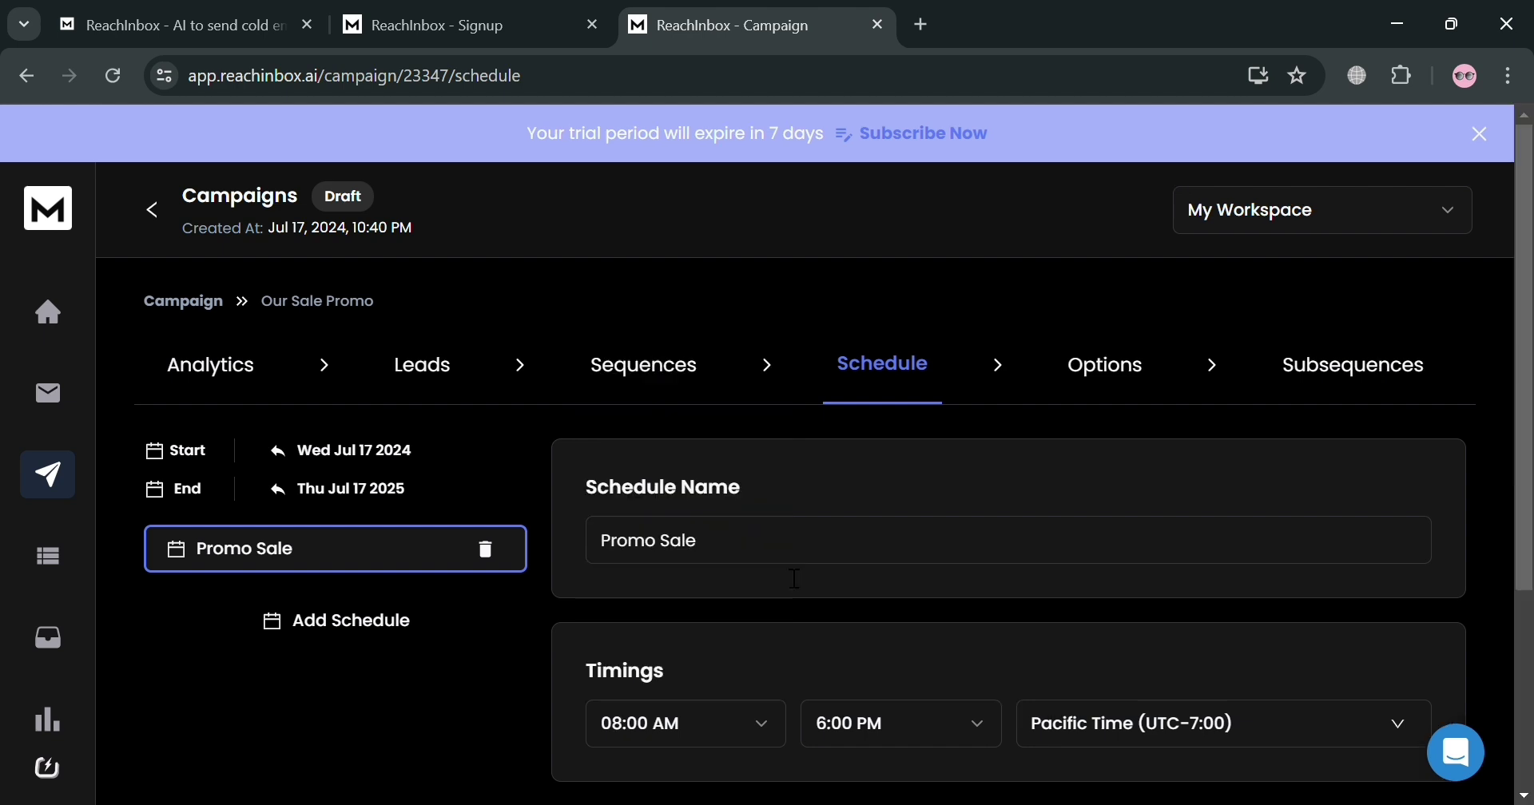
left_click(1185, 742)
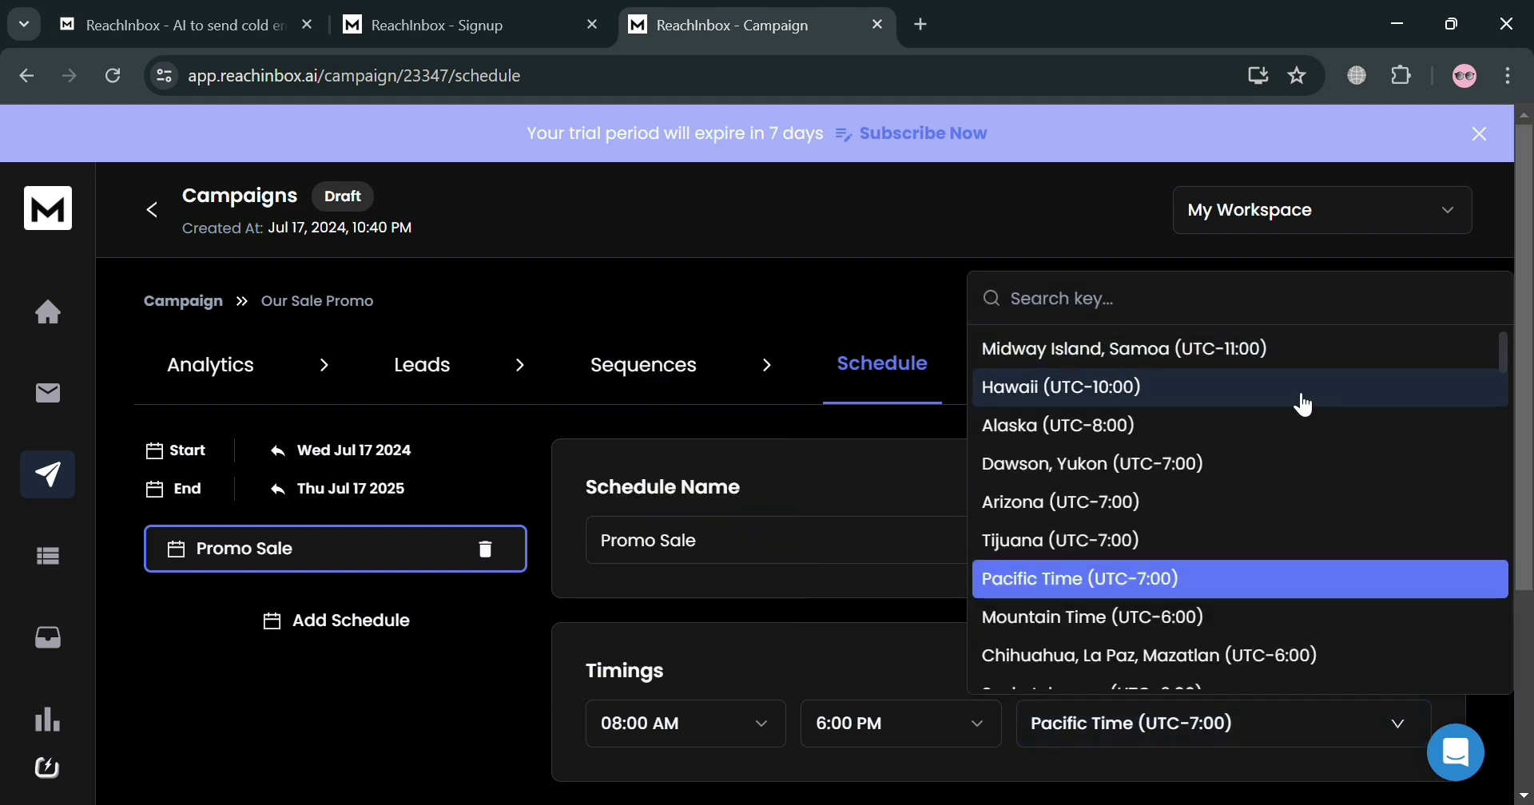
left_click(1179, 395)
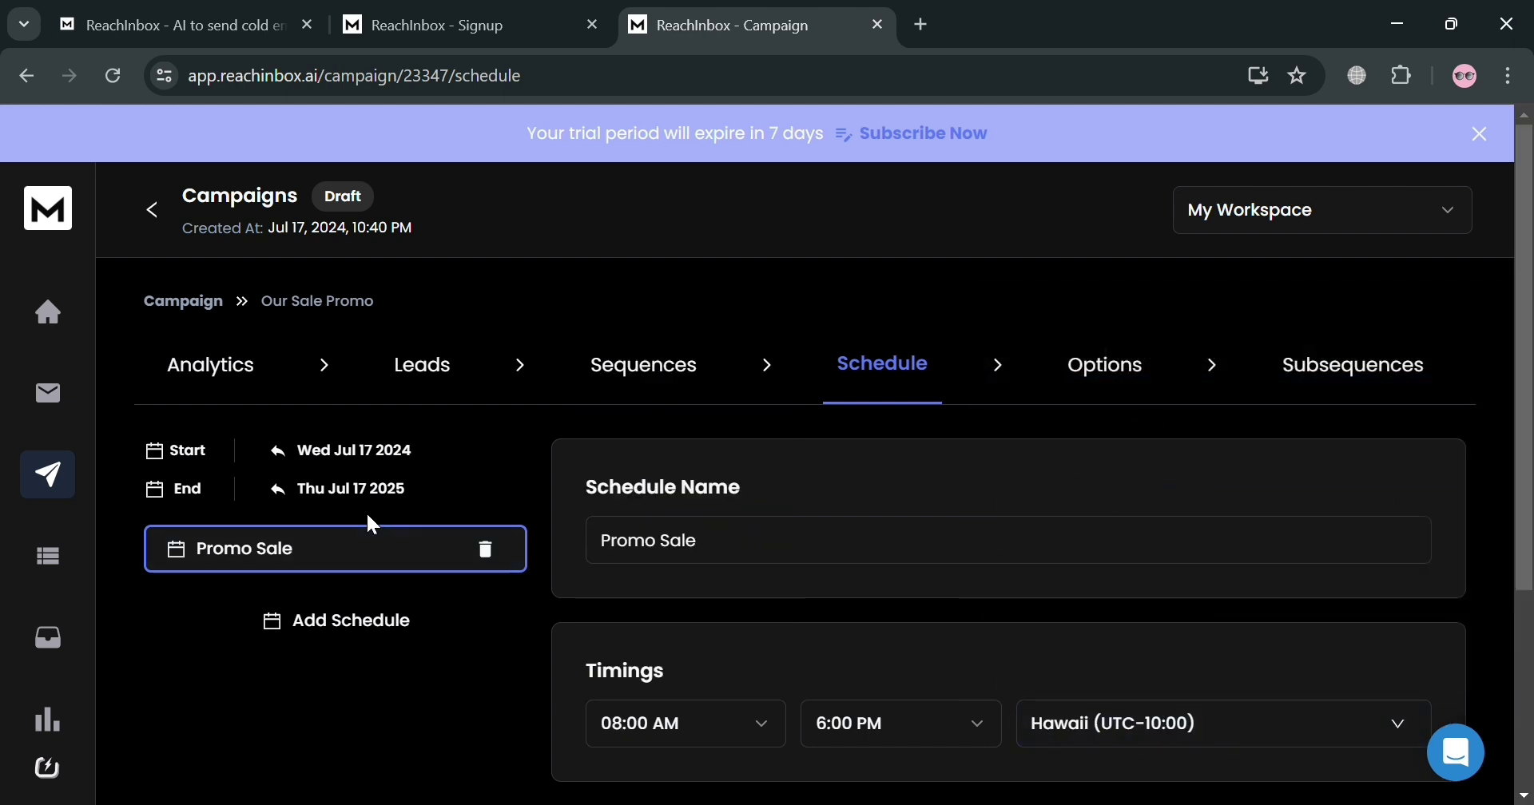
scroll(520, 702, "down", 4)
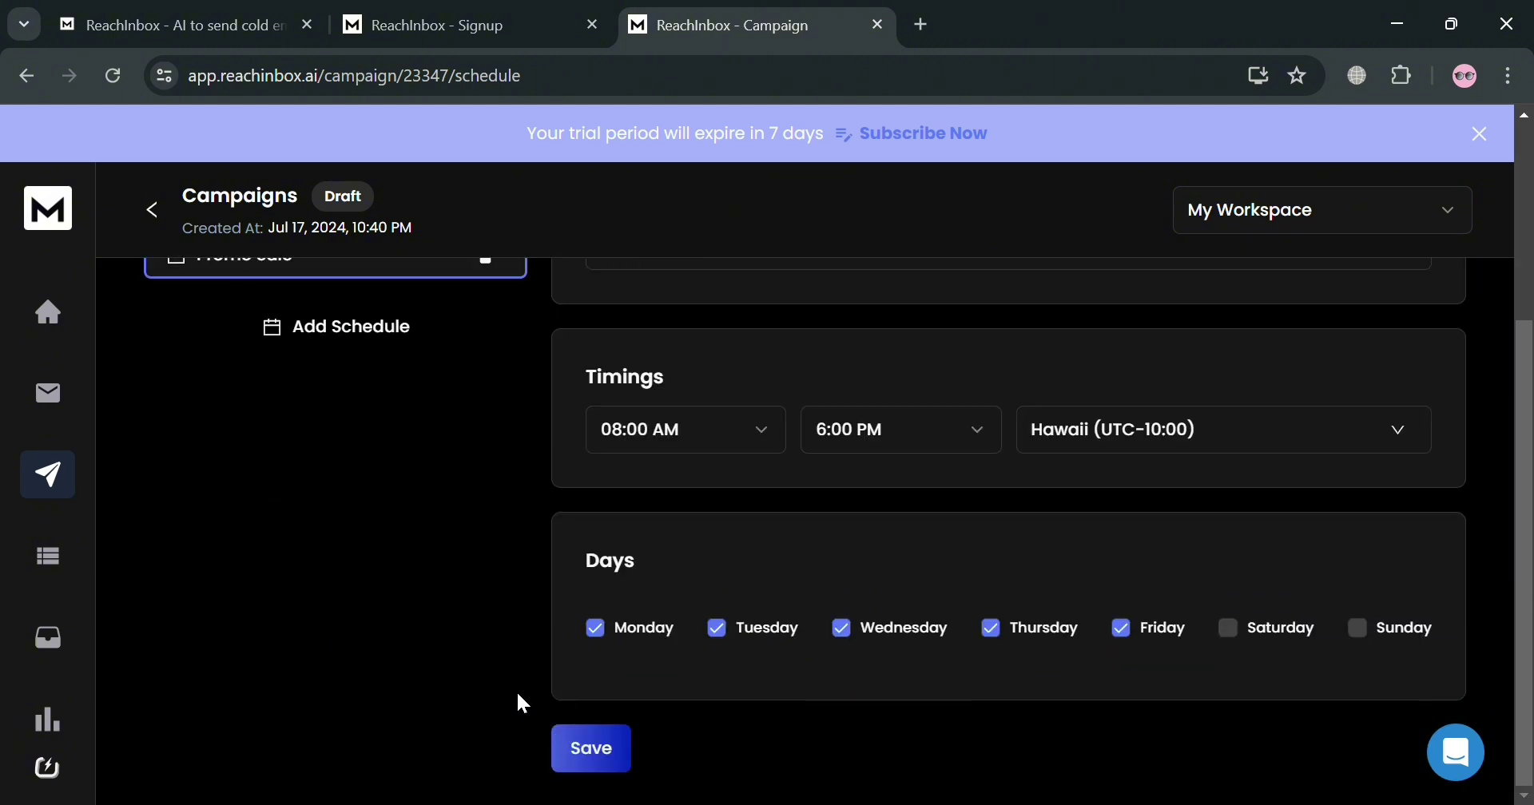
- Add a second schedule and name it 'Invitation Email'
left_click(297, 319)
scroll(462, 556, "up", 3)
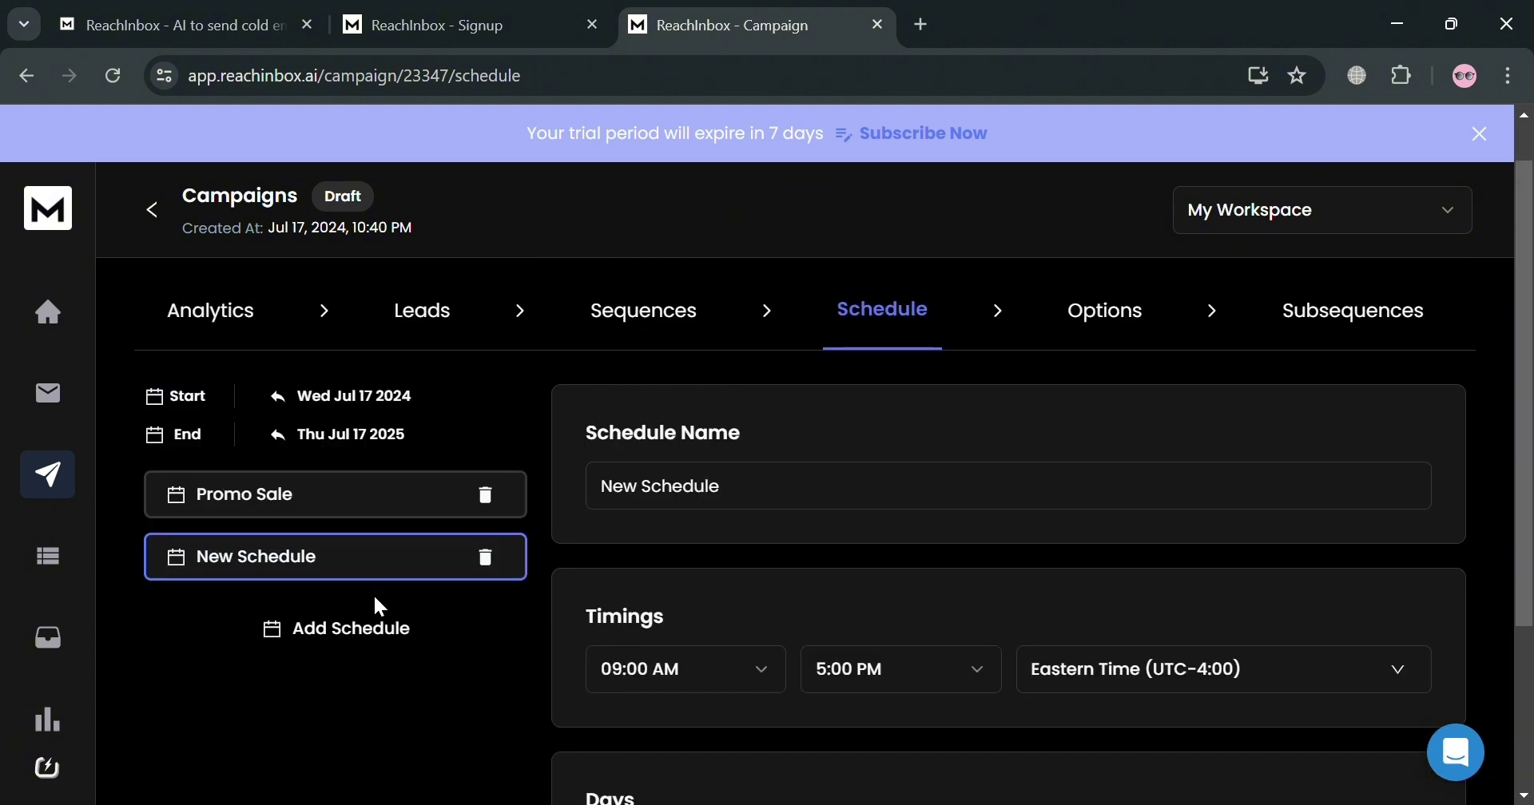
left_click(911, 486)
double_click(914, 492)
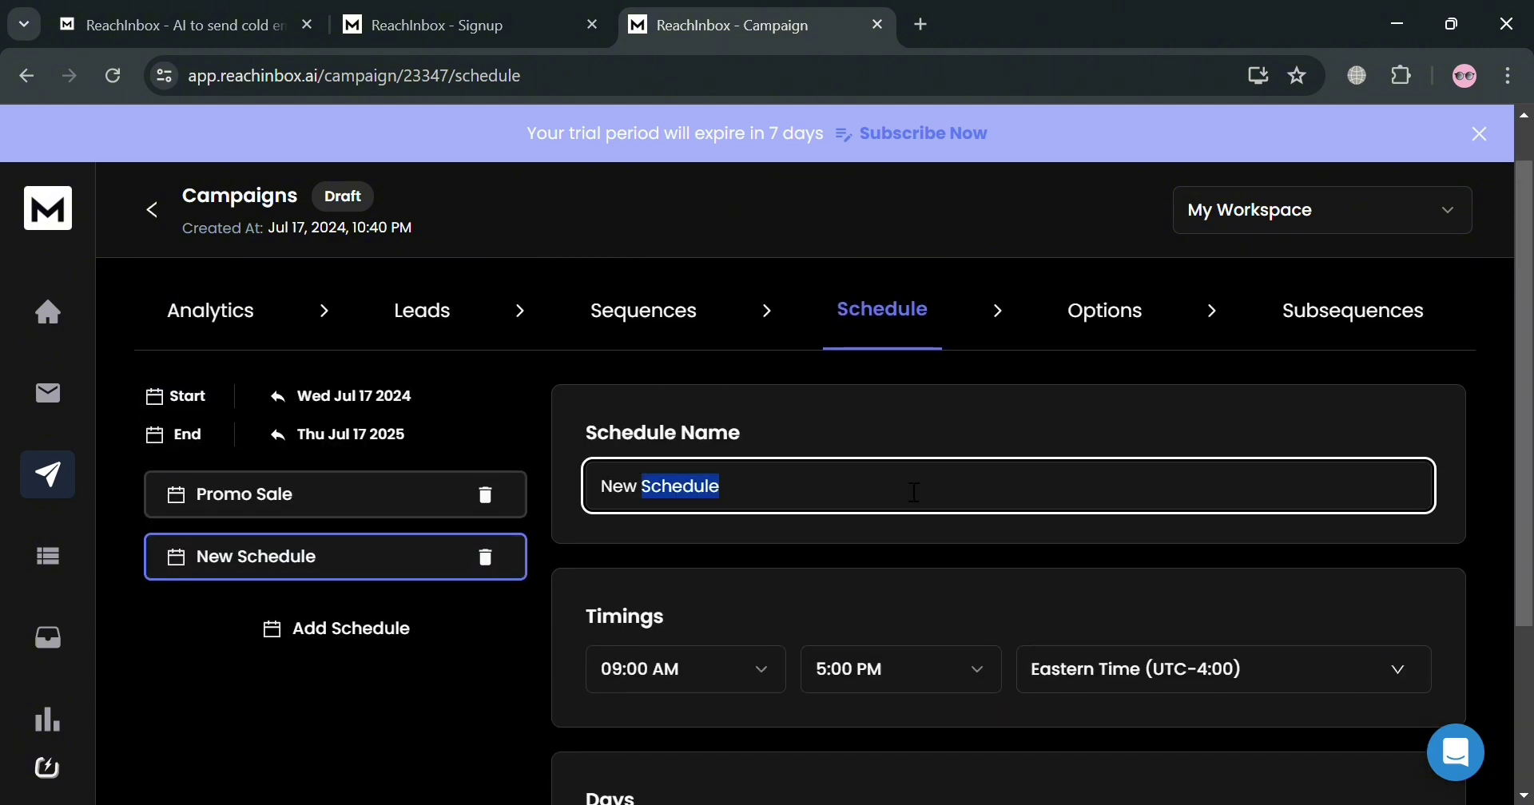
key("BackSpace")
key("BackSpace")
key("BackSpace")
key("BackSpace")
key("BackSpace")
type("Ini")
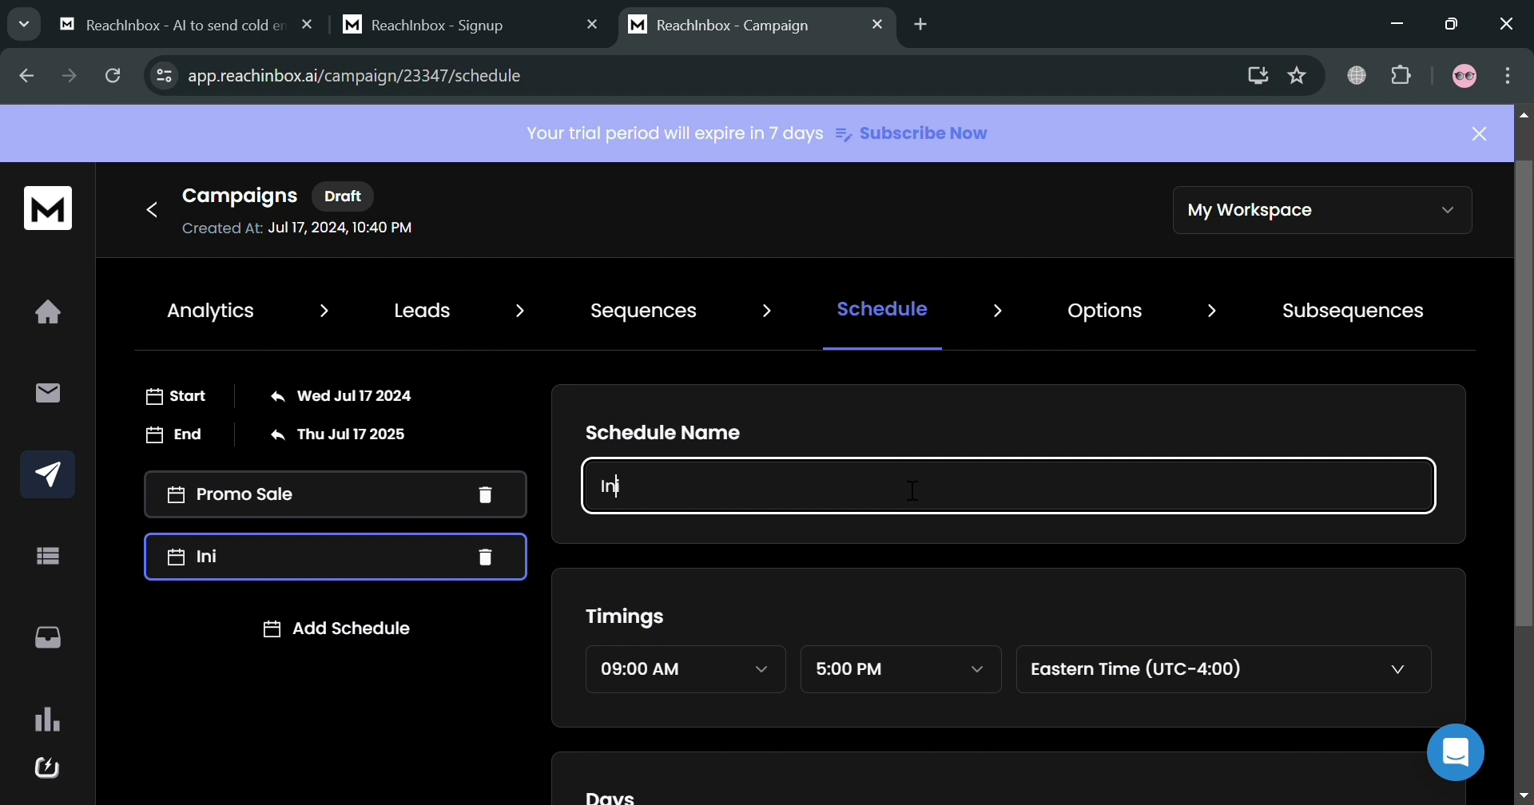
key("BackSpace")
type("vitation ")
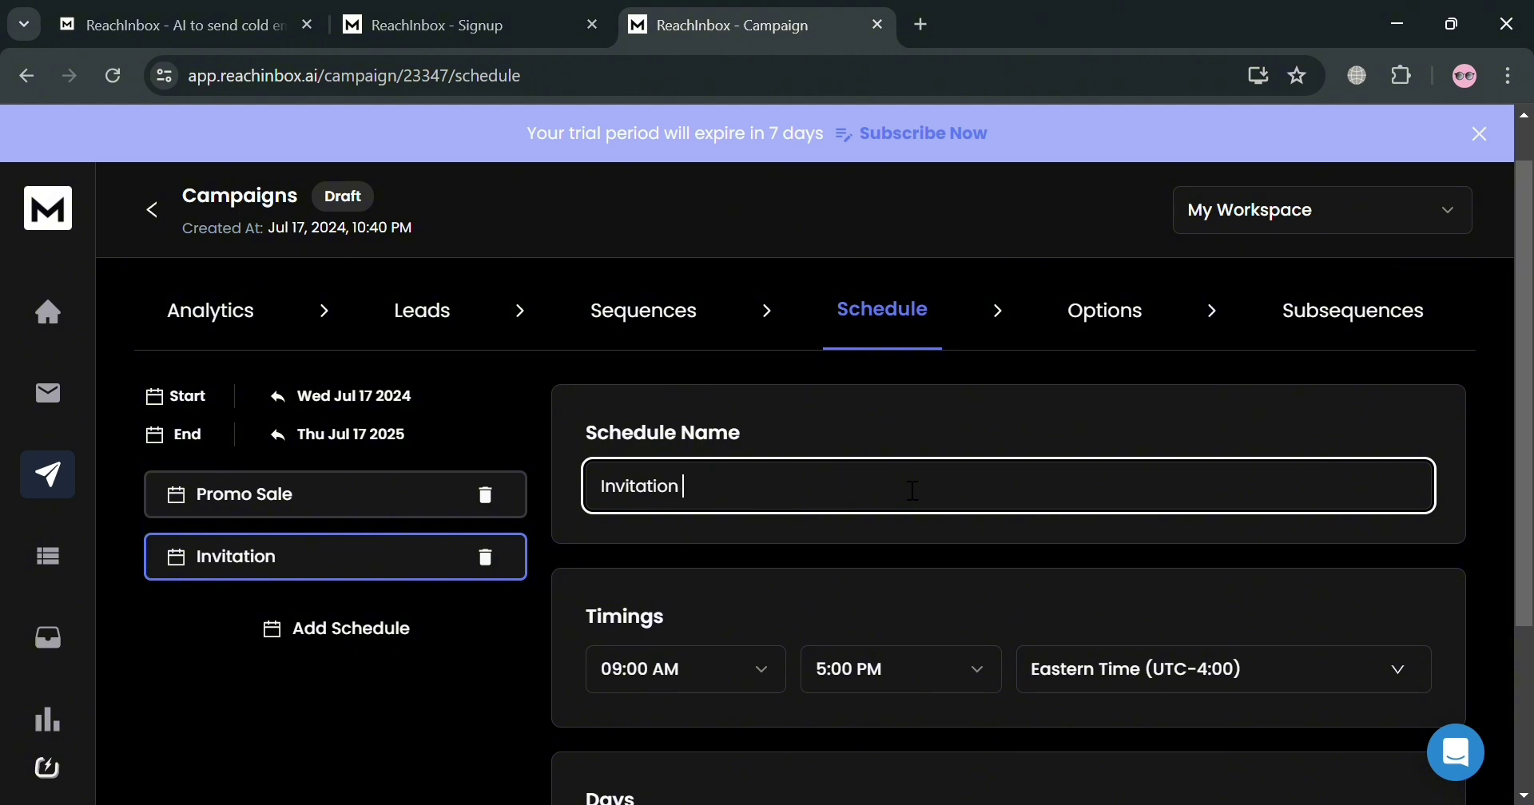
type("Email")
- Limit the schedule's sending days to Saturday and Sunday and save it
scroll(859, 452, "down", 2)
scroll(1086, 592, "down", 2)
left_click(1232, 639)
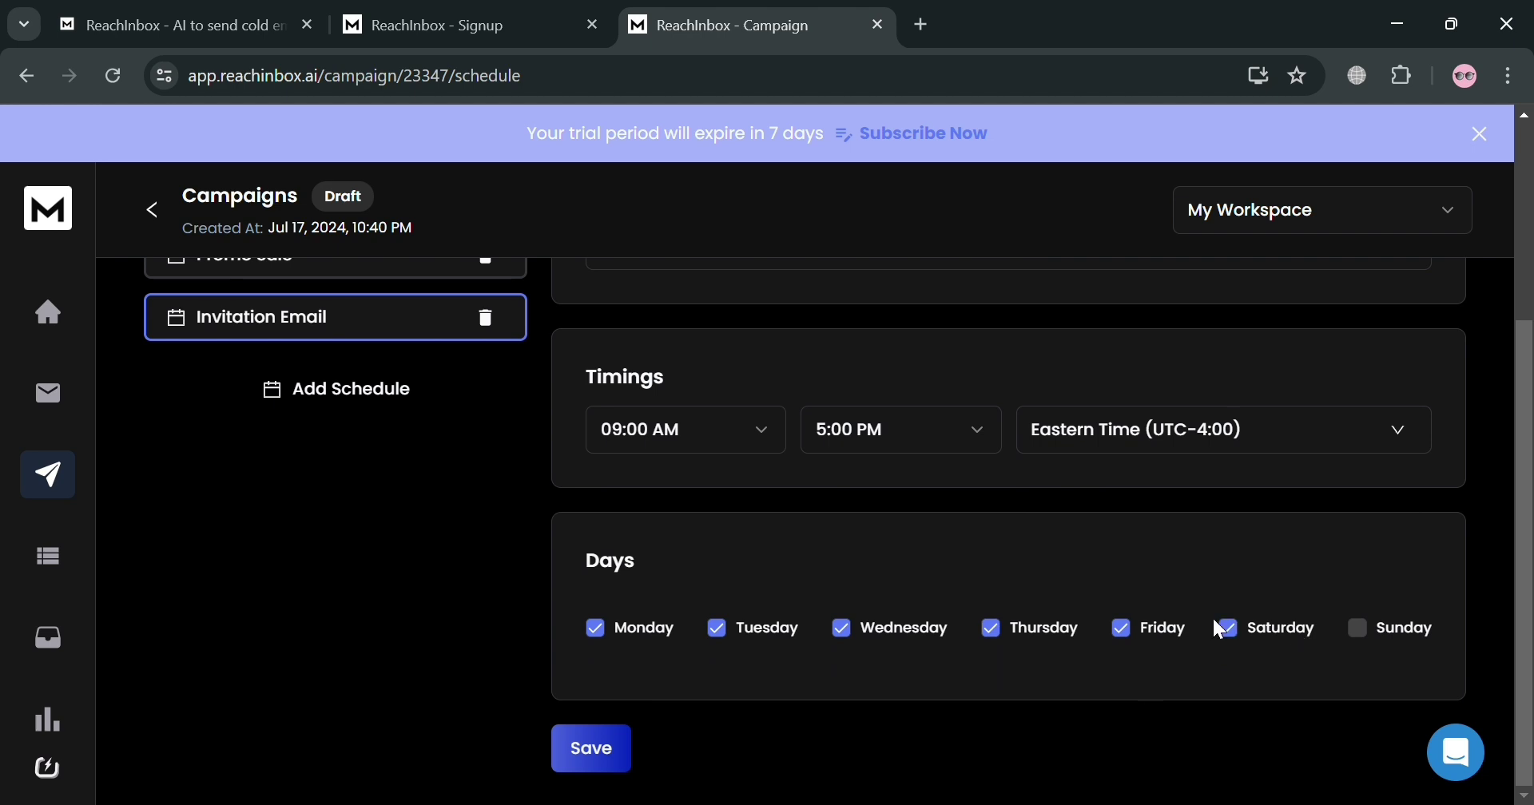
left_click(1125, 629)
left_click(993, 628)
left_click(722, 637)
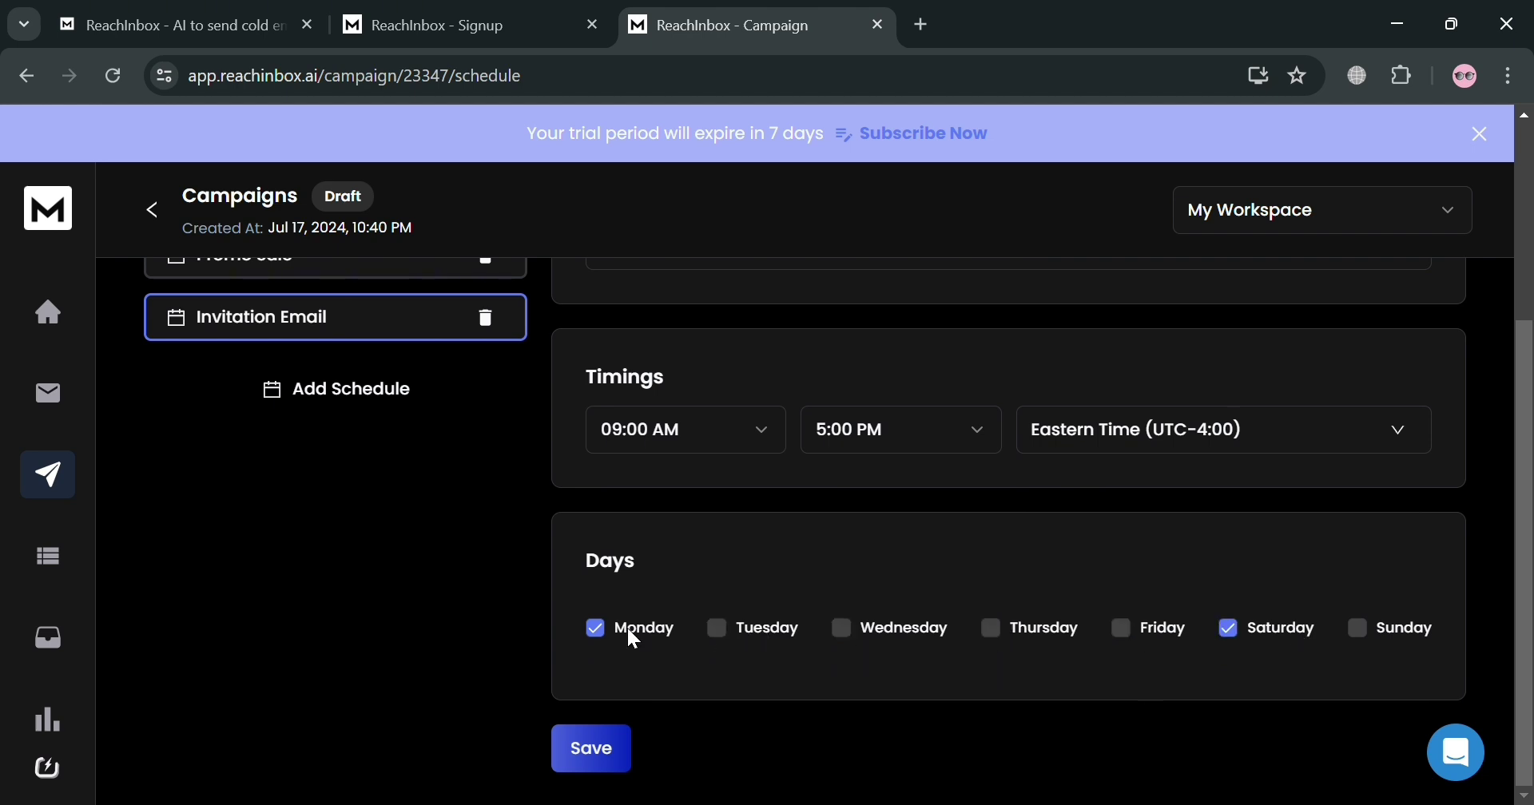
left_click(610, 639)
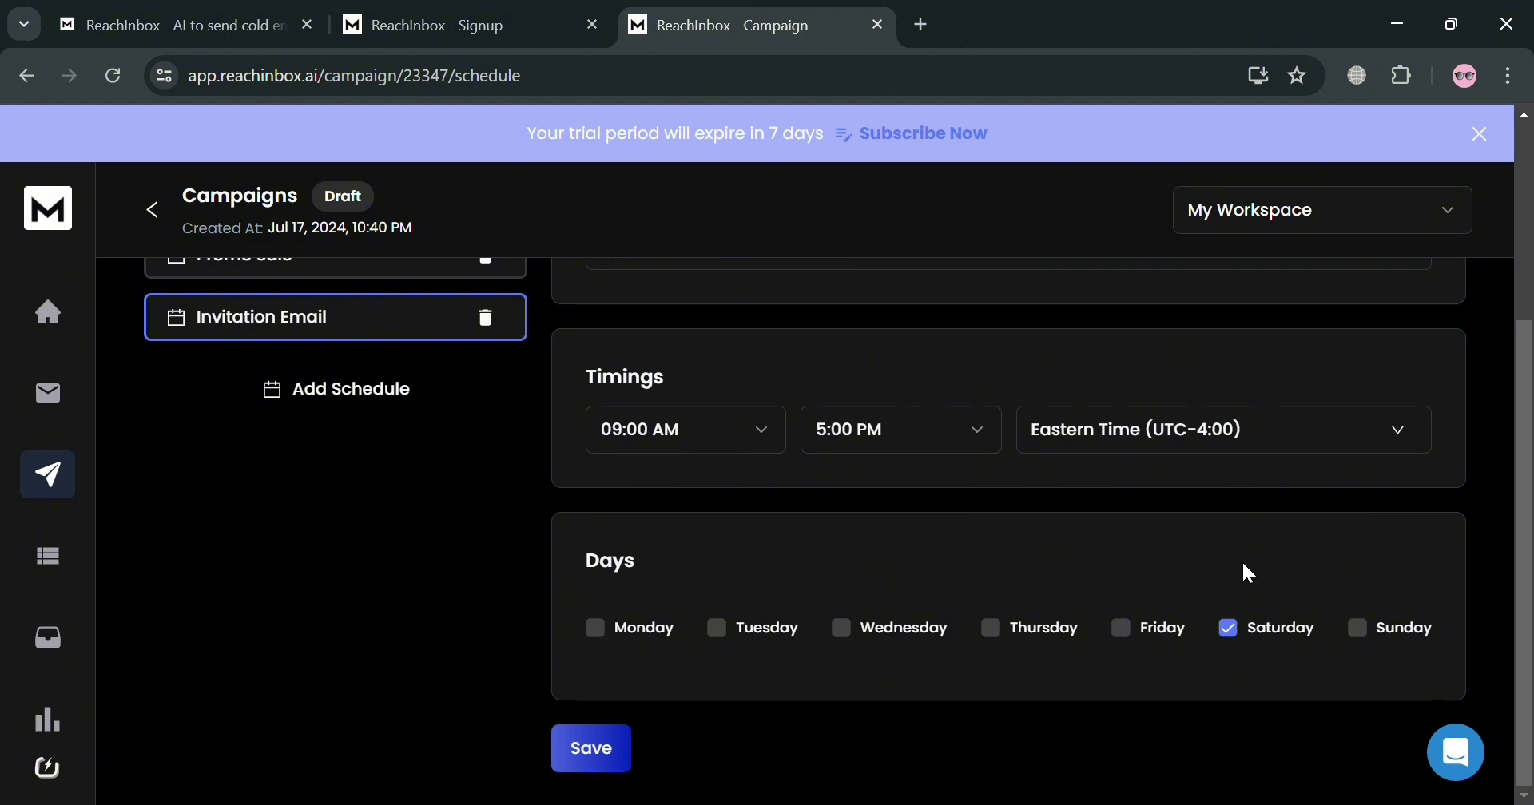
left_click(1368, 632)
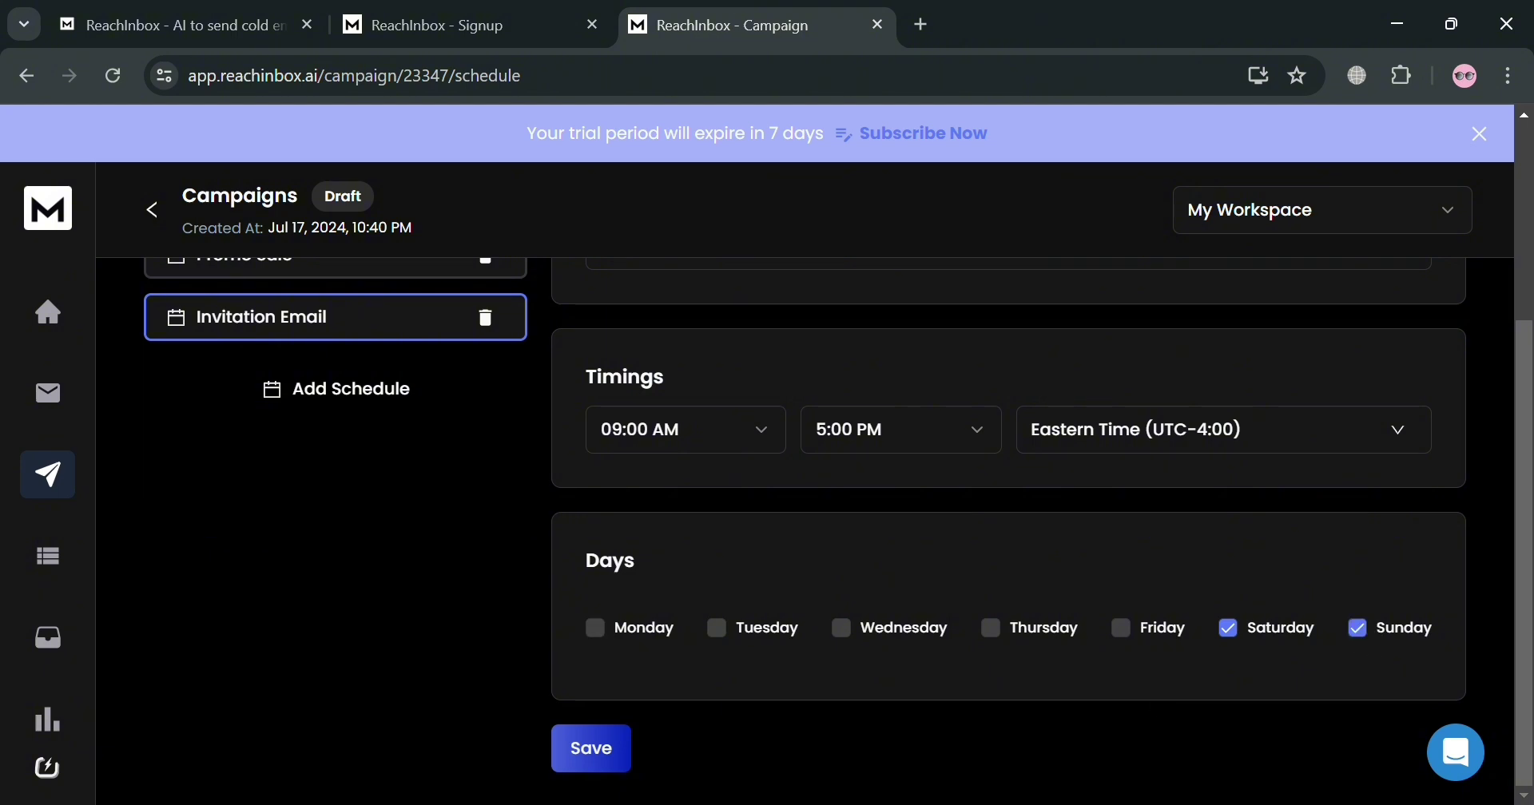
left_click(587, 762)
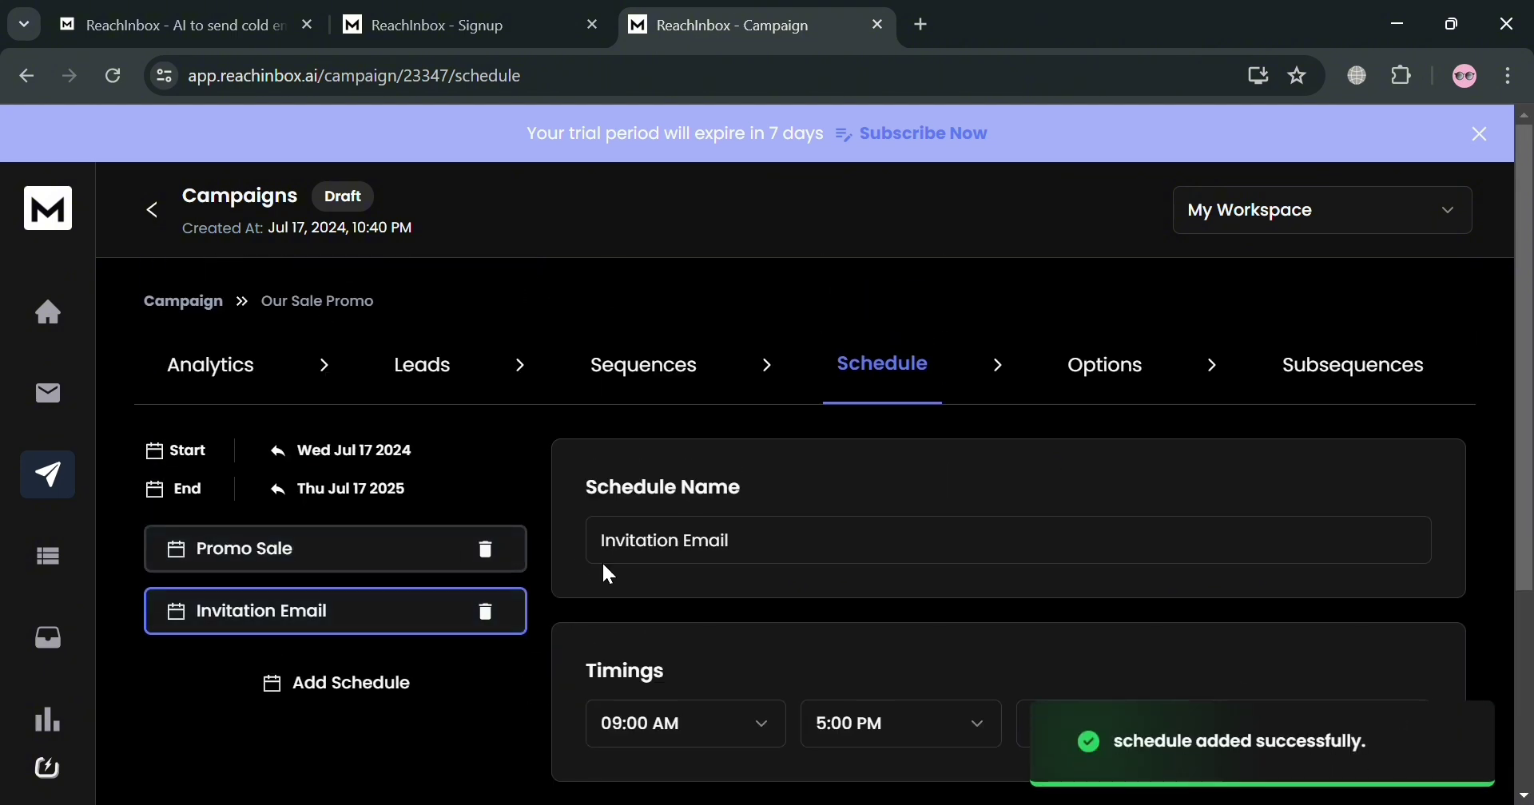
- On the Options tab, check the mailbox selector's Utilization and Health Score filters, then close it unchanged
left_click(1106, 372)
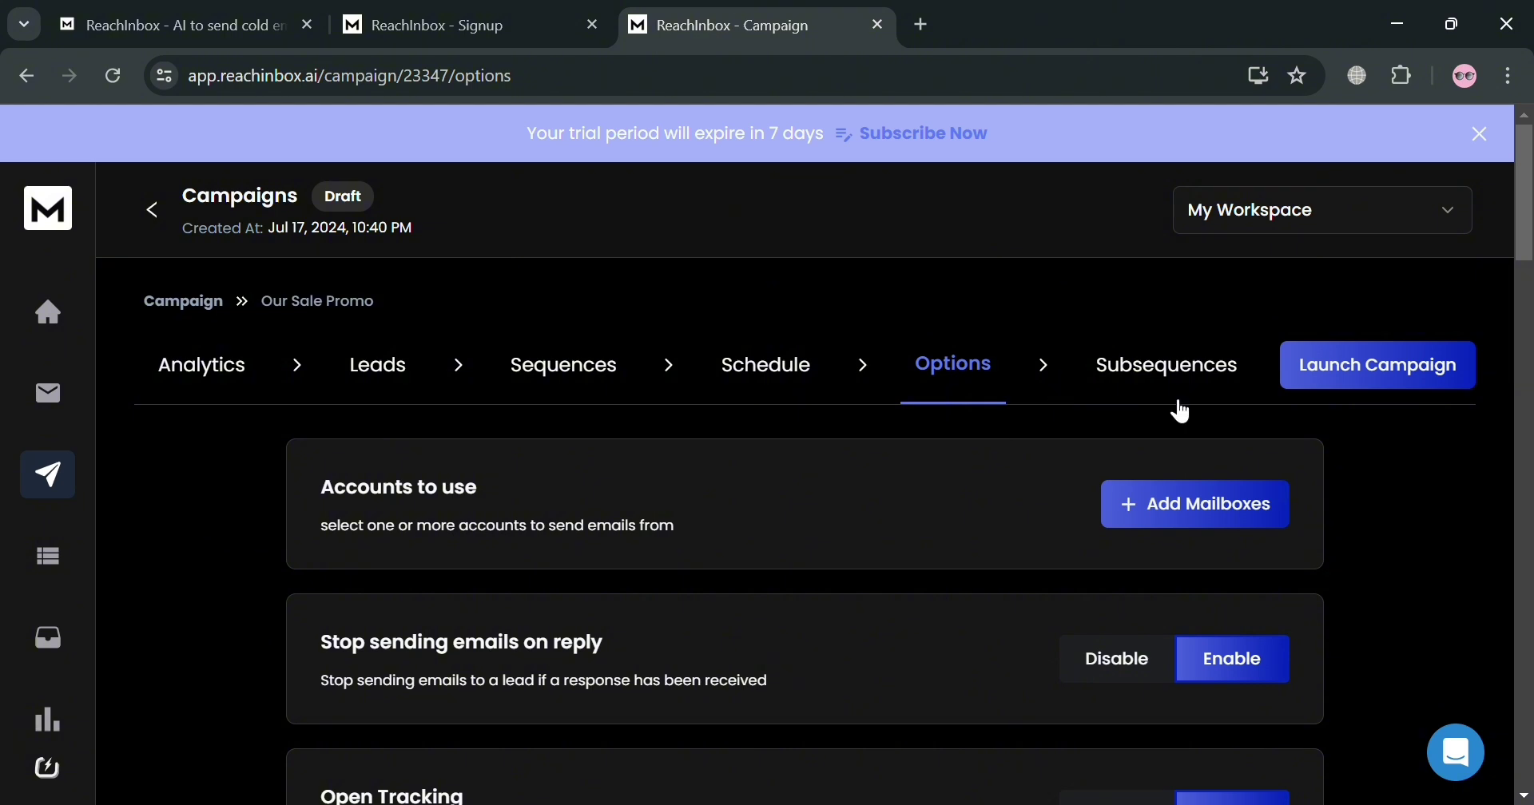
scroll(1112, 522, "down", 2)
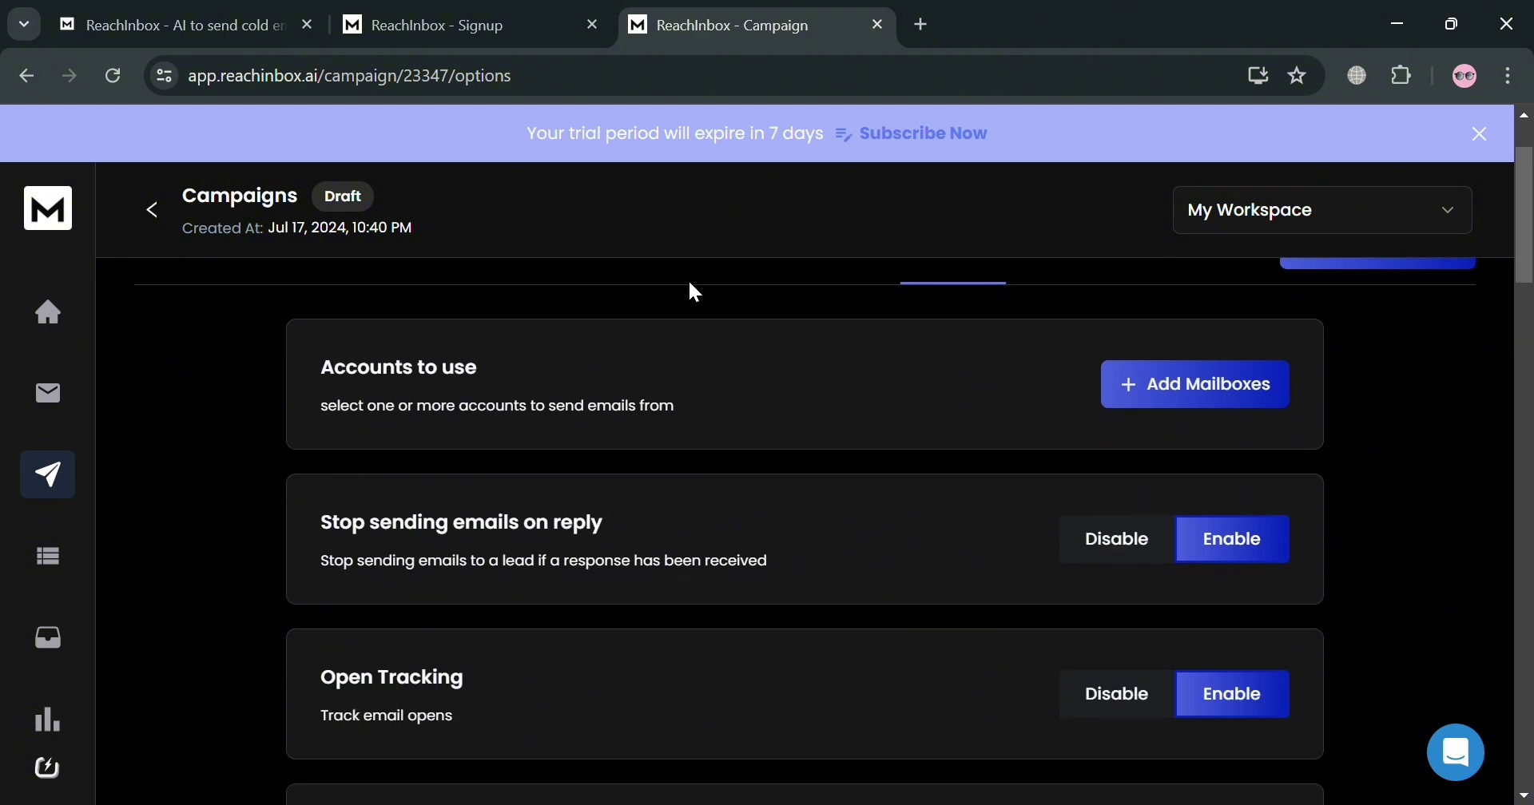
left_click(1202, 387)
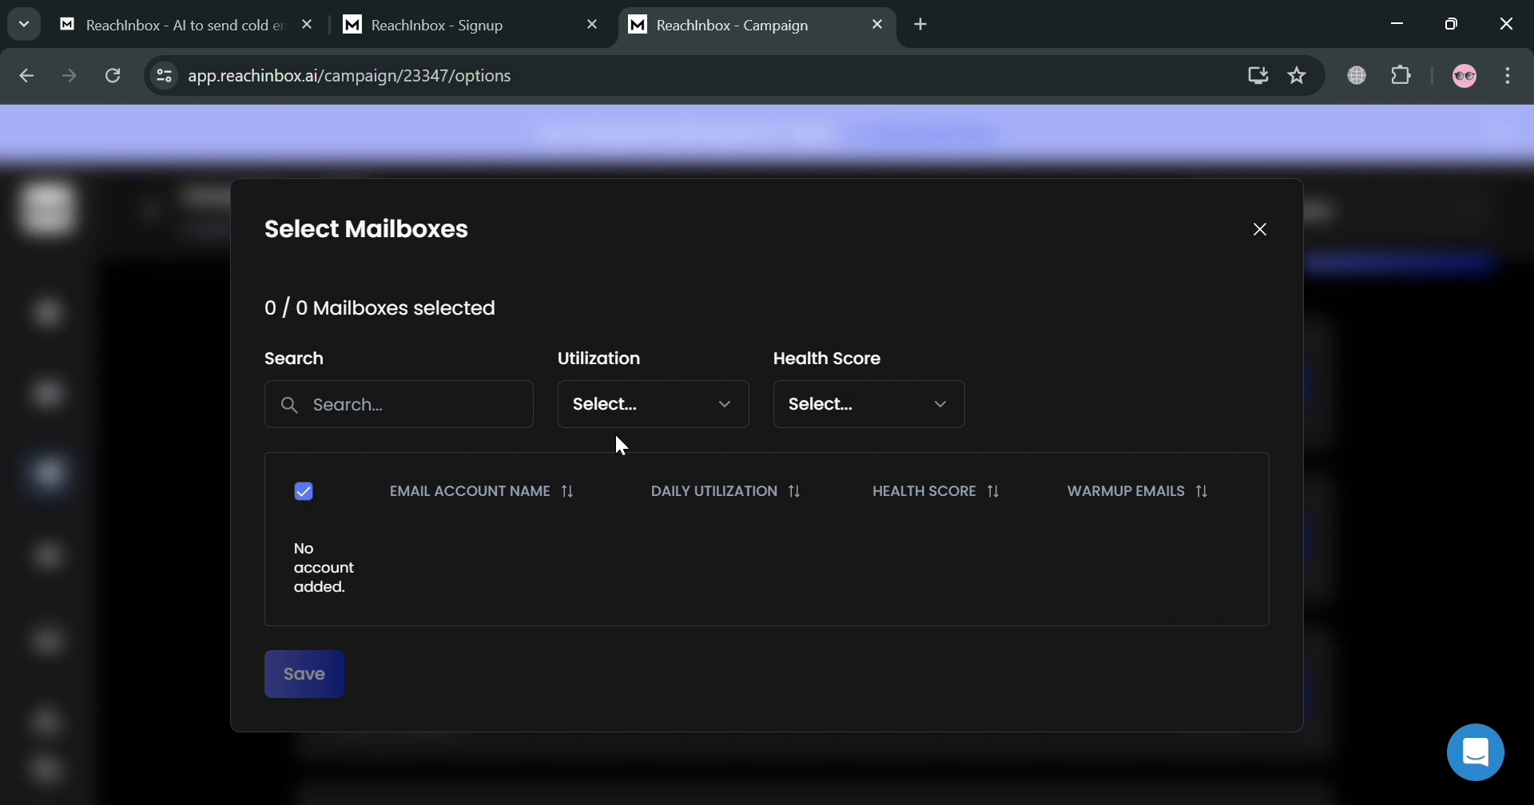
left_click(658, 408)
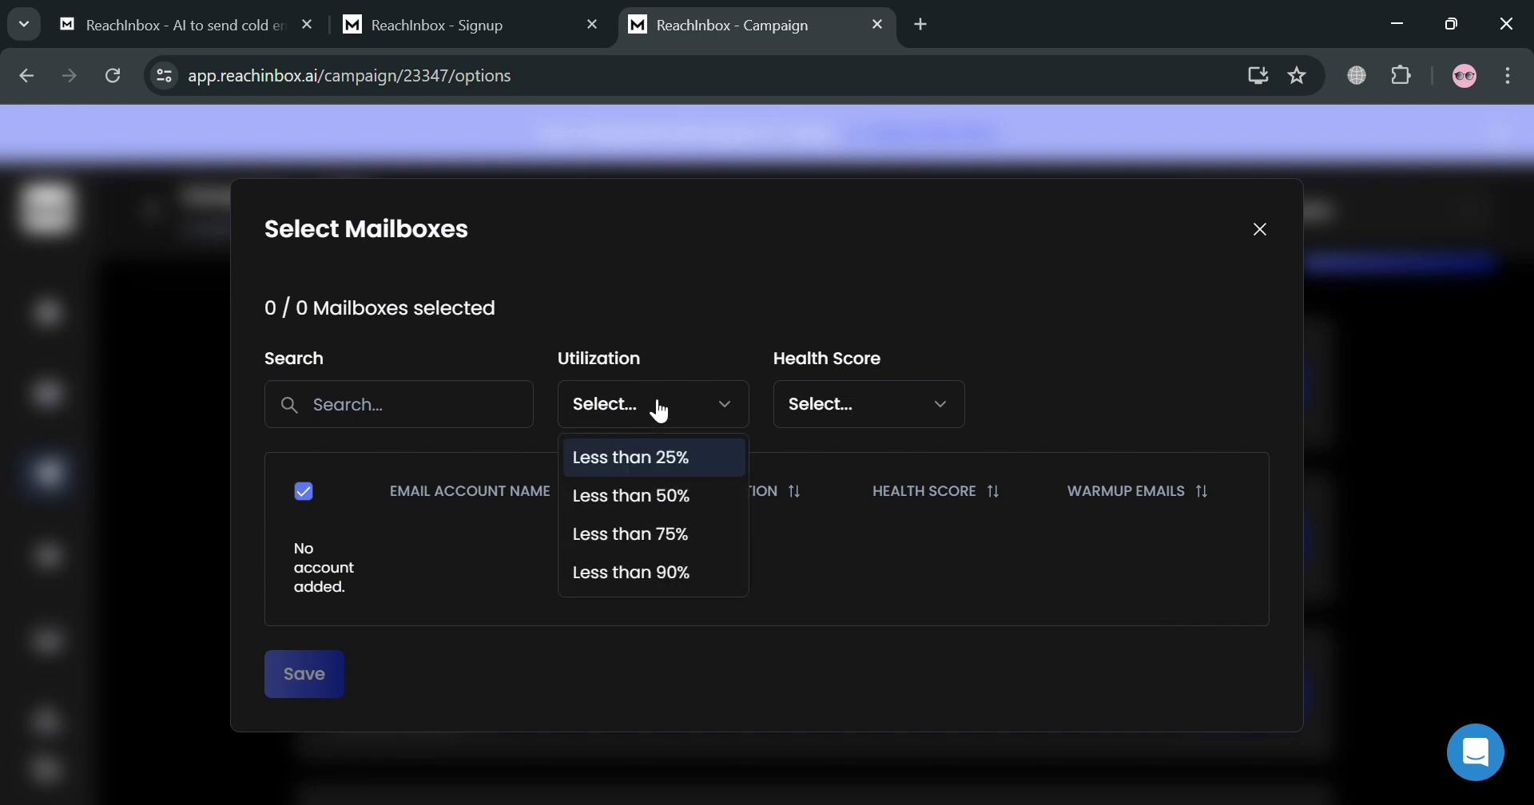
left_click(891, 401)
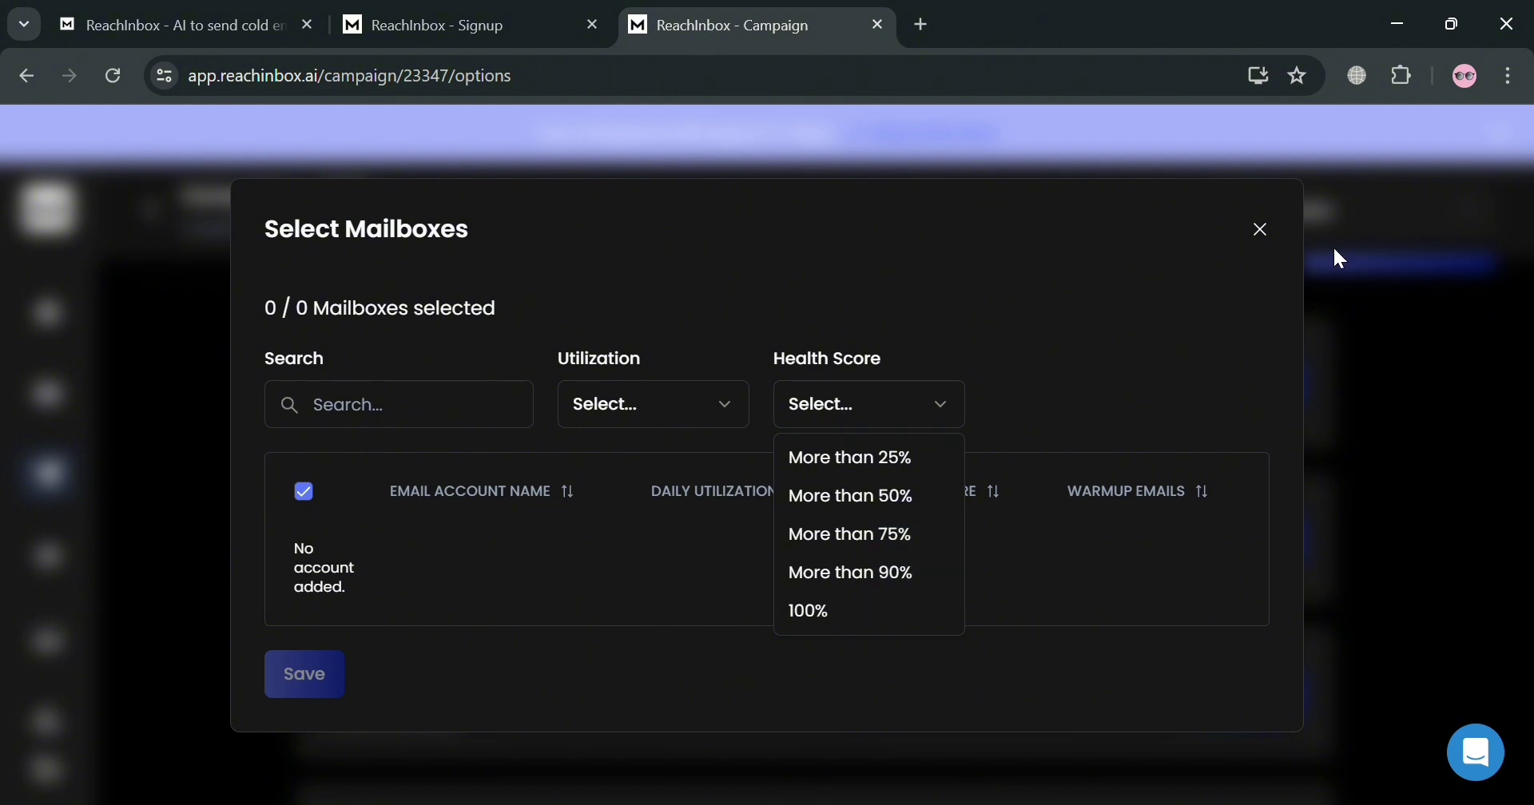
left_click(1261, 230)
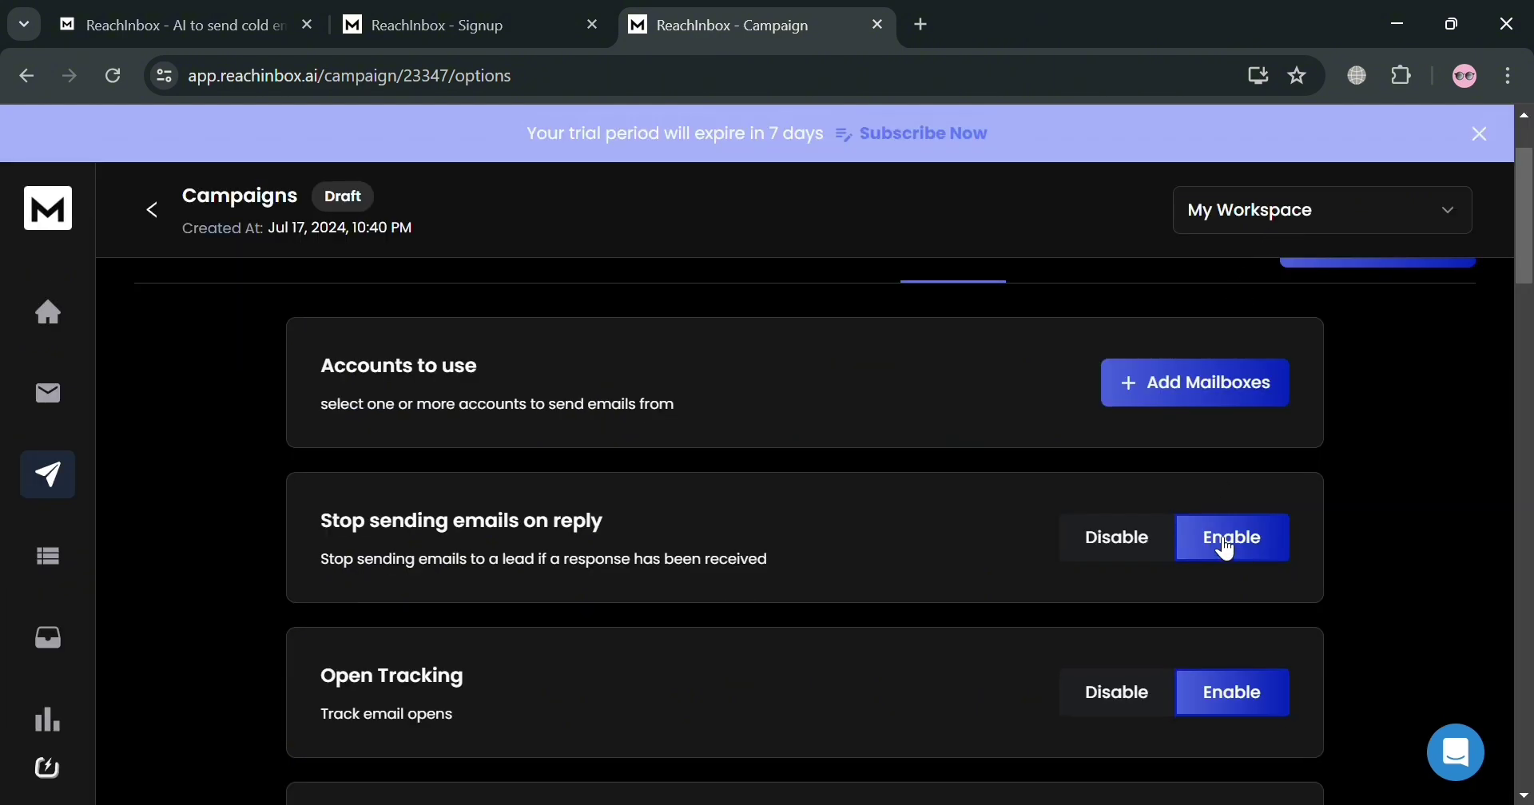
- Change the campaign's Daily Limit from 200 to 100 emails
scroll(698, 396, "down", 2)
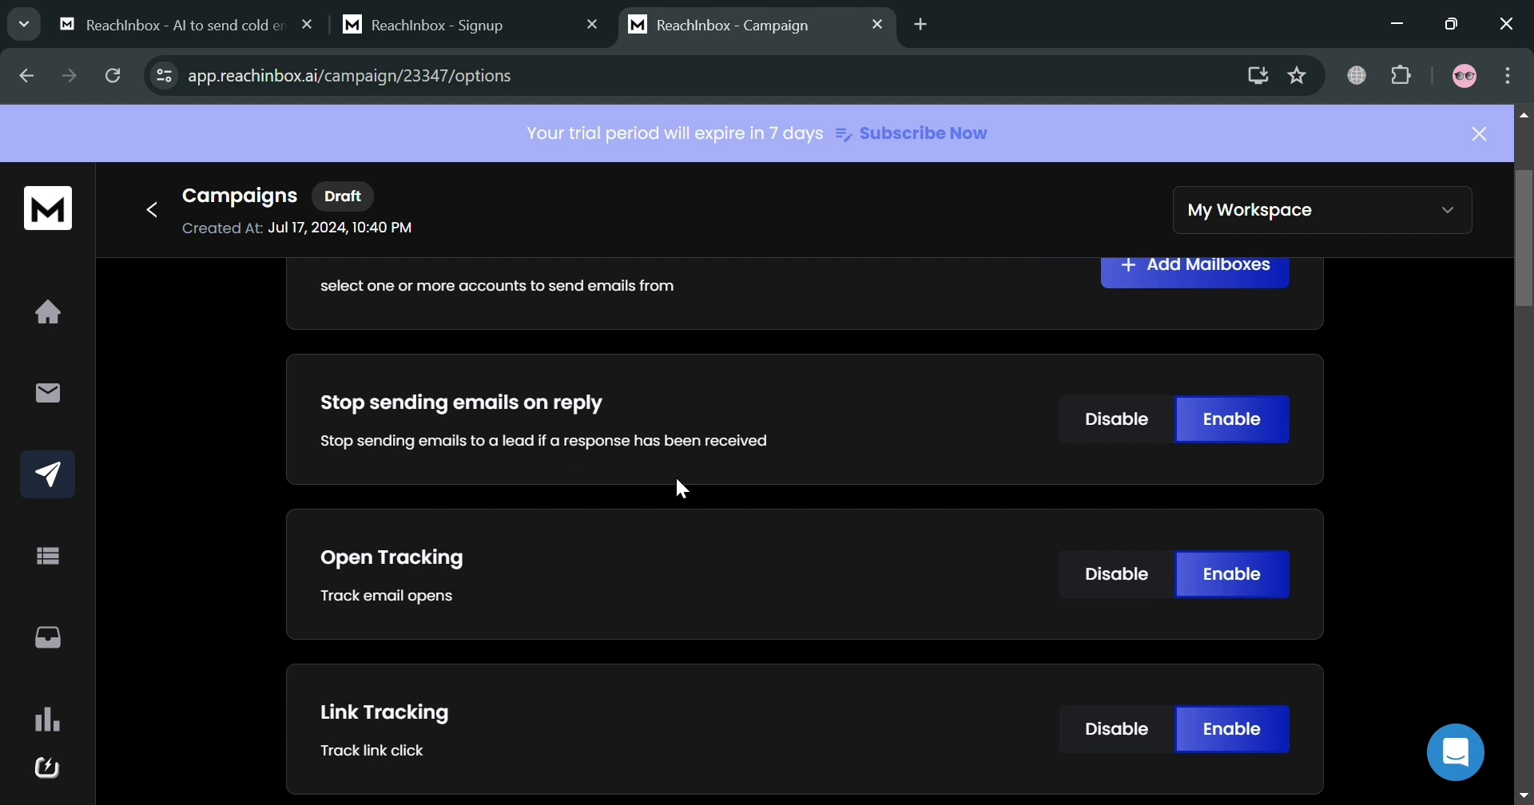
scroll(476, 607, "down", 4)
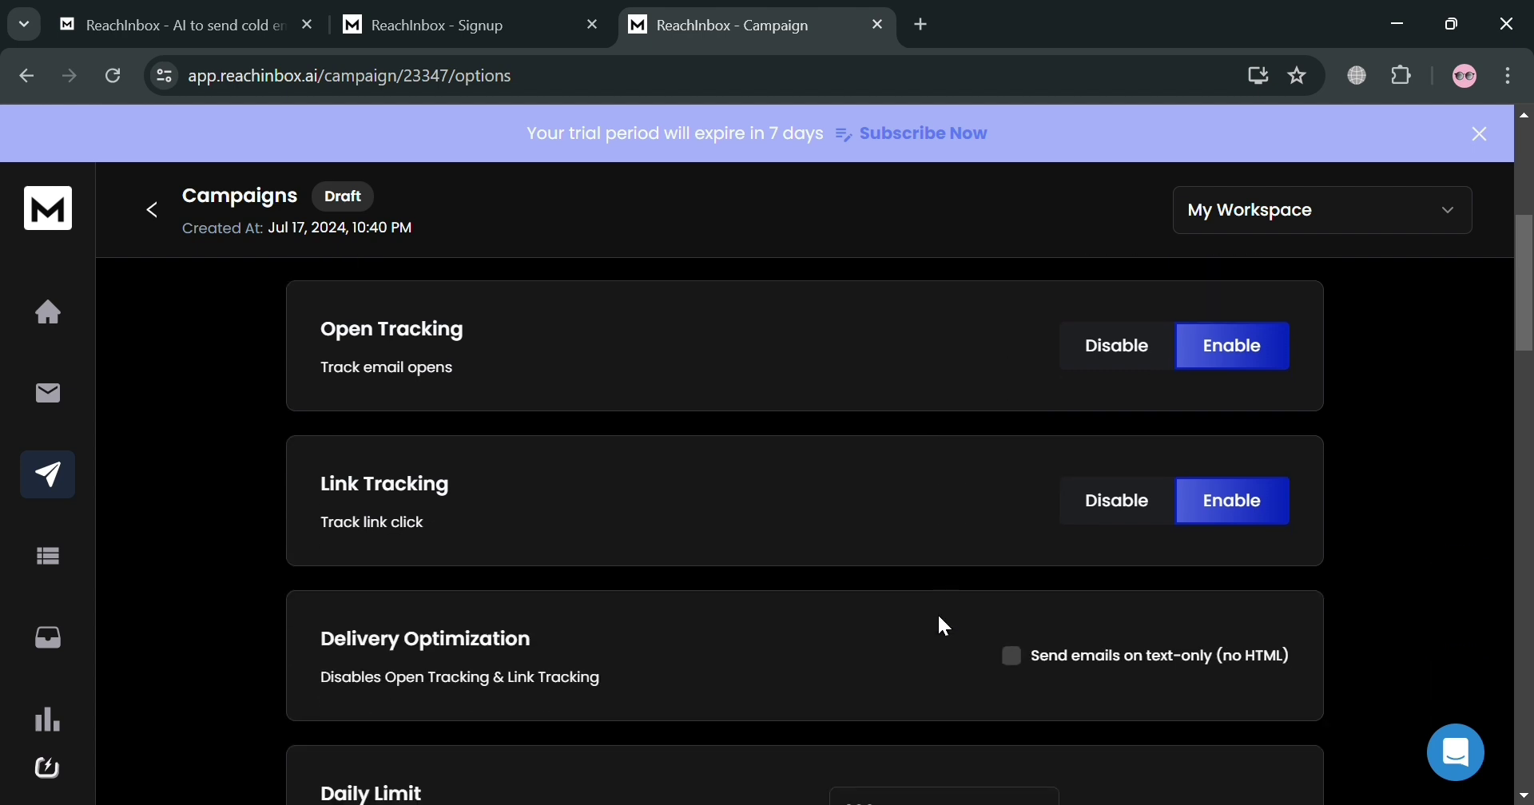
scroll(941, 619, "down", 2)
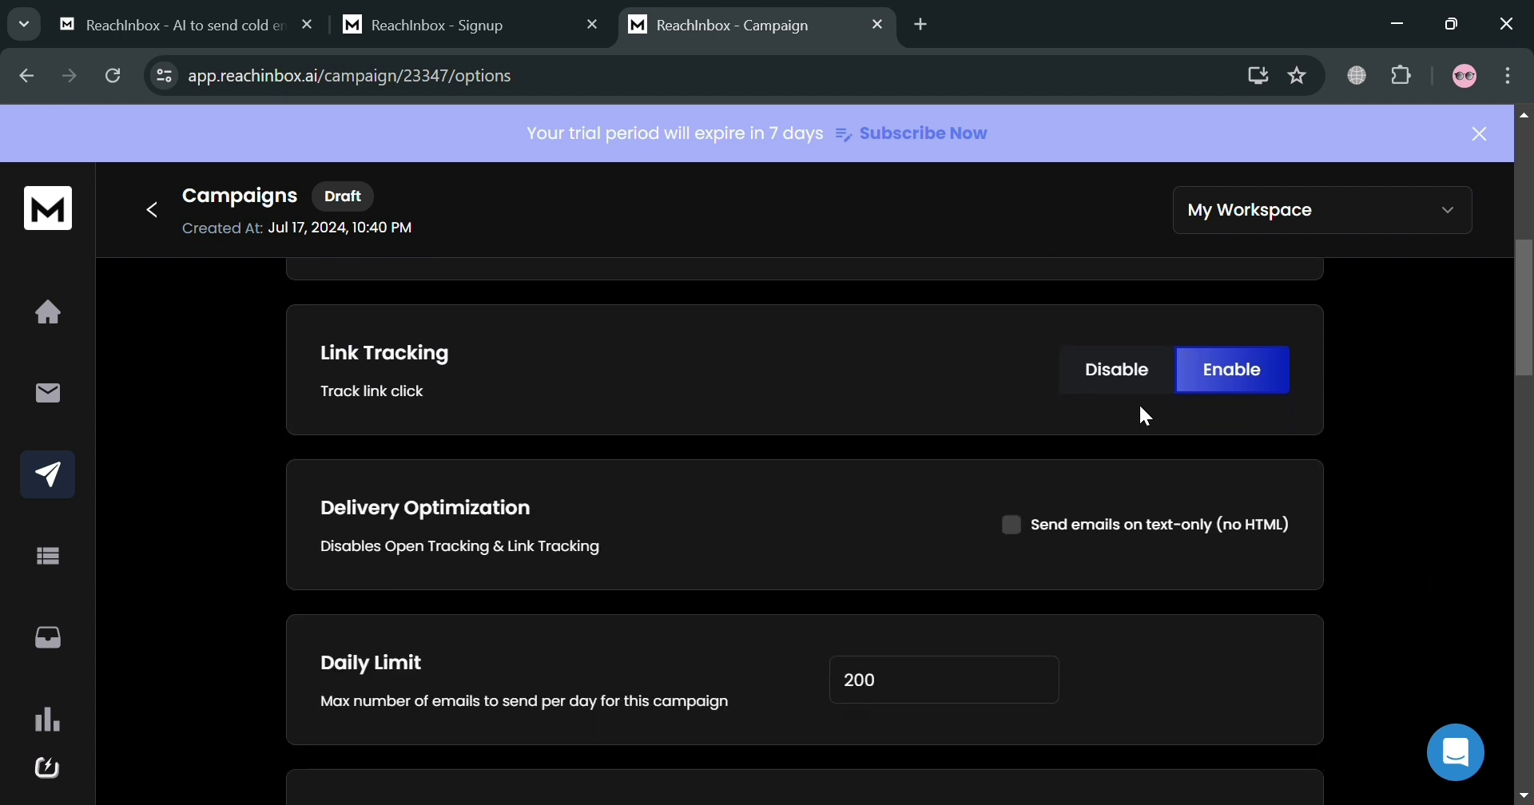
scroll(952, 648, "down", 2)
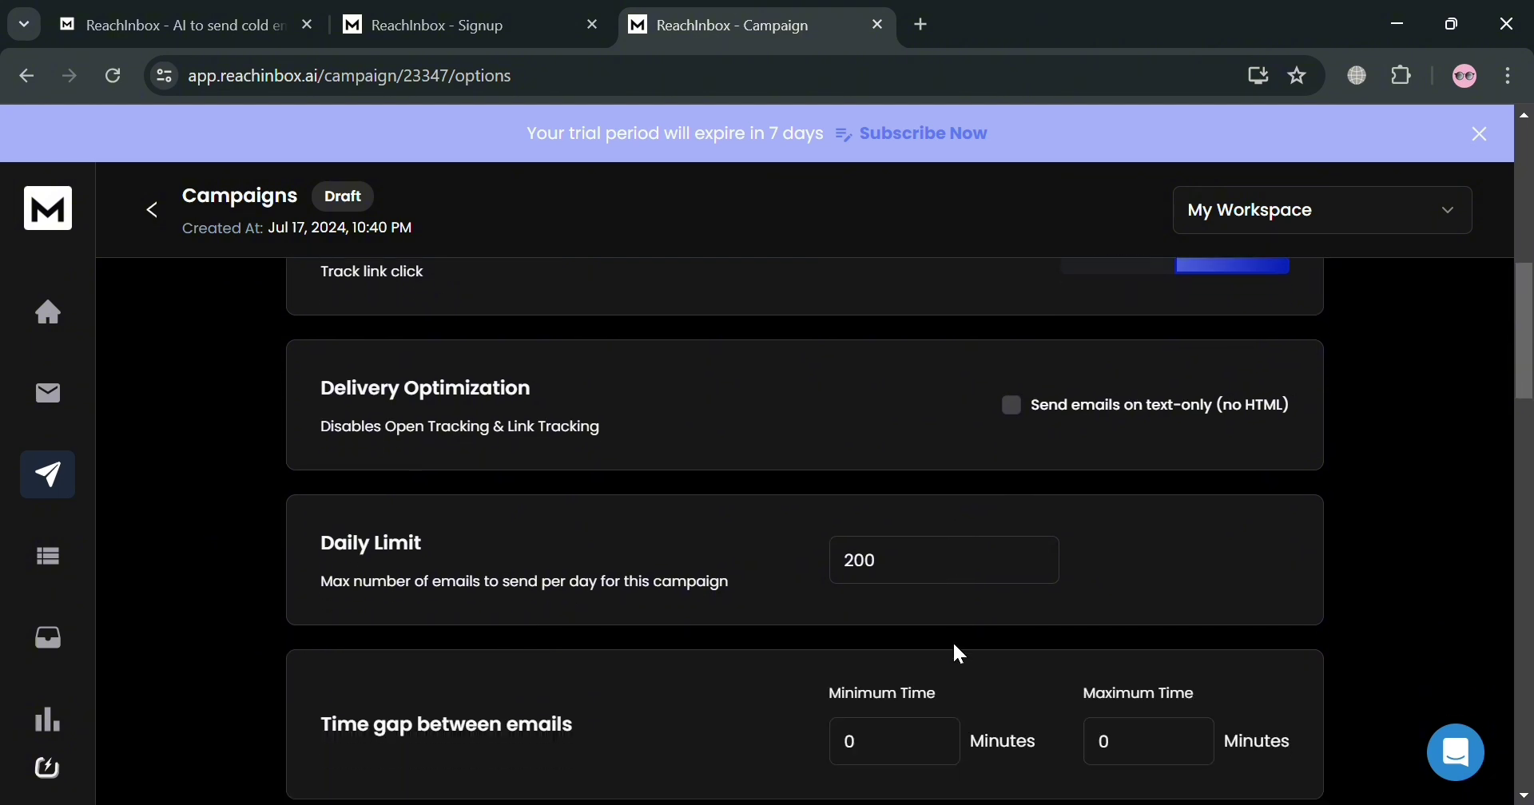
left_click(927, 582)
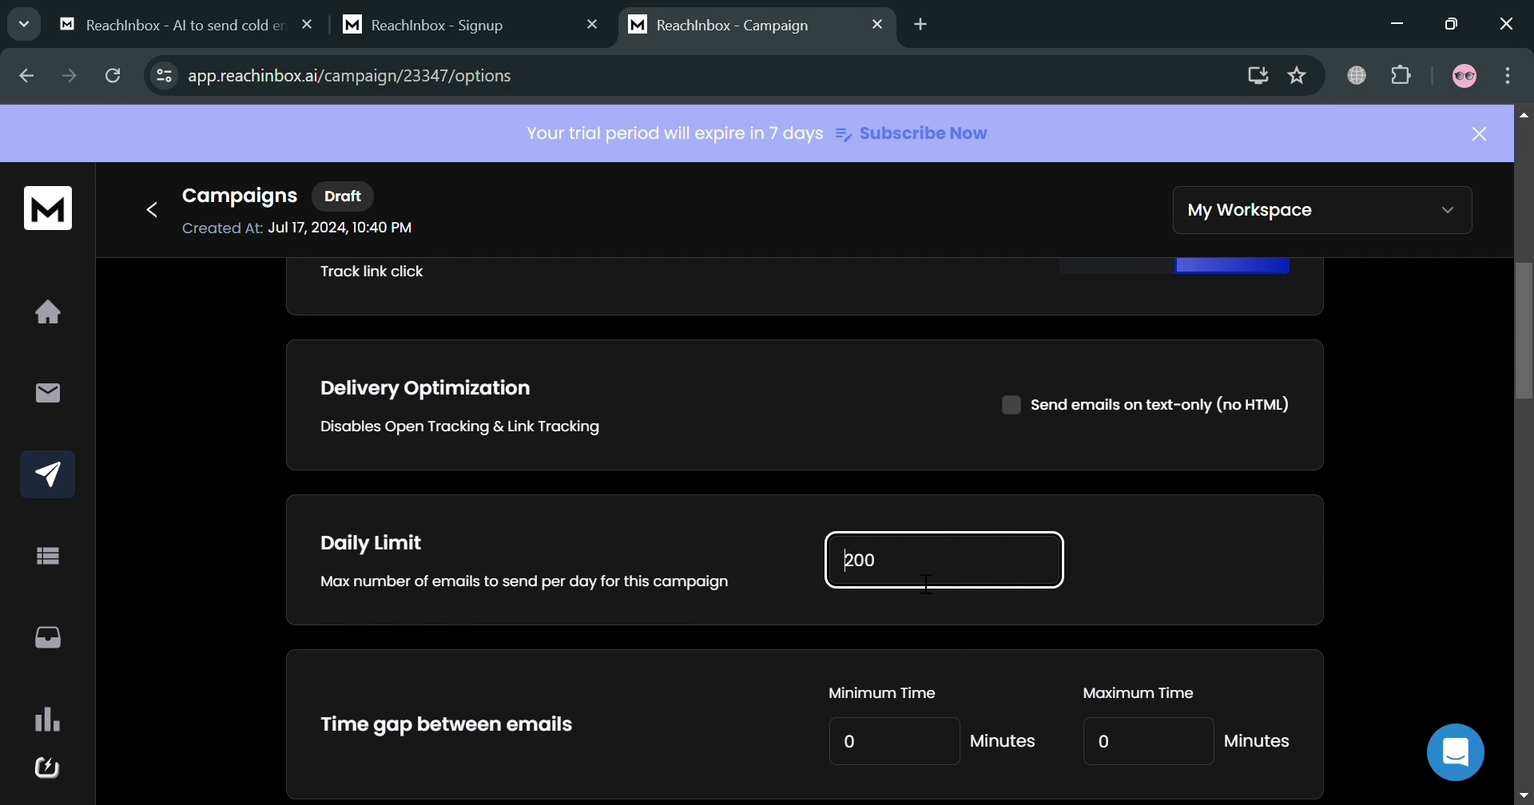
key("BackSpace")
type("1")
left_click(1072, 442)
- Set the time gap between emails to a minimum of 2 and maximum of 5 minutes
scroll(1095, 478, "down", 3)
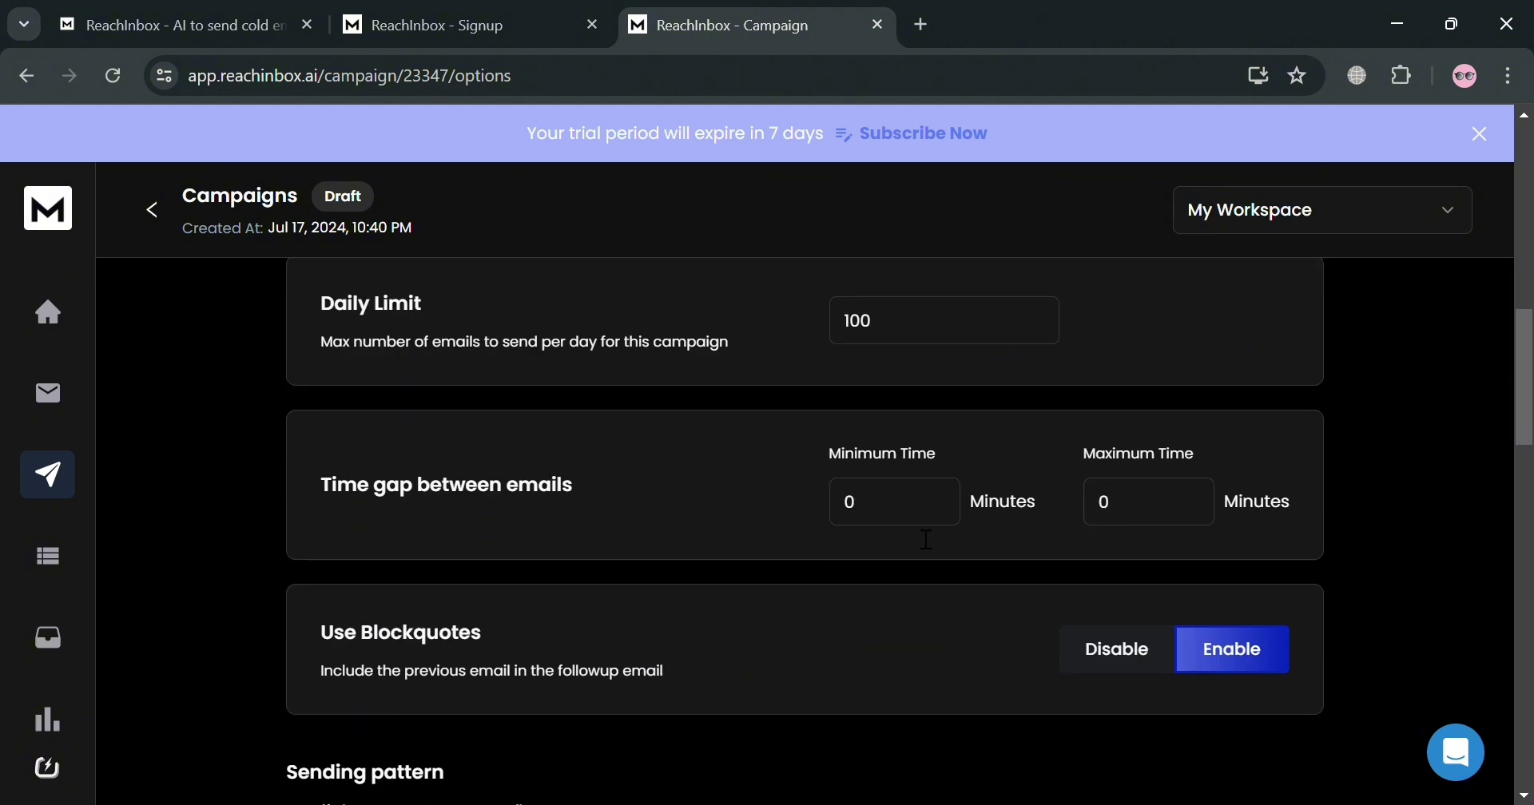
left_click(915, 515)
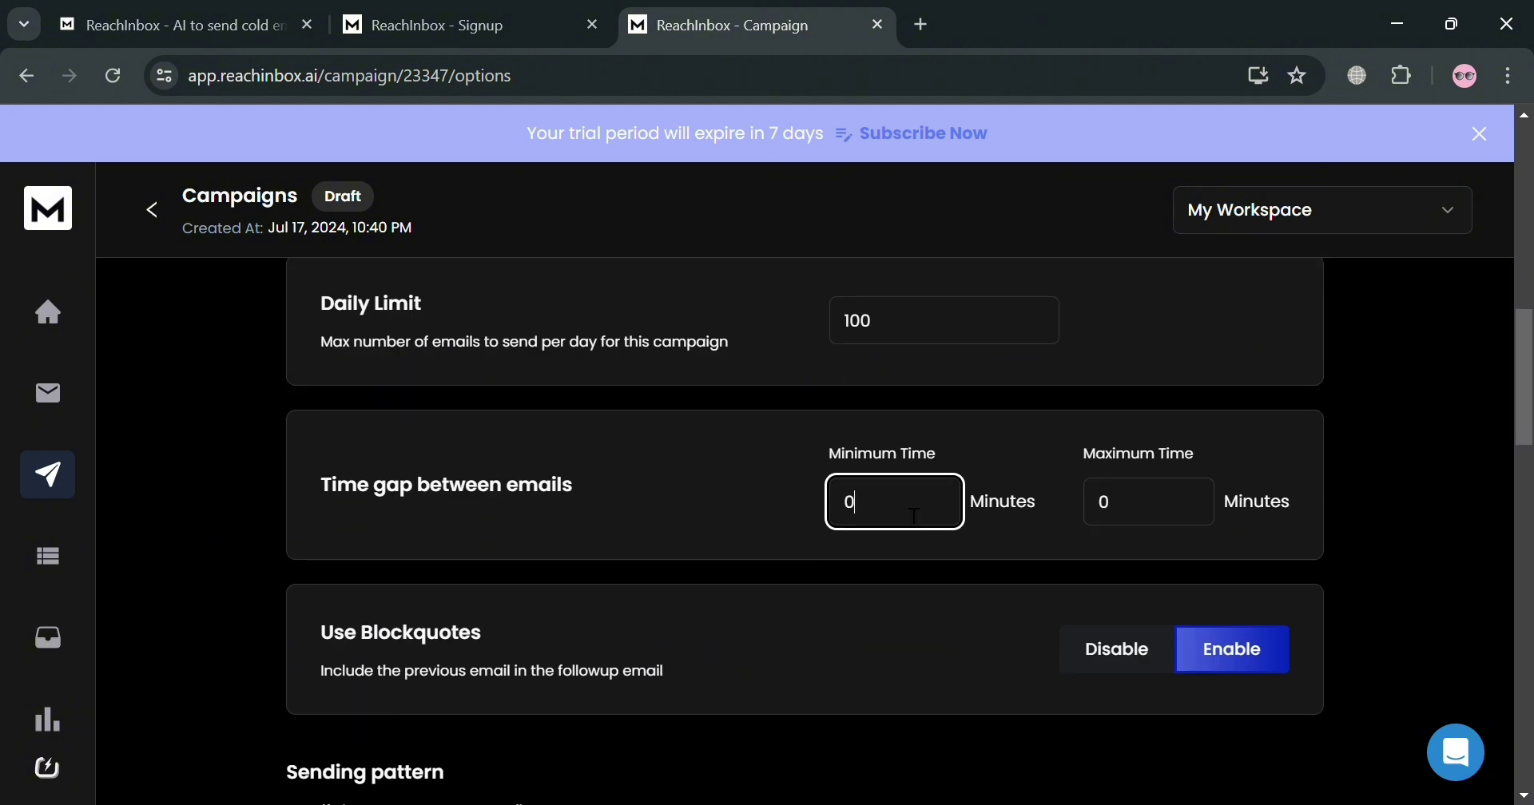
key("BackSpace")
type("2")
left_click(1203, 509)
key("BackSpace")
type("5")
left_click(995, 567)
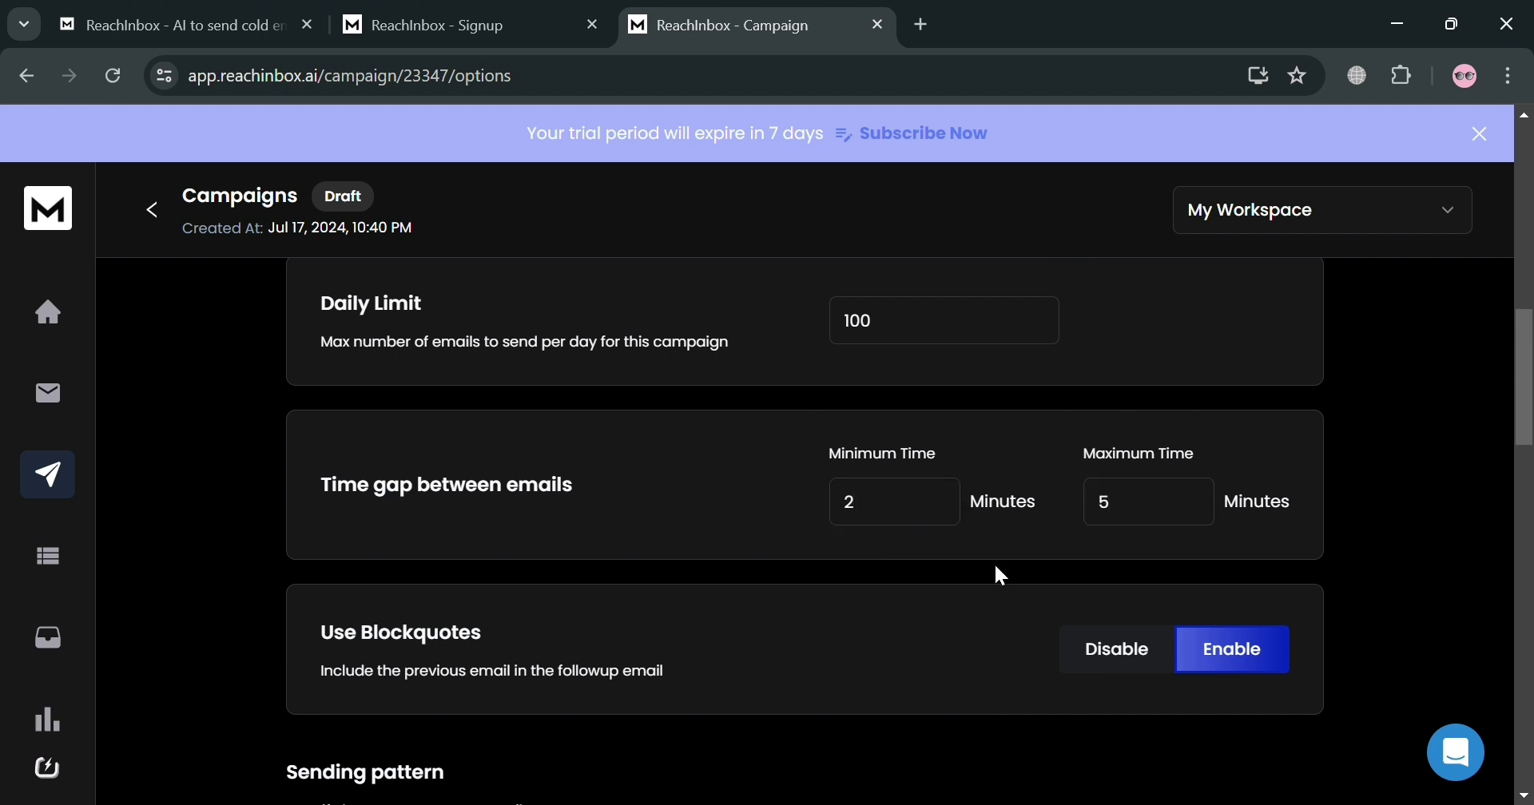
scroll(974, 583, "down", 4)
scroll(1050, 586, "down", 5)
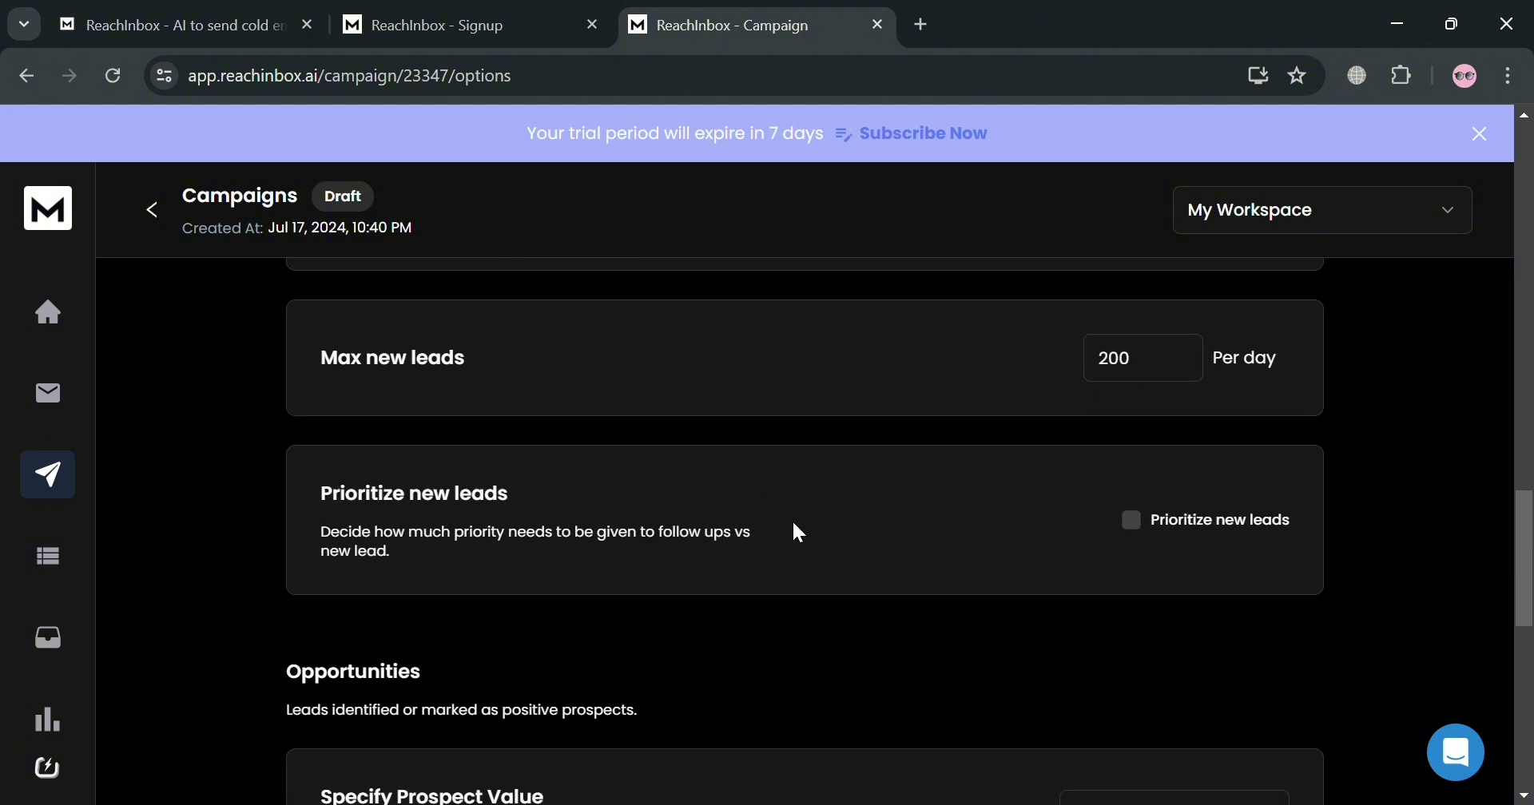
scroll(979, 520, "down", 5)
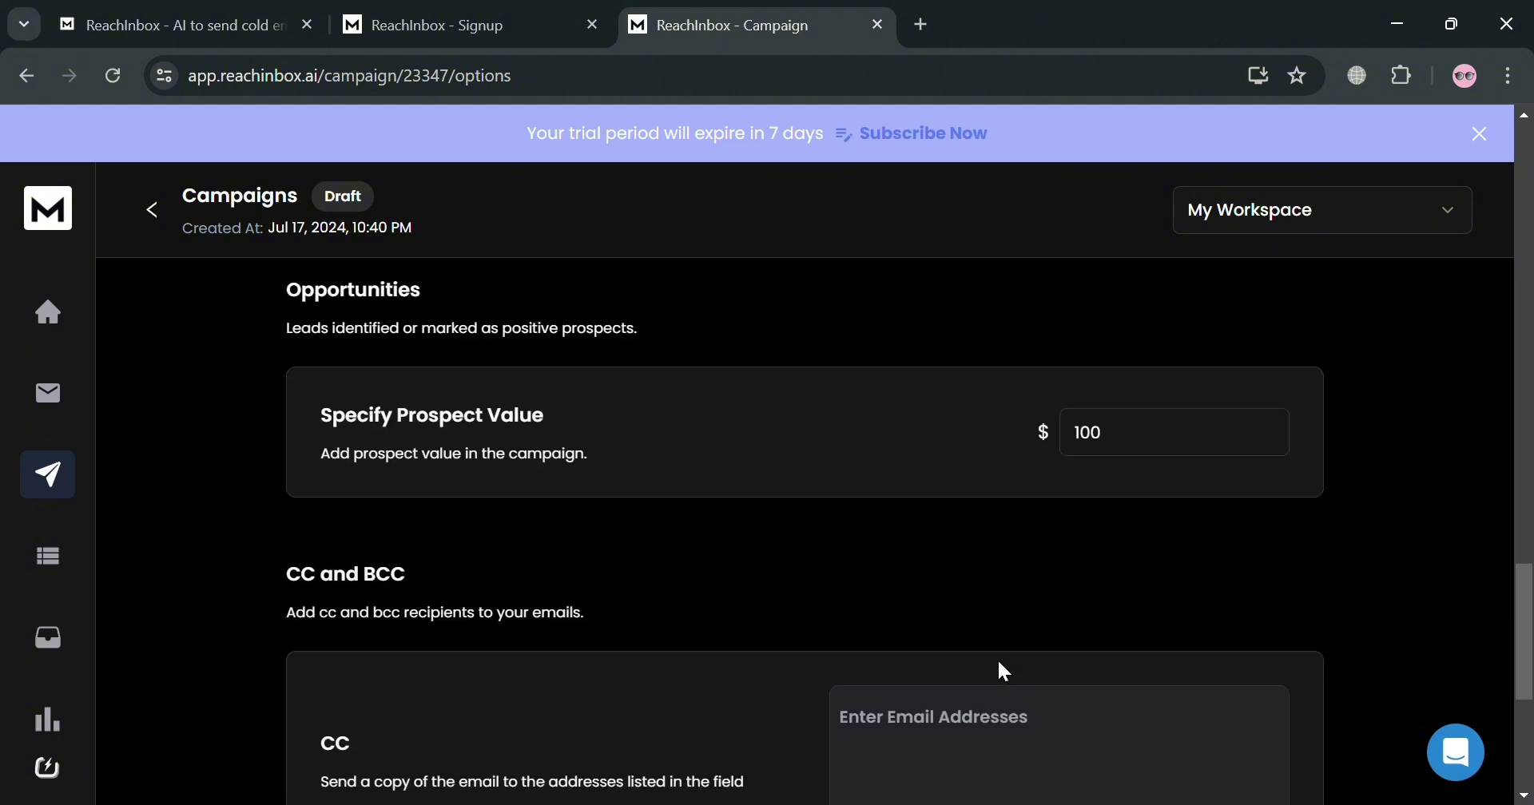
scroll(998, 662, "down", 4)
scroll(996, 653, "up", 20)
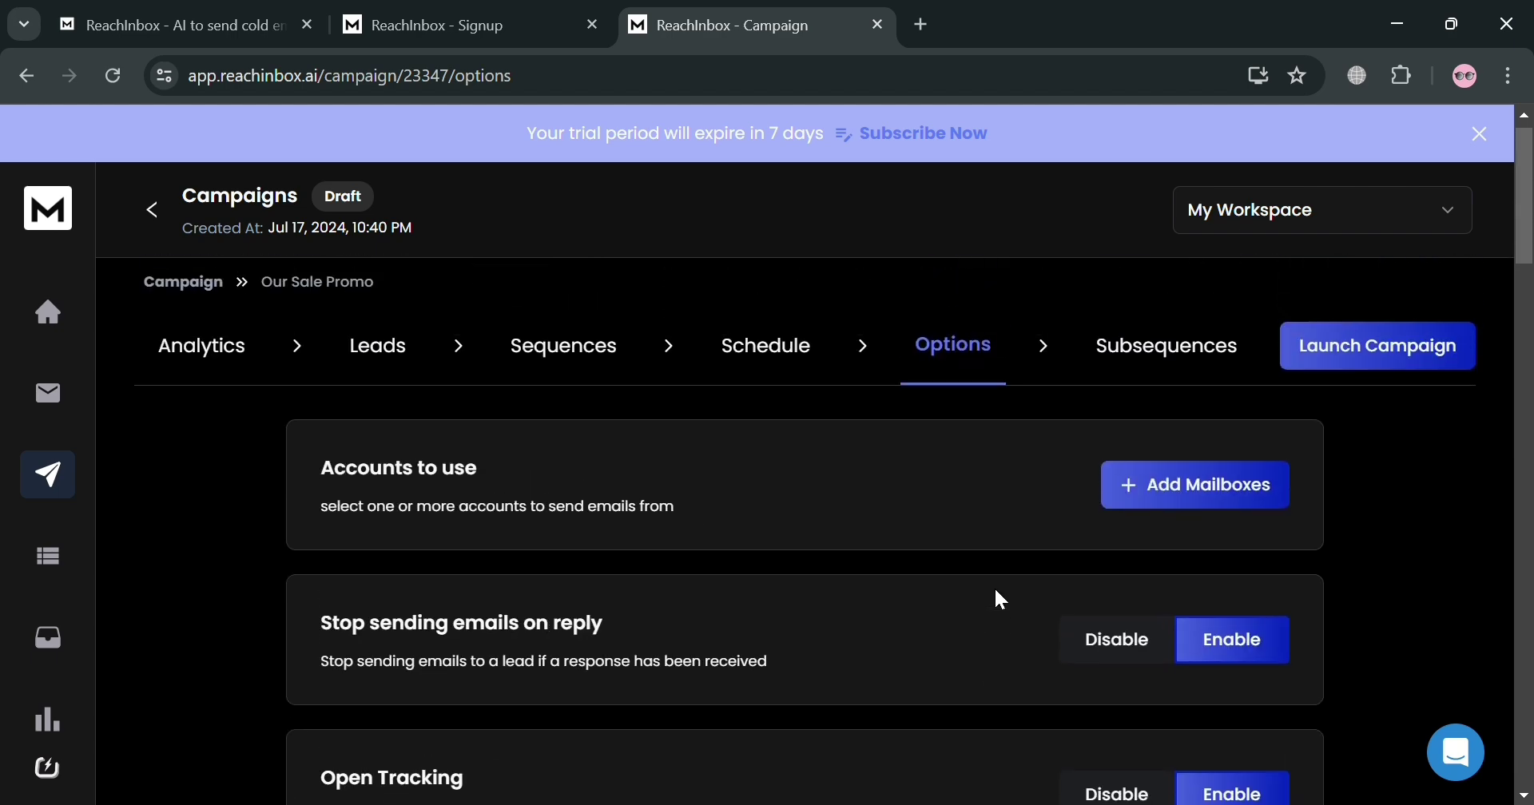
left_click(1171, 376)
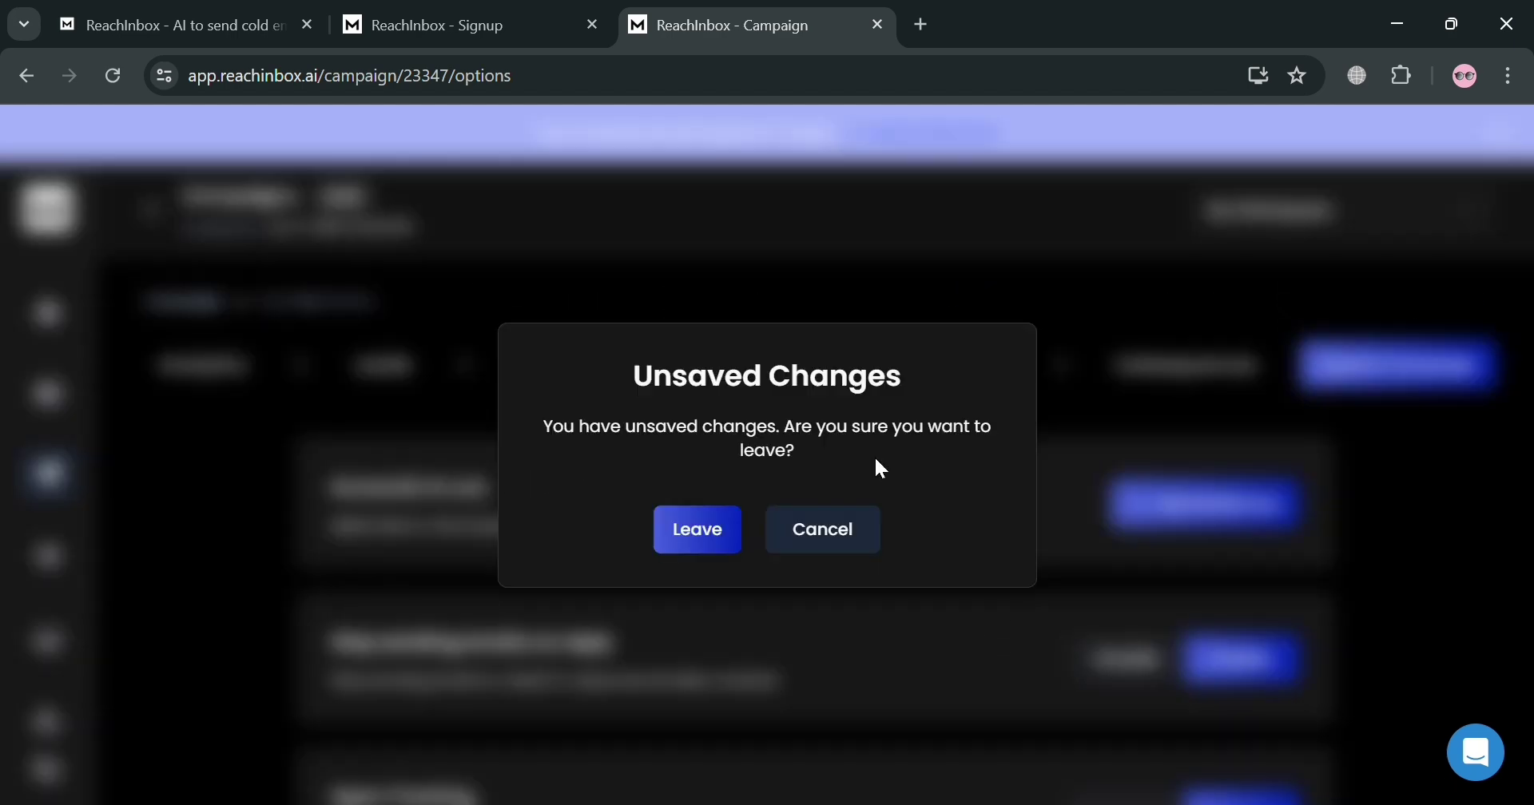
left_click(701, 532)
left_click(1171, 376)
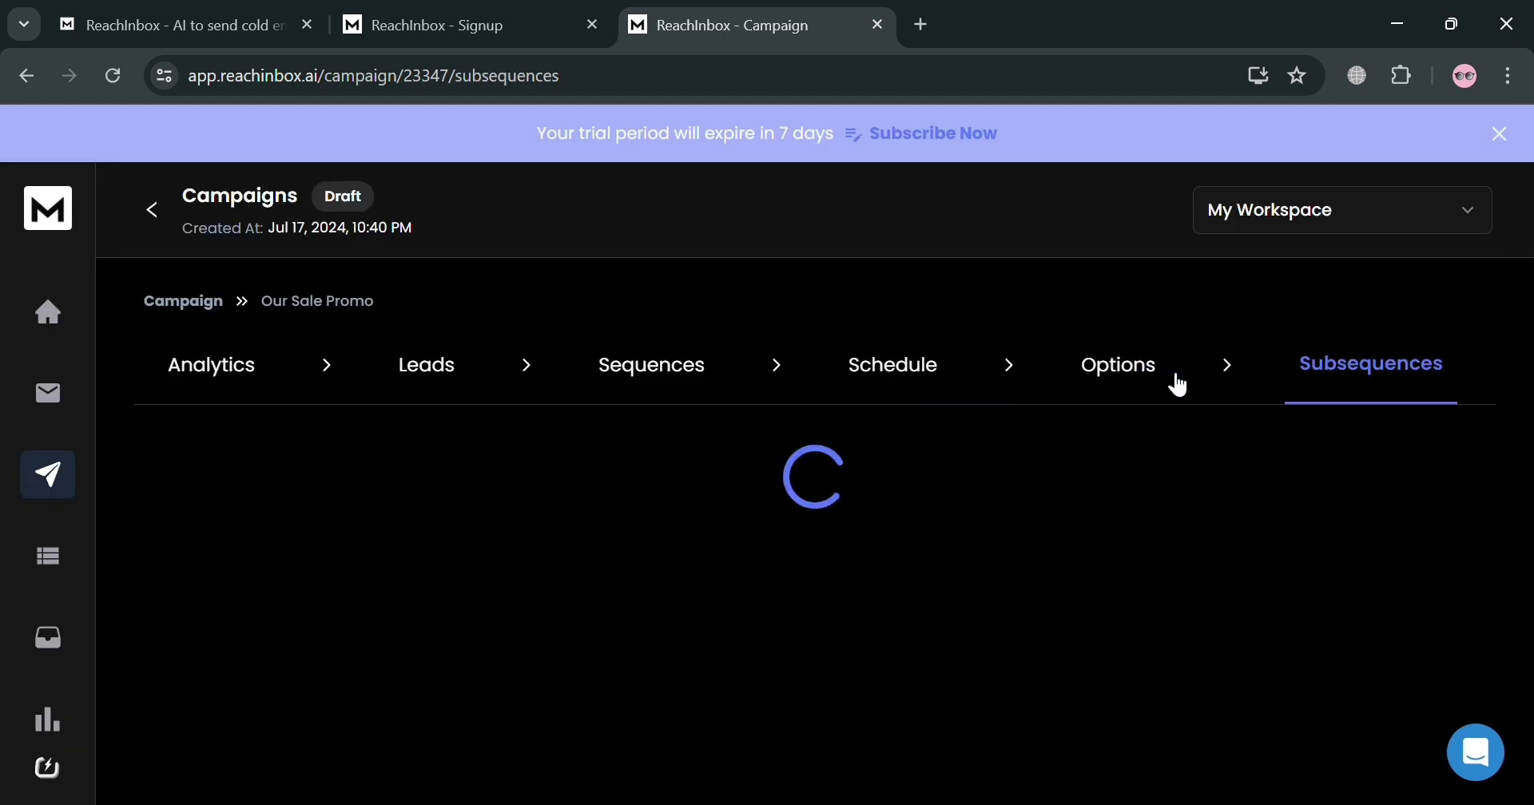
scroll(815, 687, "down", 1)
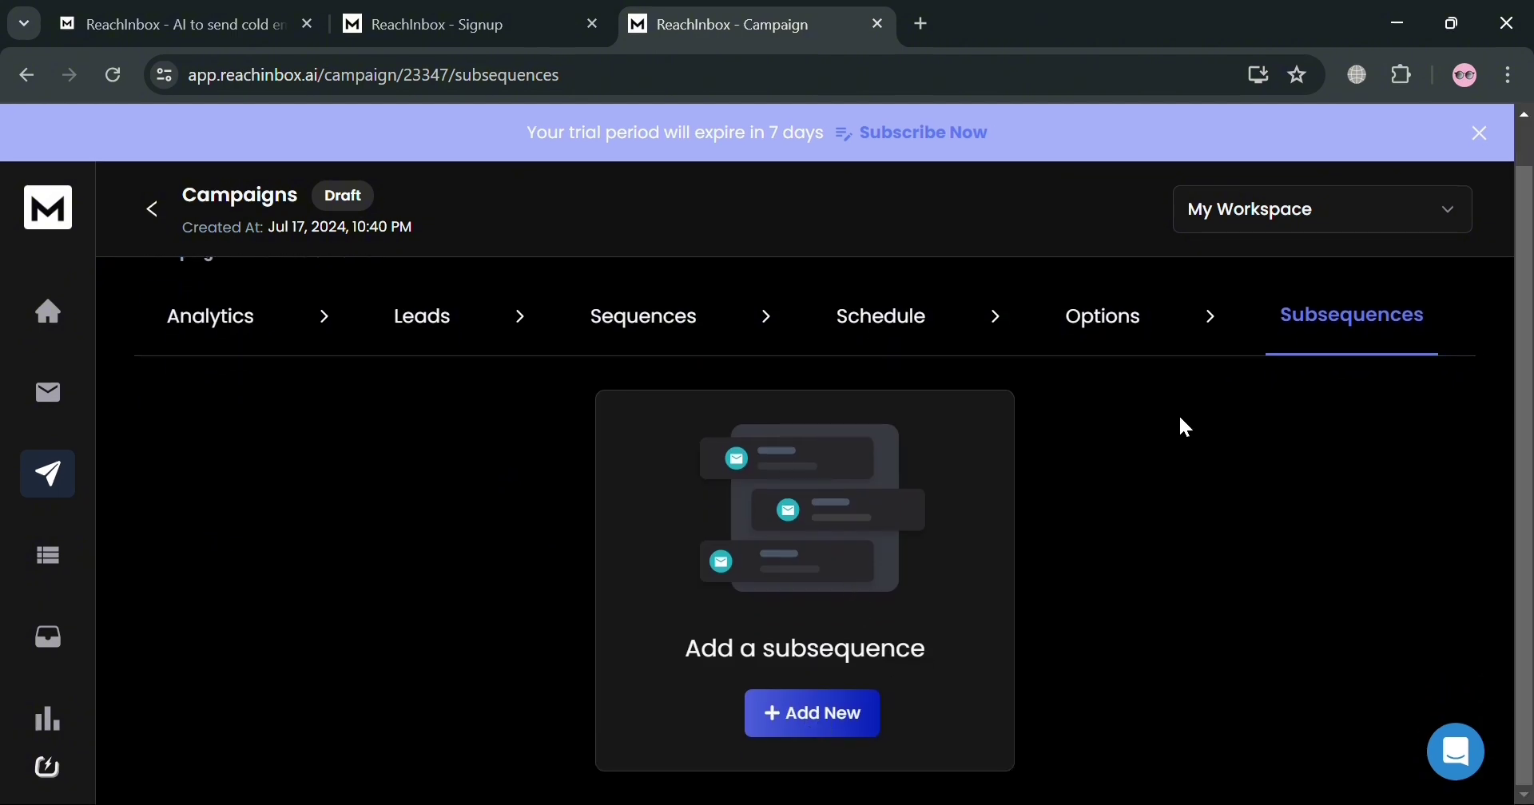
left_click(1135, 329)
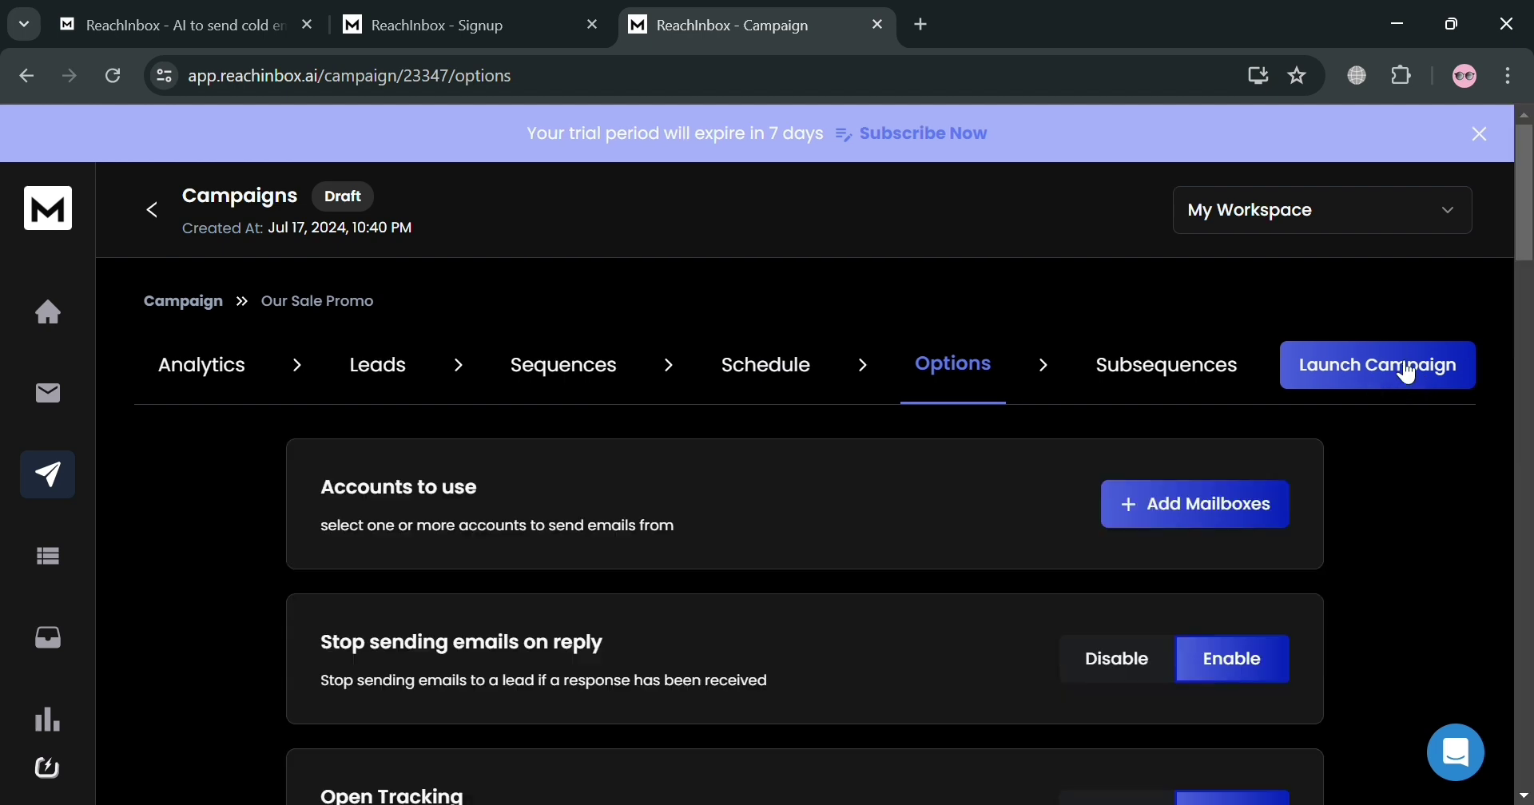
- Open Our Sale Promo's Analytics and review its empty Activity and Link Analytics reports
left_click(215, 369)
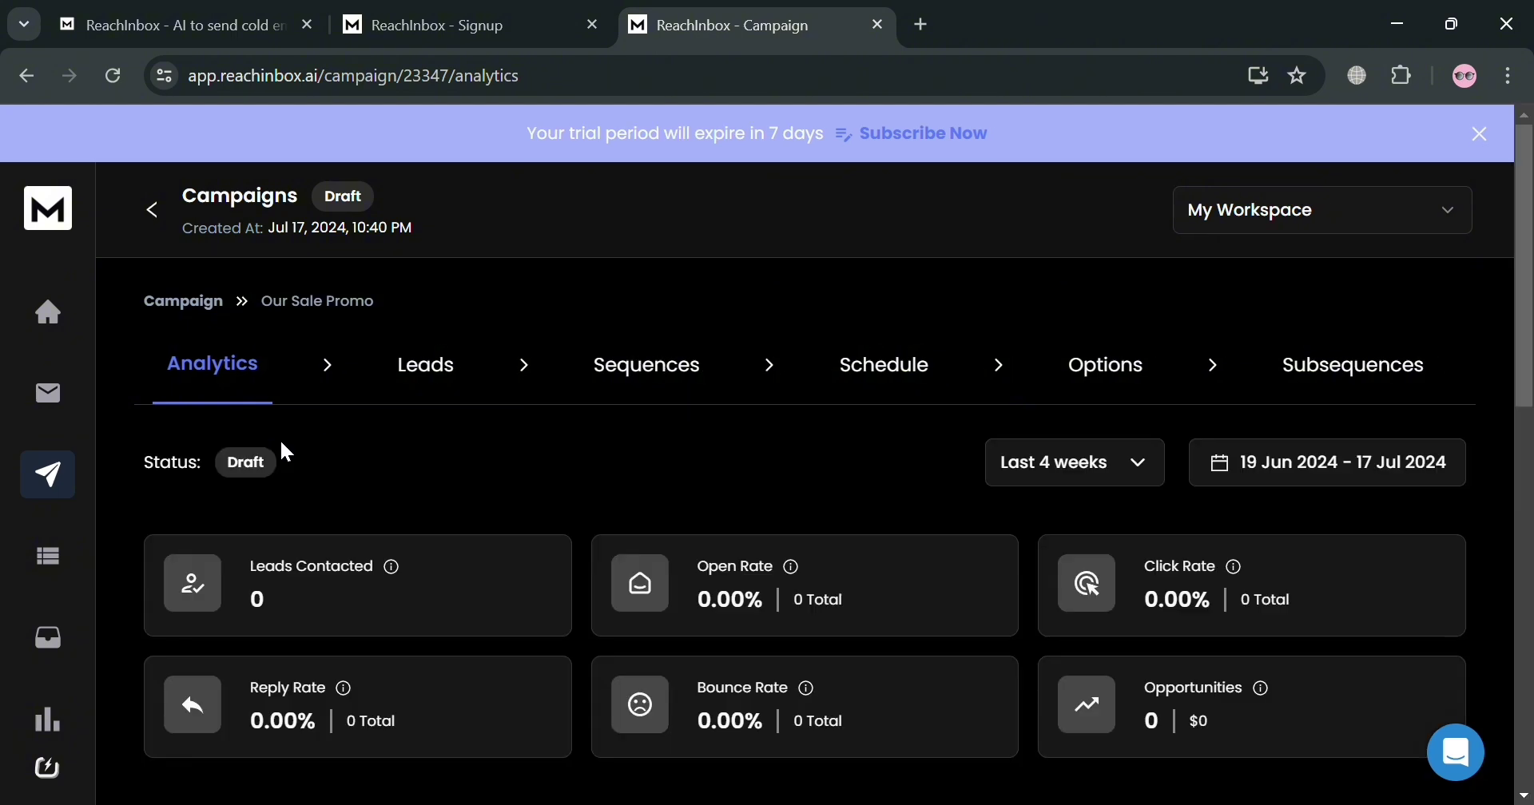
scroll(294, 438, "down", 4)
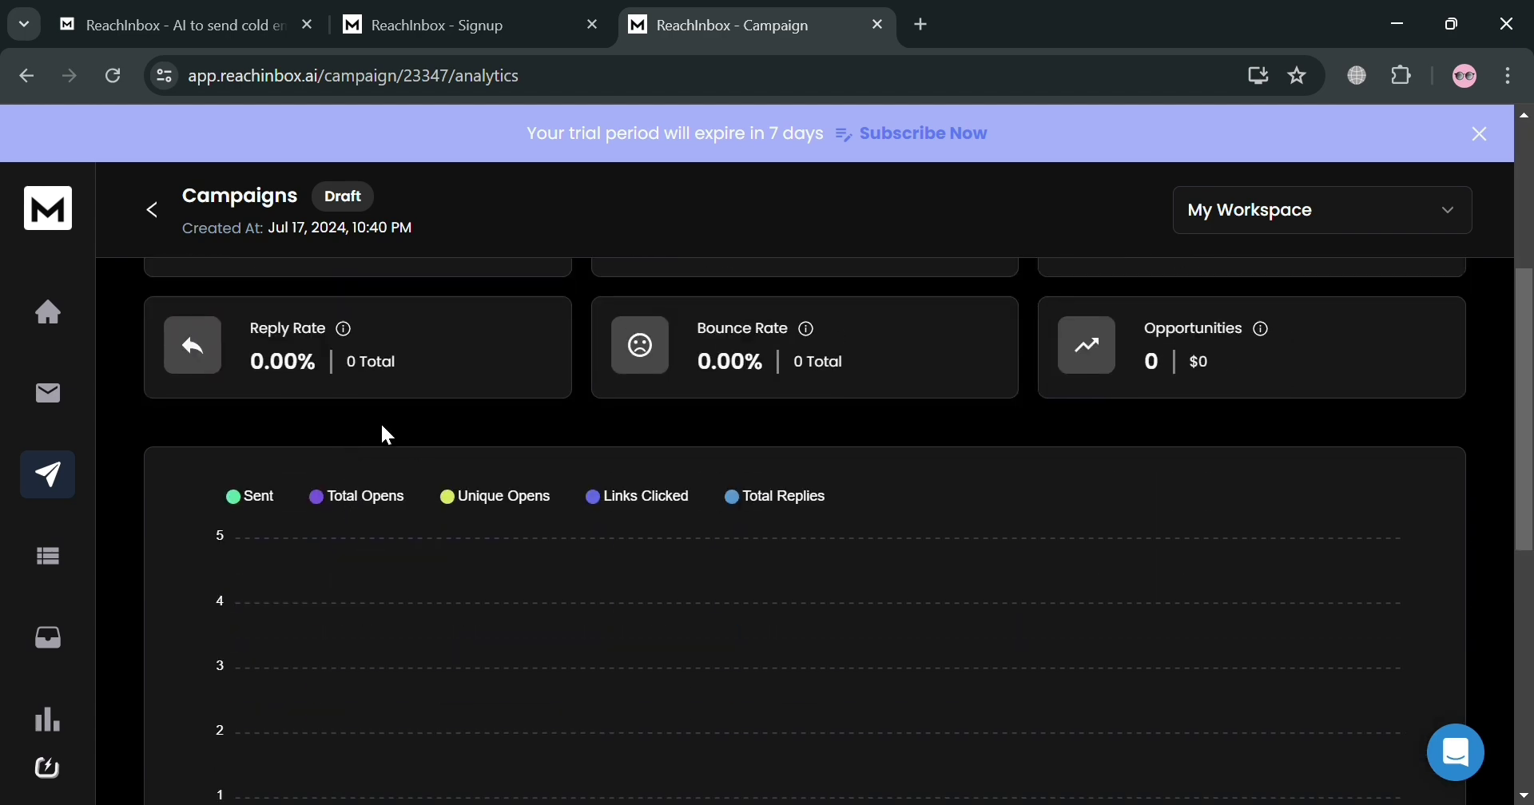
scroll(386, 434, "down", 4)
scroll(655, 583, "down", 3)
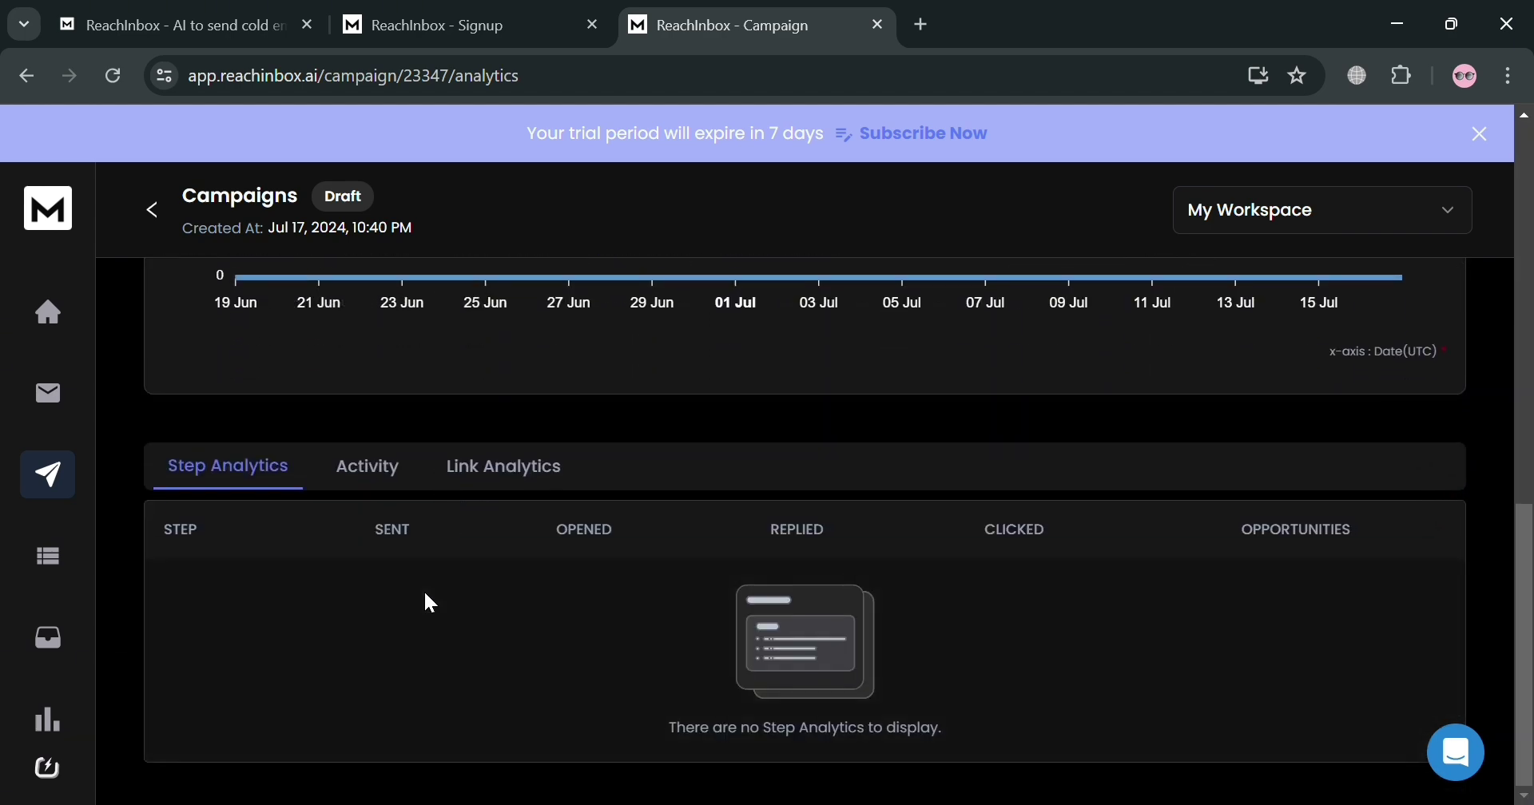
left_click(364, 462)
left_click(500, 534)
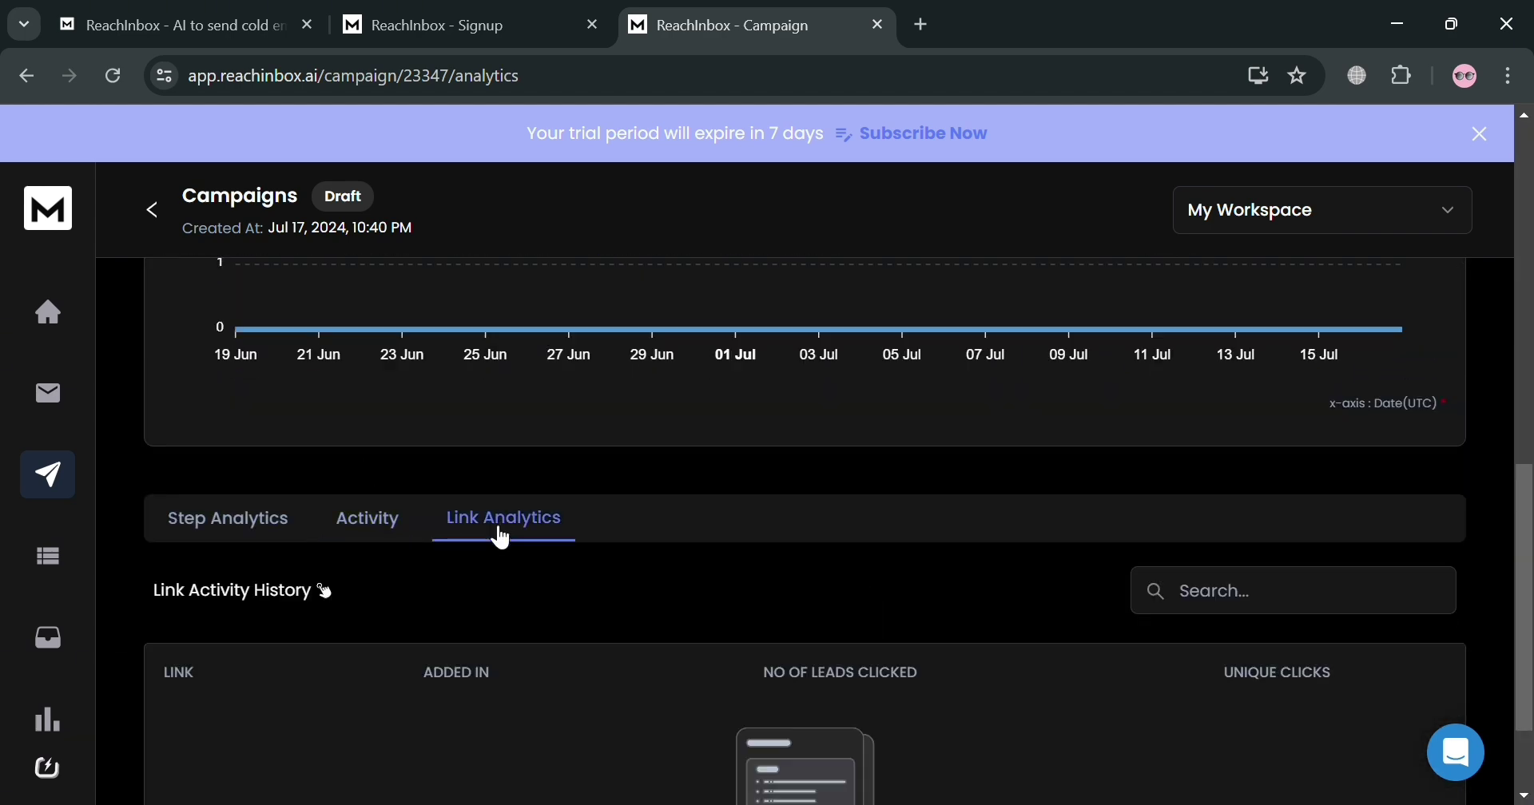
scroll(576, 572, "down", 2)
scroll(1017, 599, "up", 12)
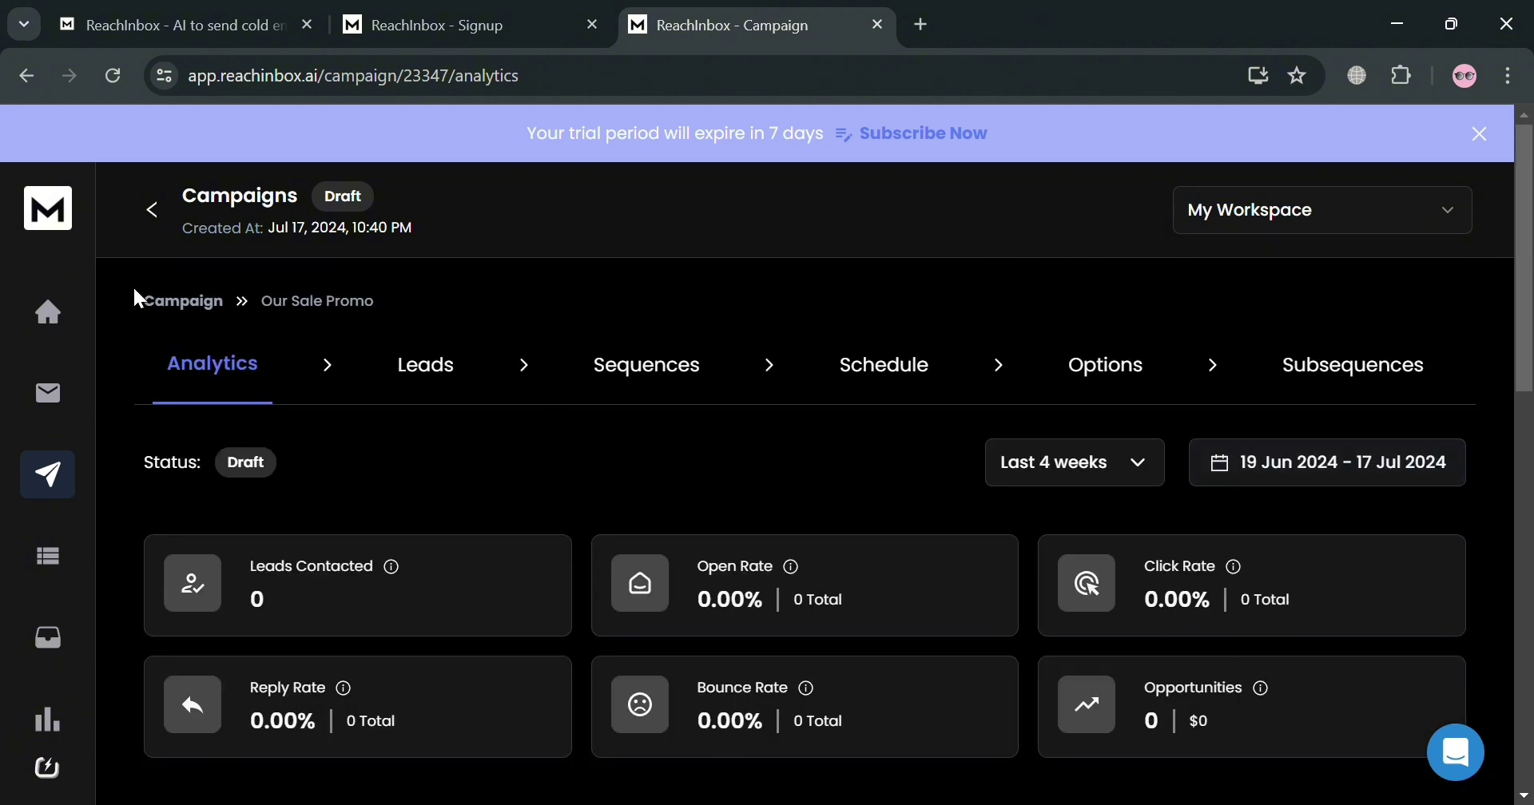
- Create a new lead list named 'John Cena' and reach its add-leads page
left_click(50, 559)
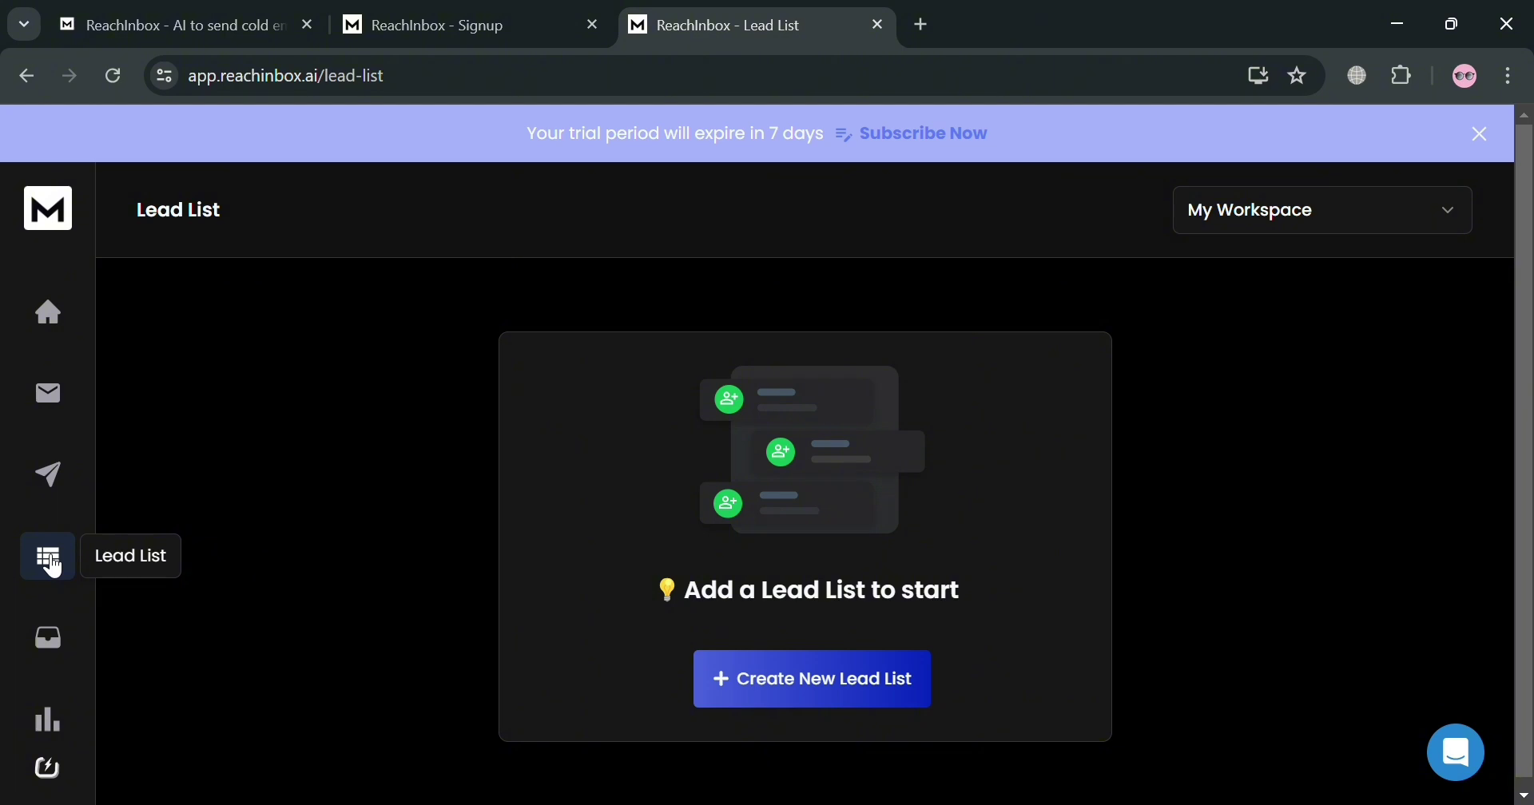
left_click(835, 691)
left_click(733, 472)
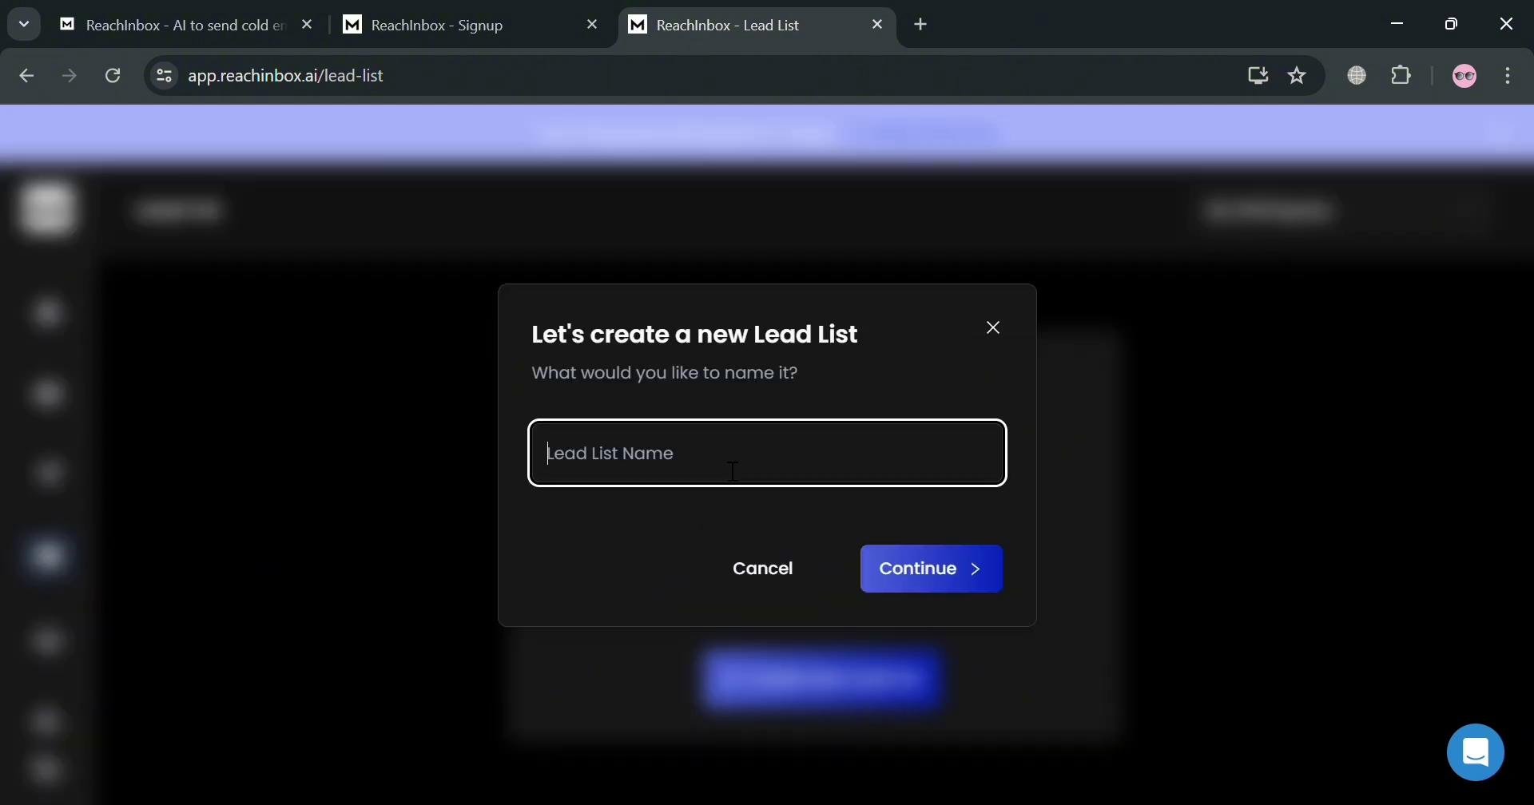
type("John Cen")
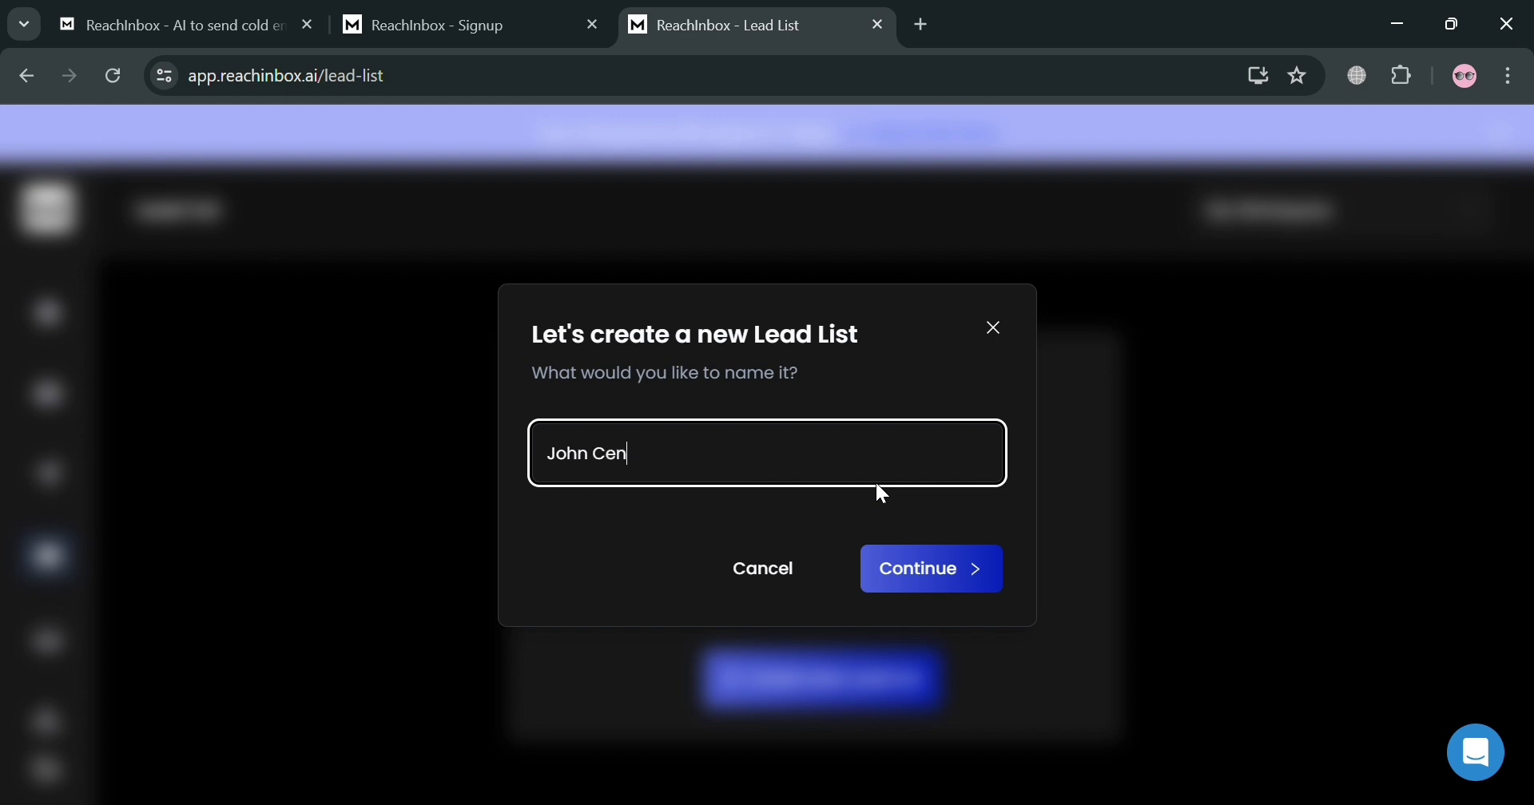
type("a")
left_click(936, 579)
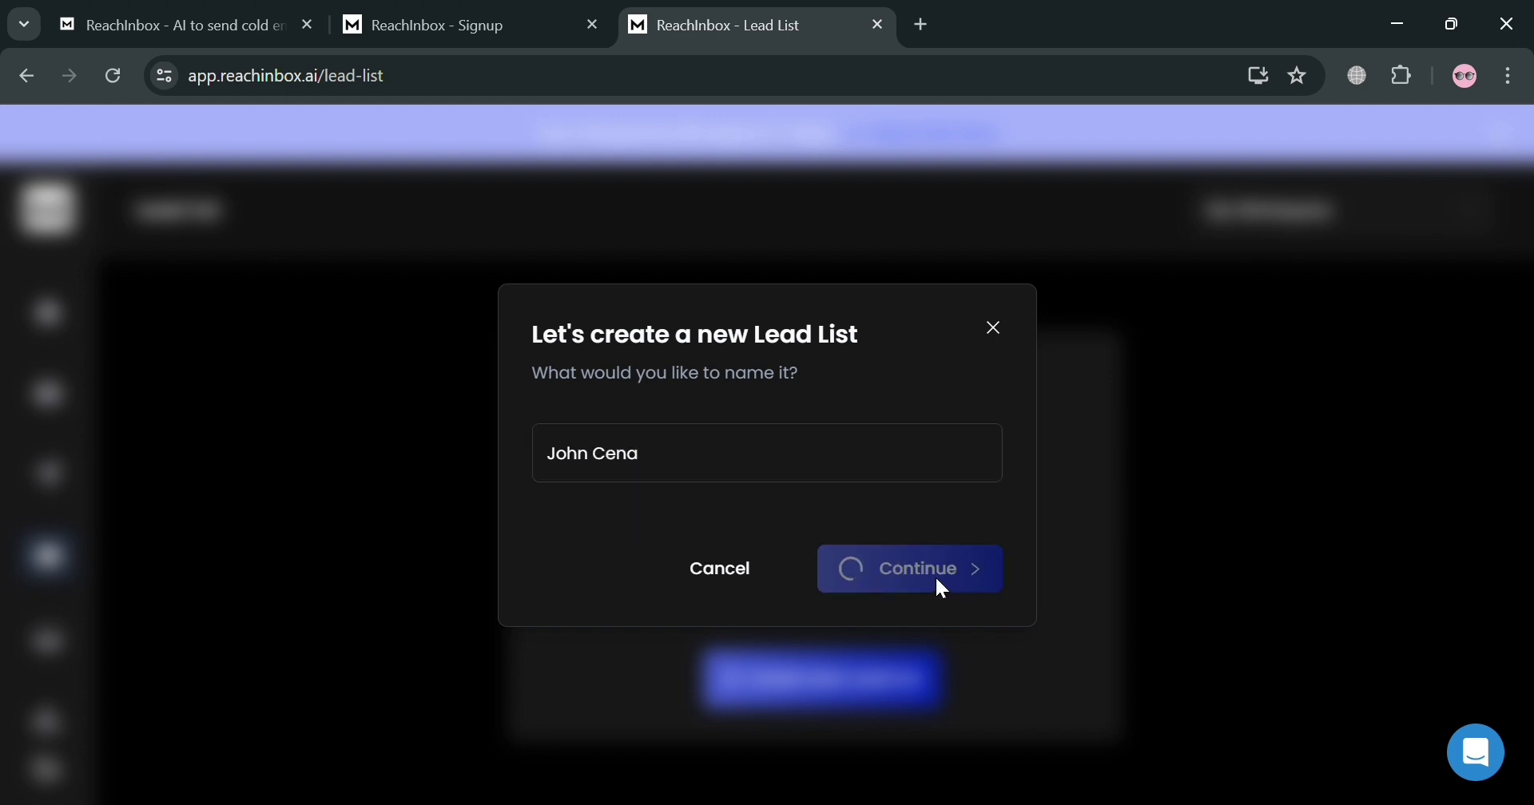
scroll(799, 572, "down", 1)
scroll(786, 573, "up", 1)
scroll(1267, 524, "down", 2)
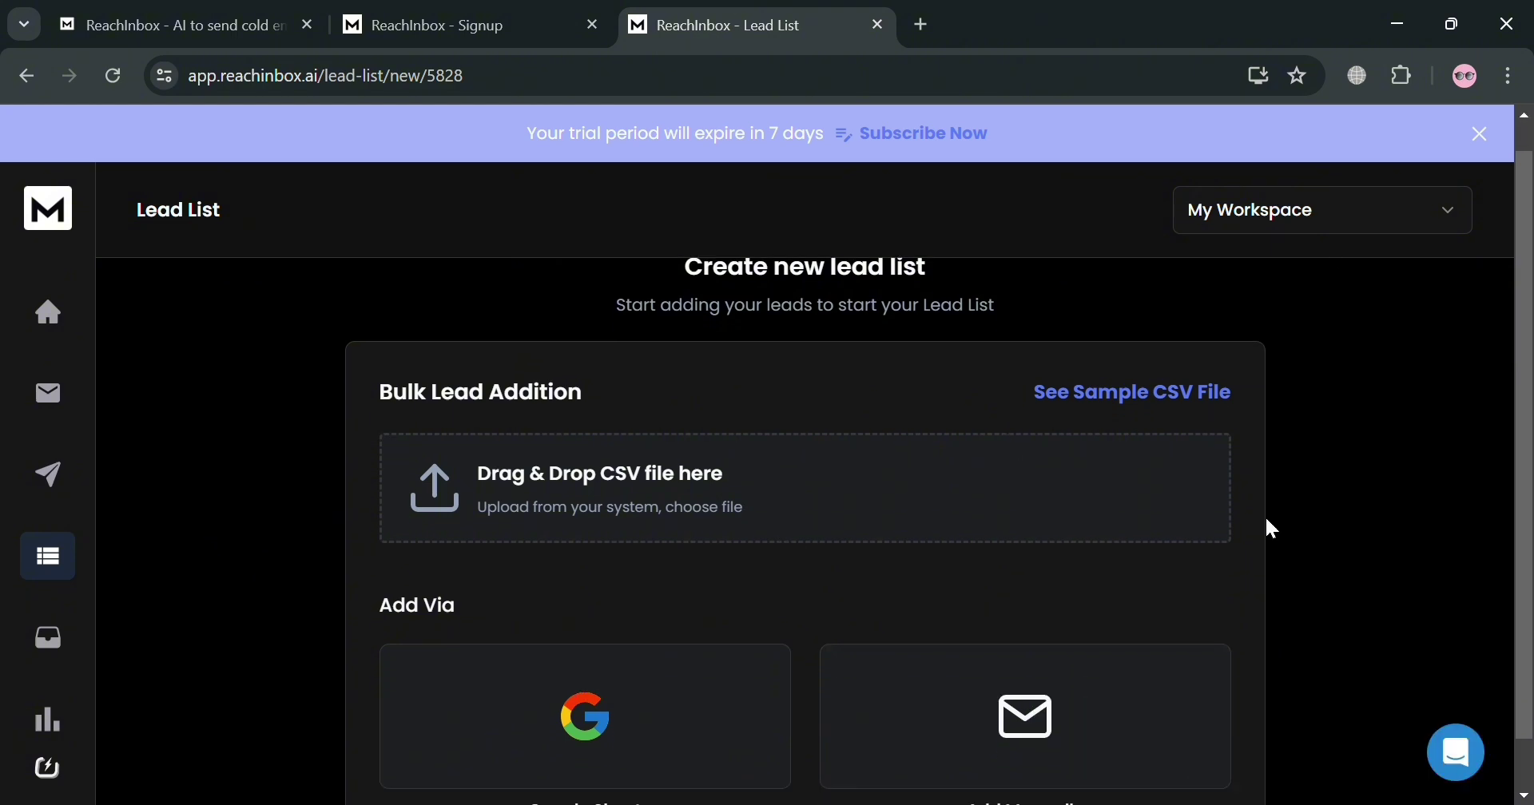
- In the Onebox, filter to Automatic Replies, then switch the filter to All messages
left_click(56, 649)
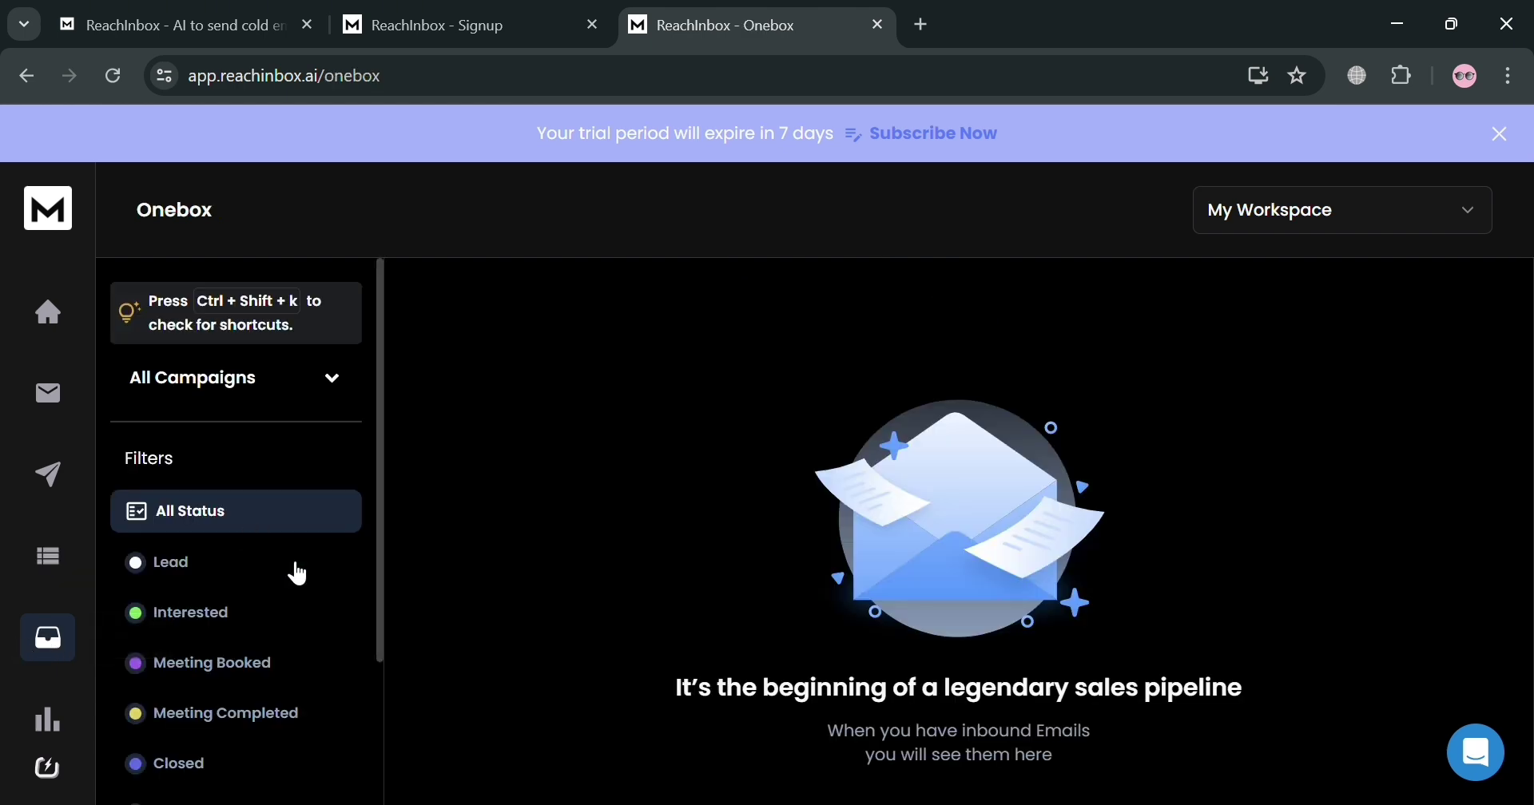
scroll(268, 583, "down", 3)
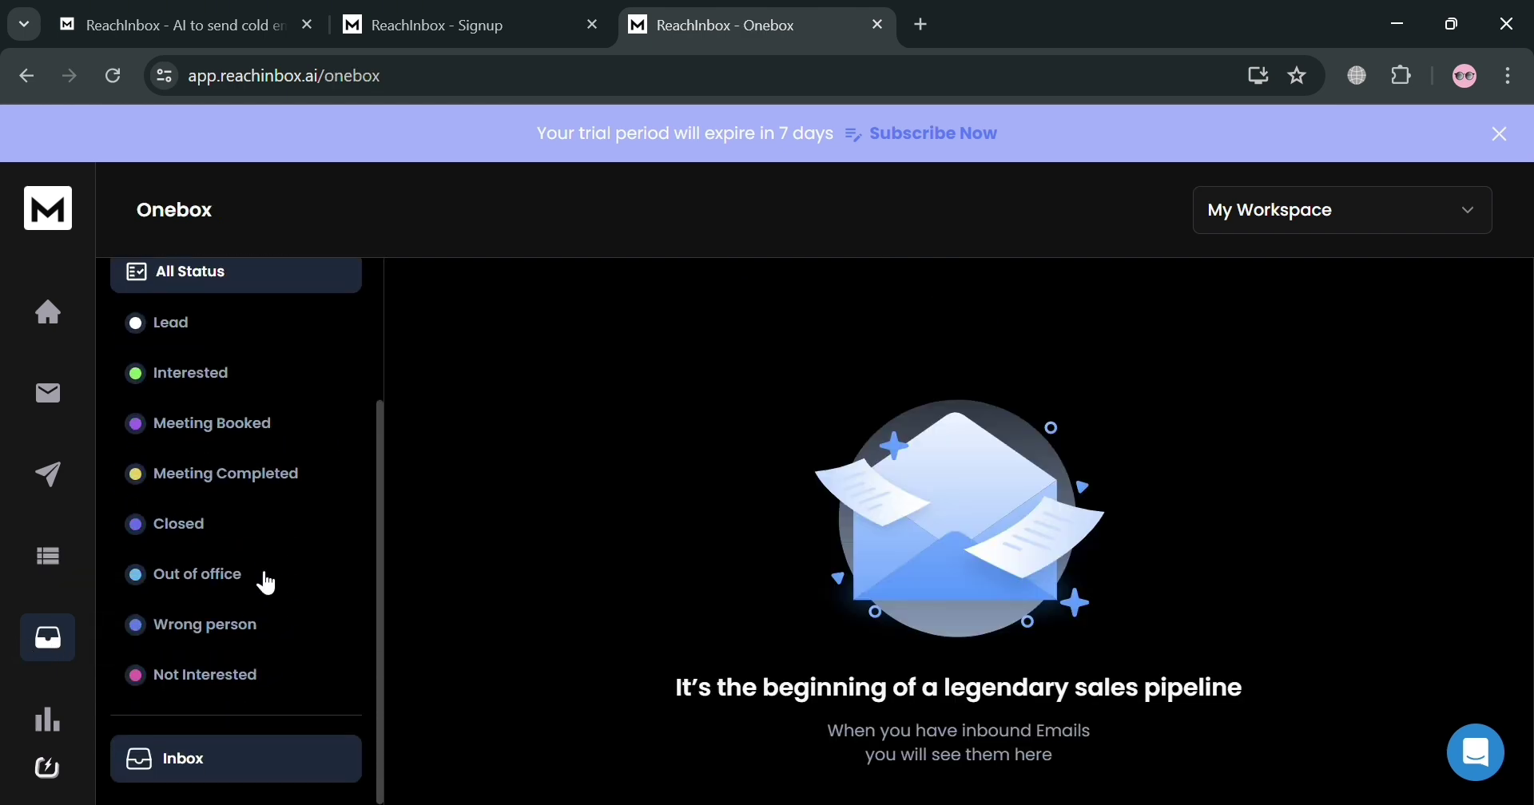
scroll(267, 584, "down", 3)
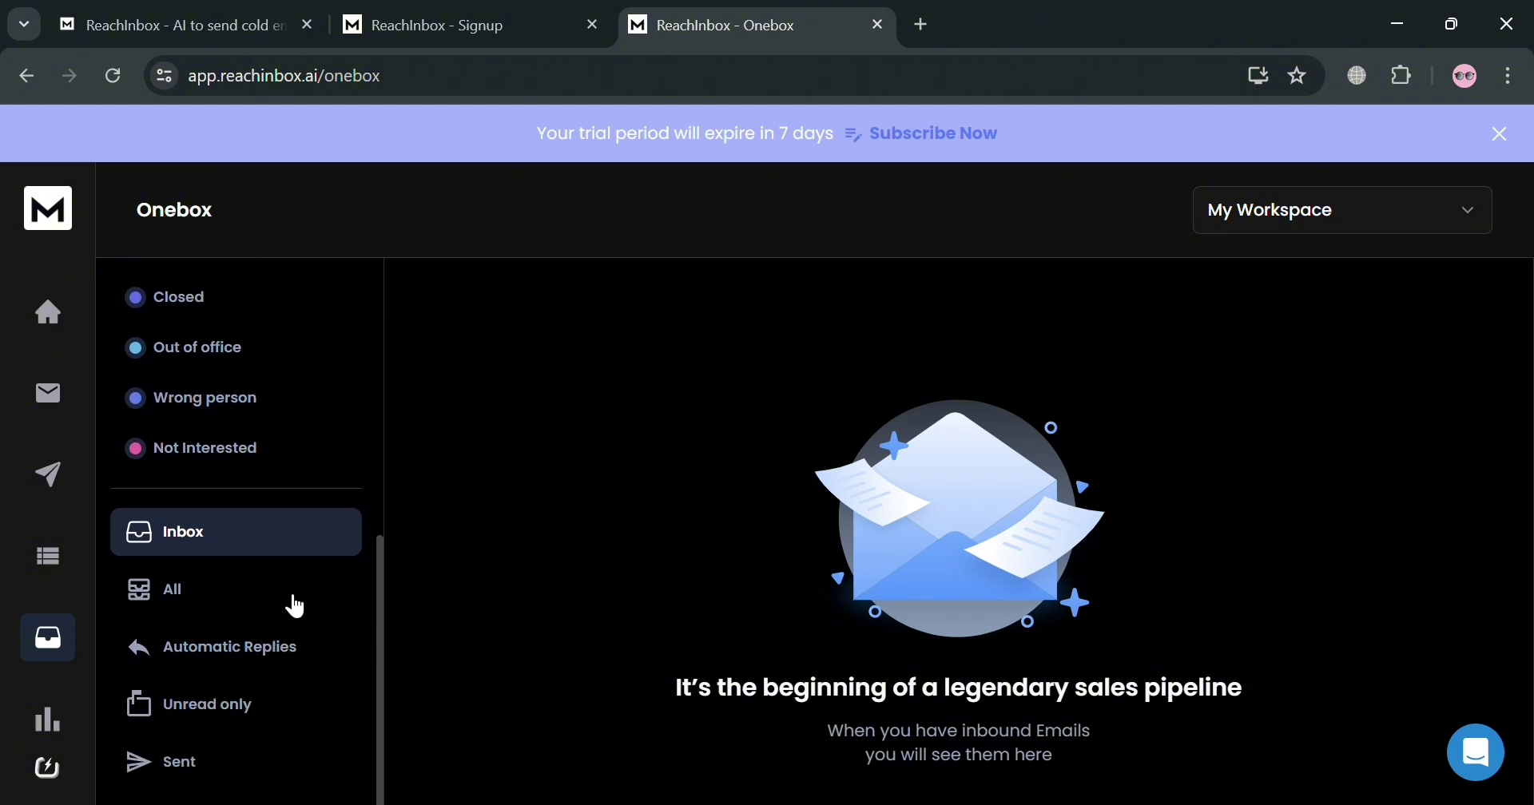
left_click(291, 660)
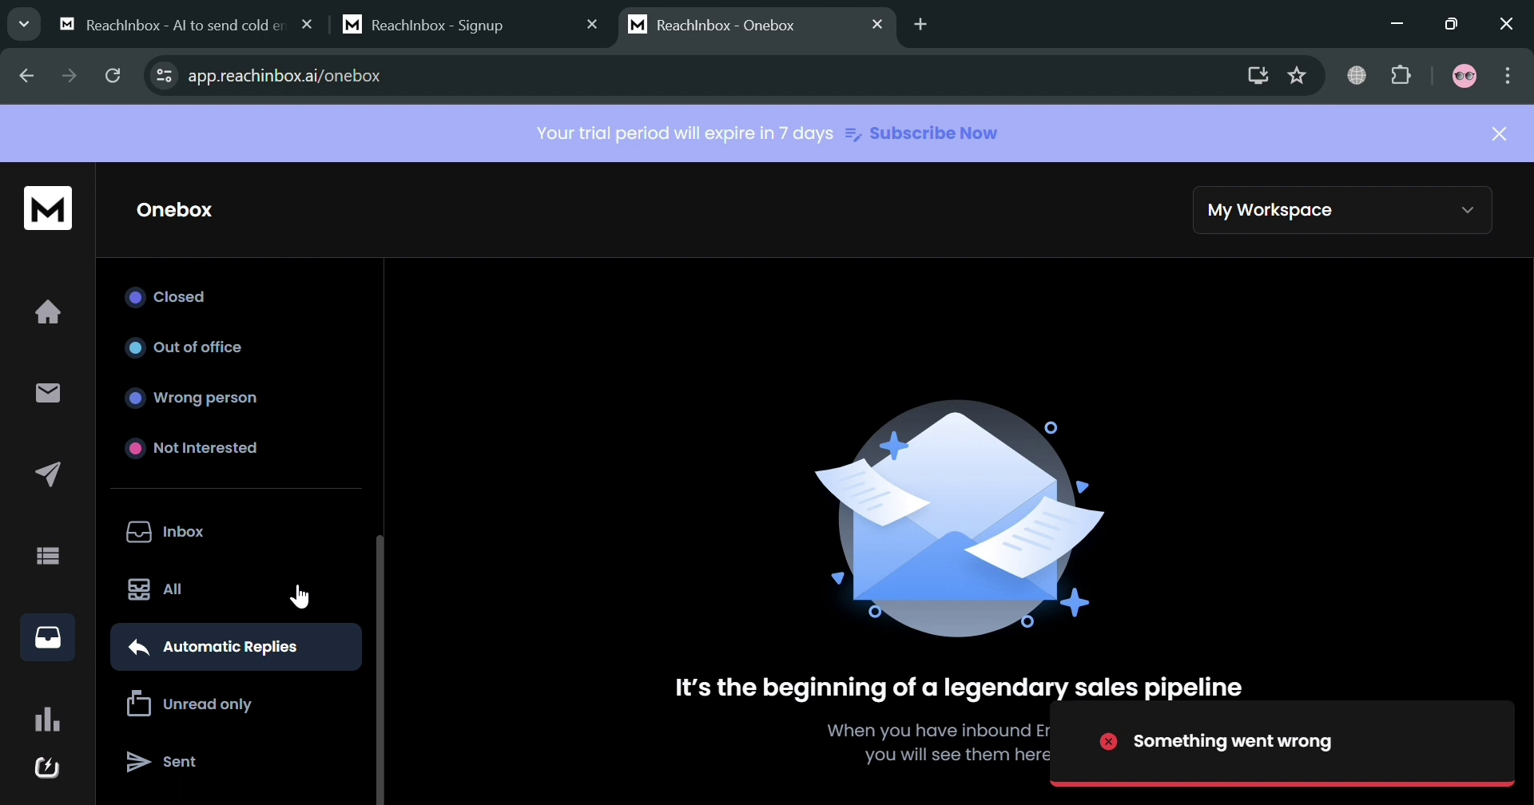
left_click(300, 597)
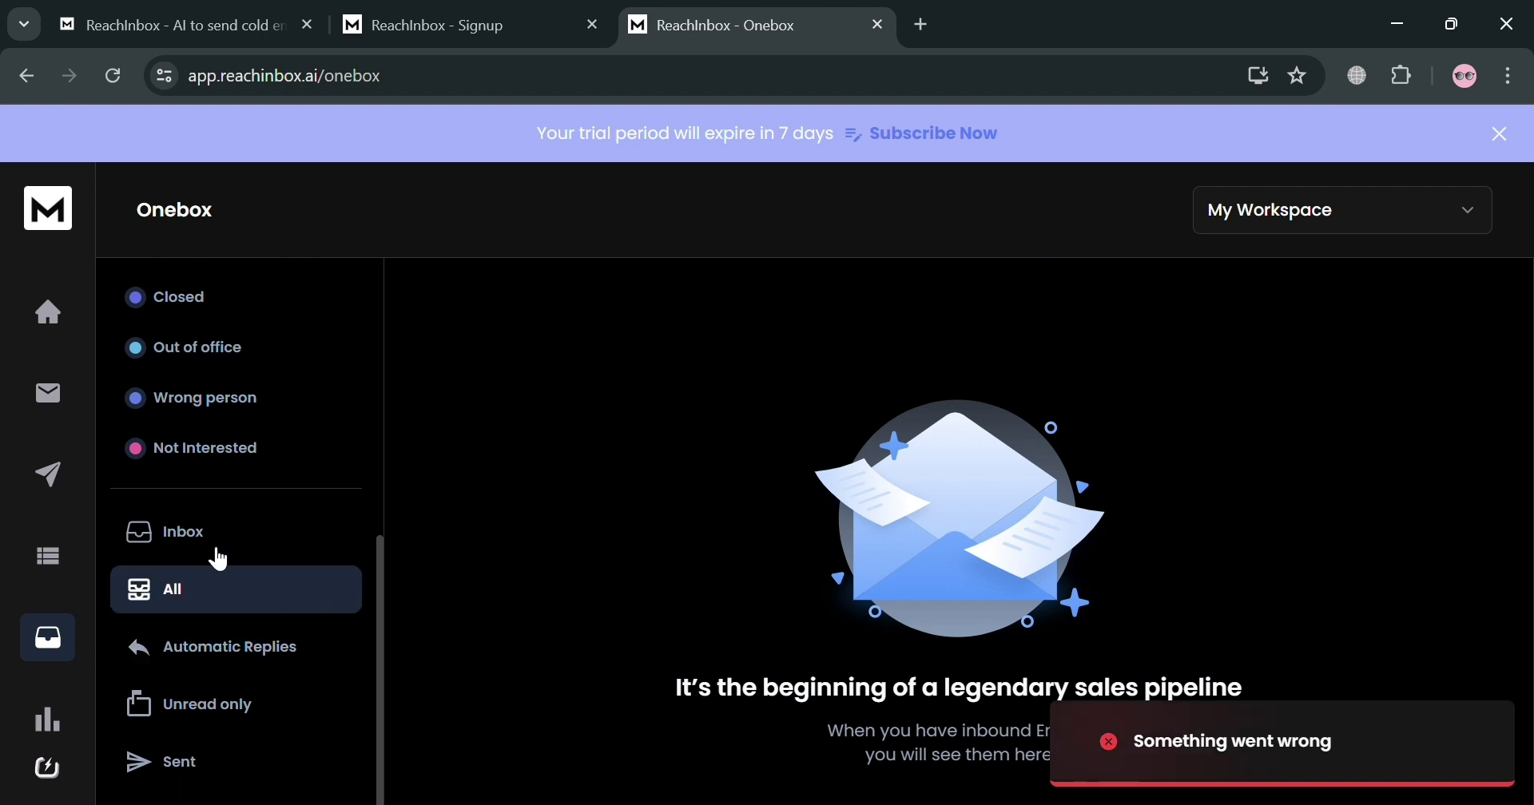